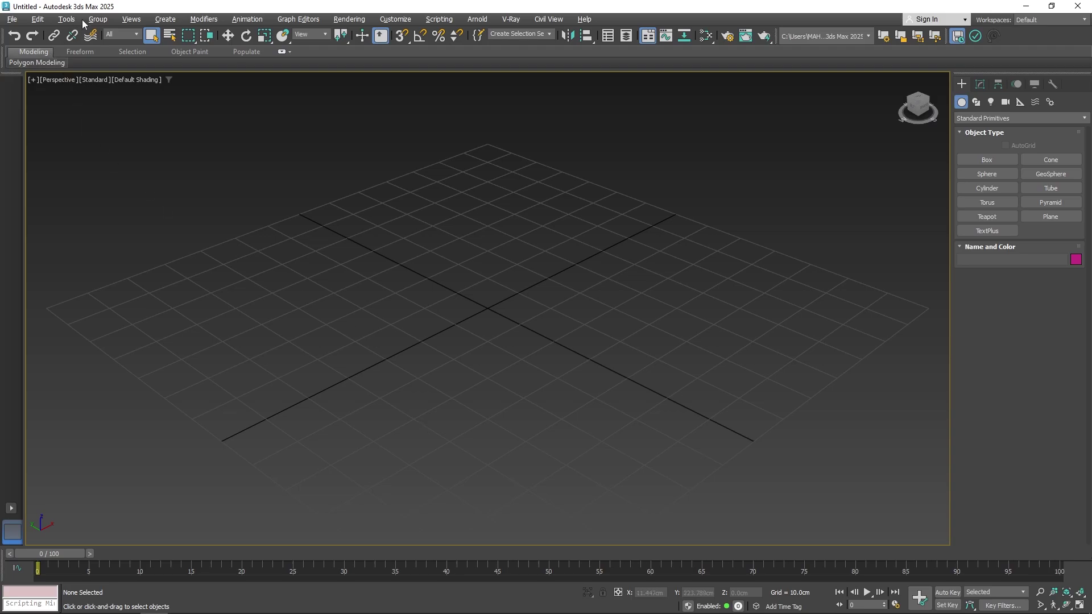
Step: Switch the viewport layout to four equal views
click(11, 507)
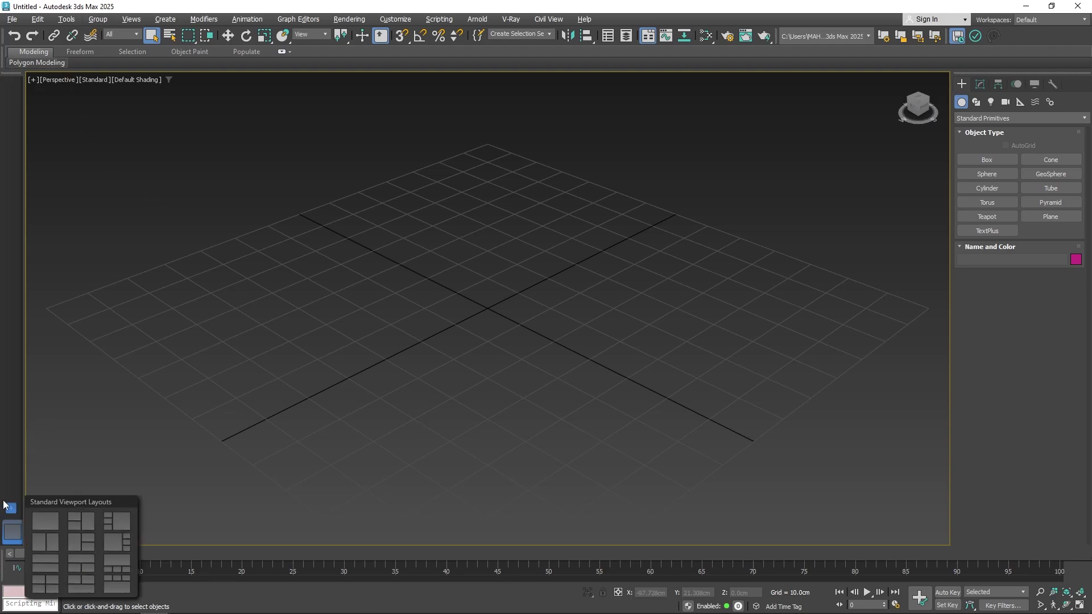
click(69, 584)
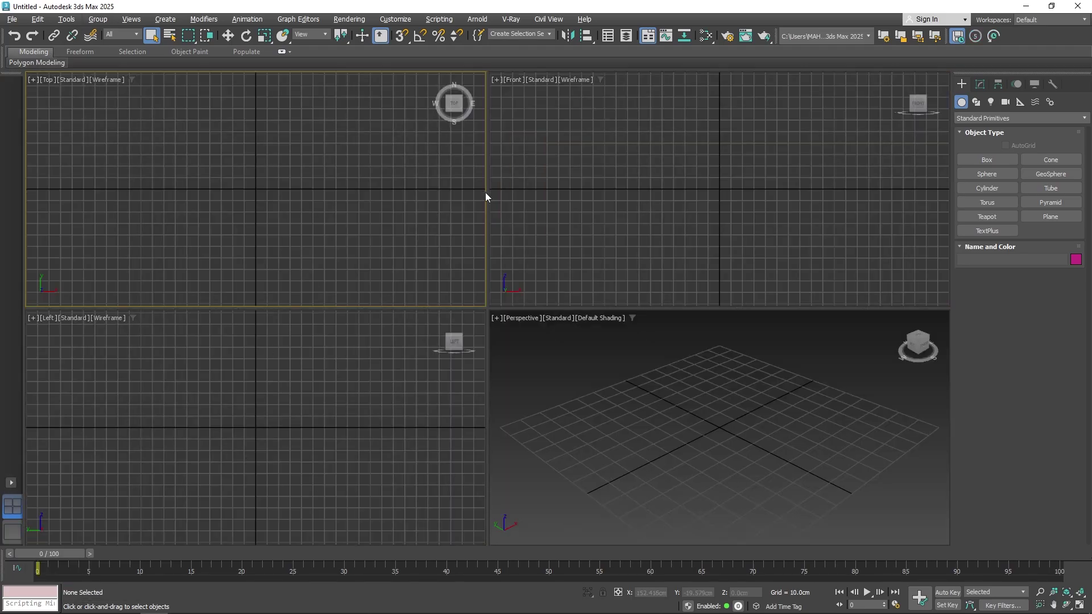
Step: Activate the Top, Front, Left and Perspective viewports in turn to examine the four-view layout
click(654, 458)
click(174, 273)
click(594, 213)
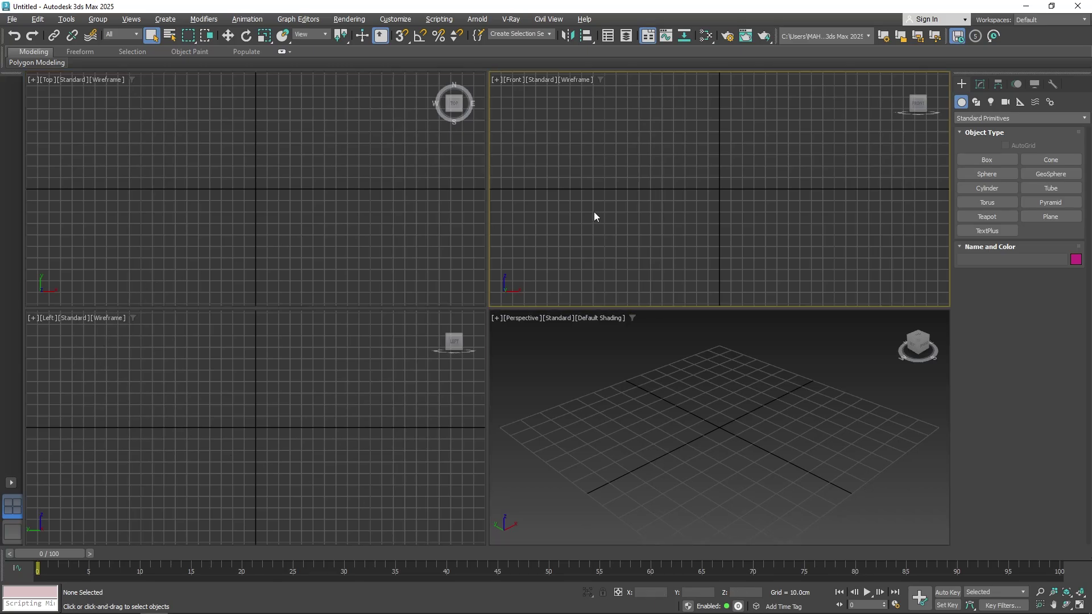
click(523, 364)
click(446, 409)
click(361, 255)
click(596, 223)
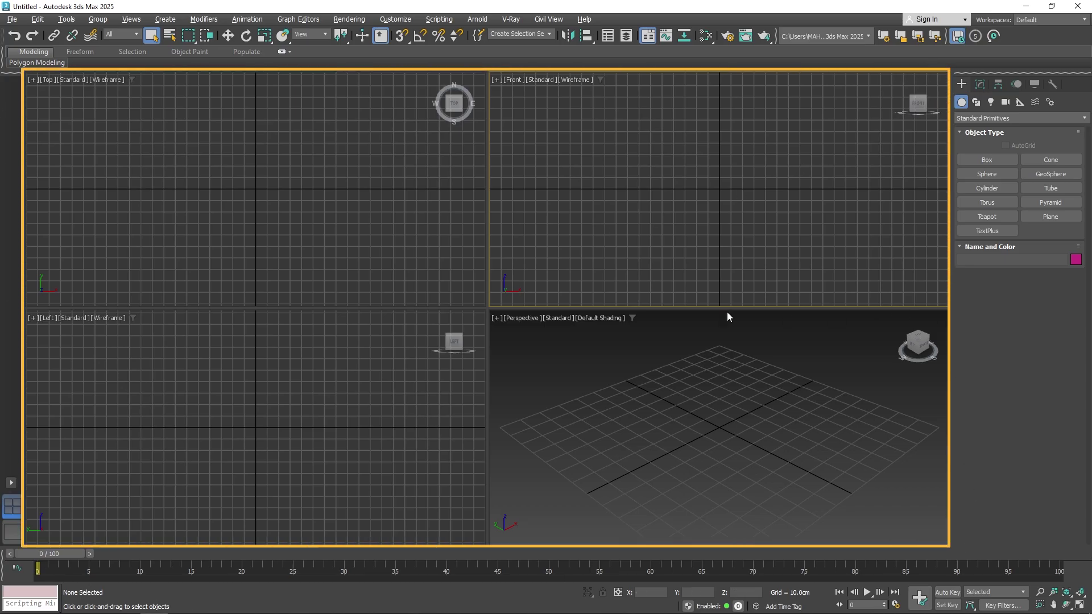
click(554, 432)
click(349, 433)
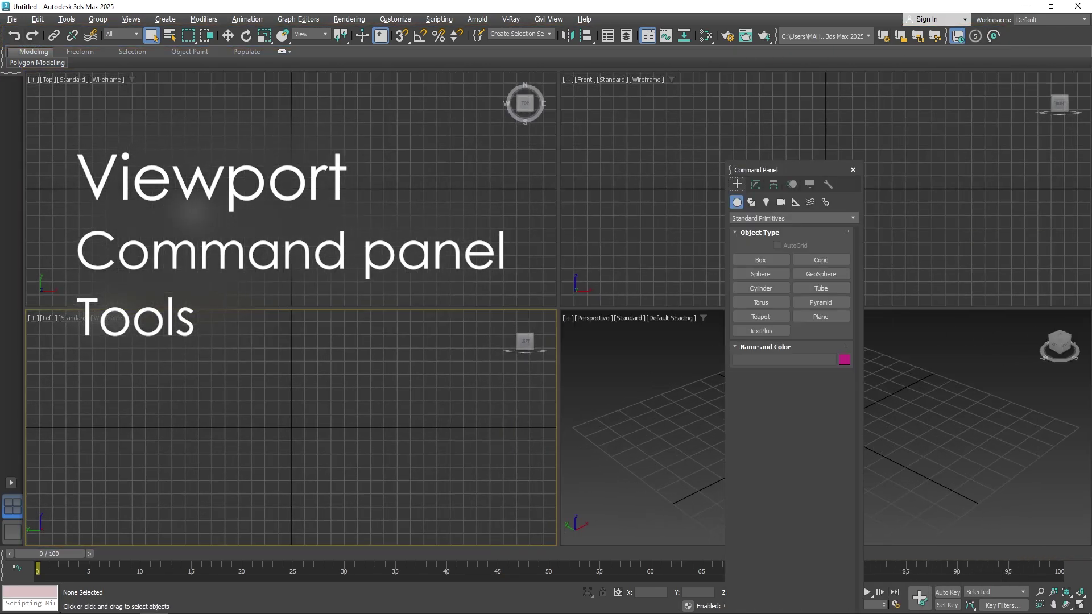
Step: Dock the floating Command Panel beside the viewports
drag(762, 169, 1069, 142)
right_click(1044, 37)
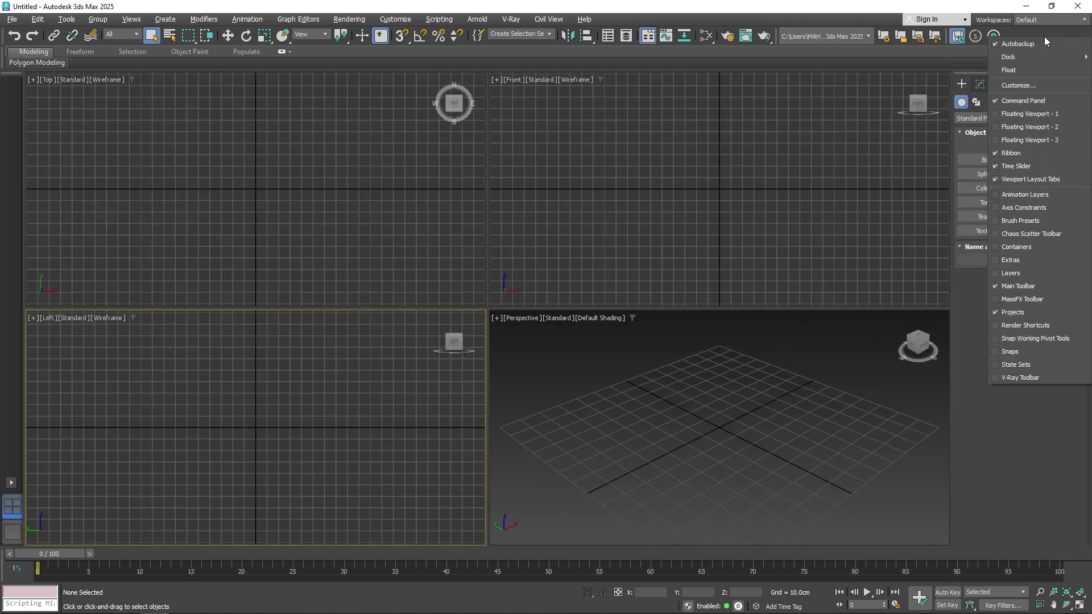
click(1033, 386)
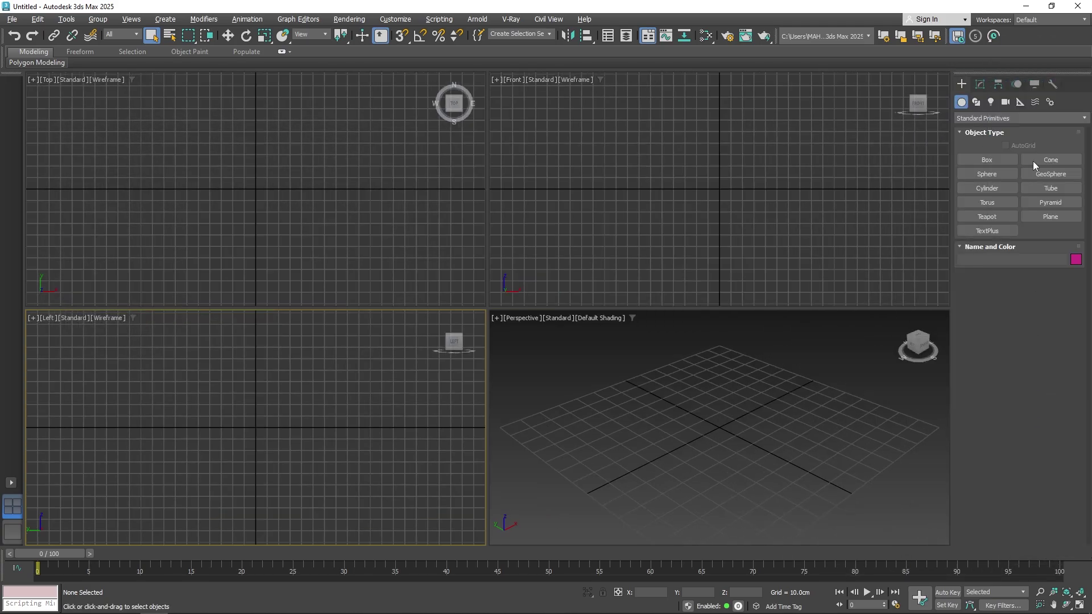
Step: Hide the Command Panel and bring it back into the interface
right_click(1000, 73)
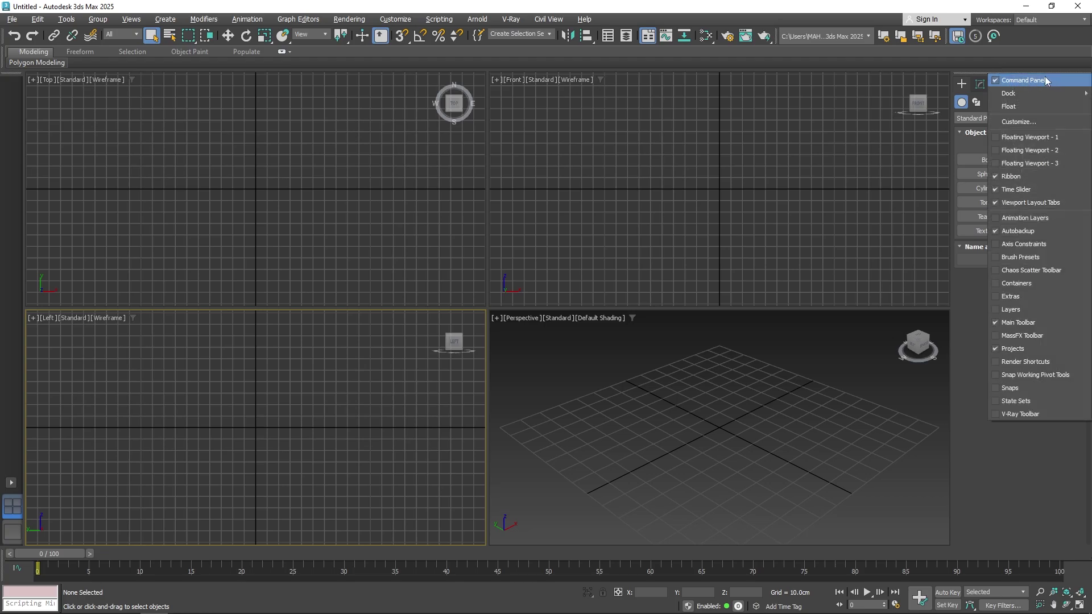
click(1022, 78)
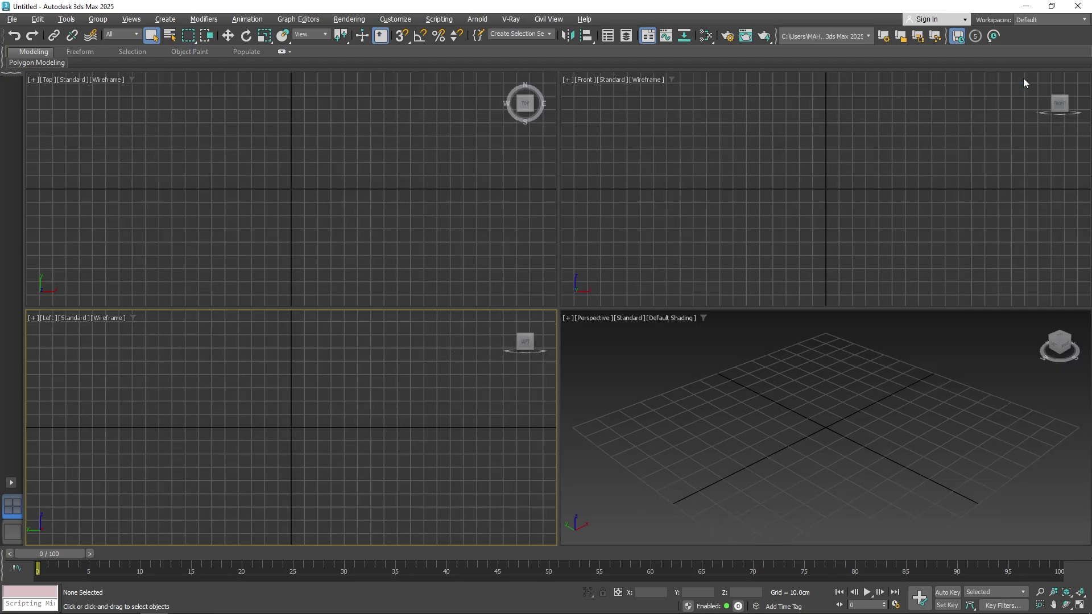
right_click(1039, 38)
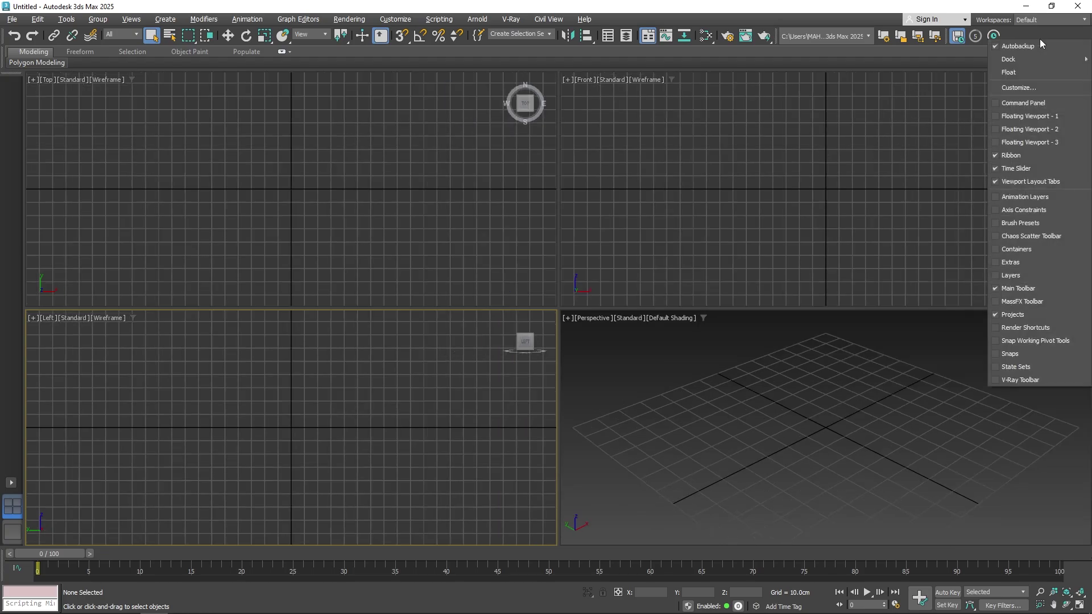
click(1025, 104)
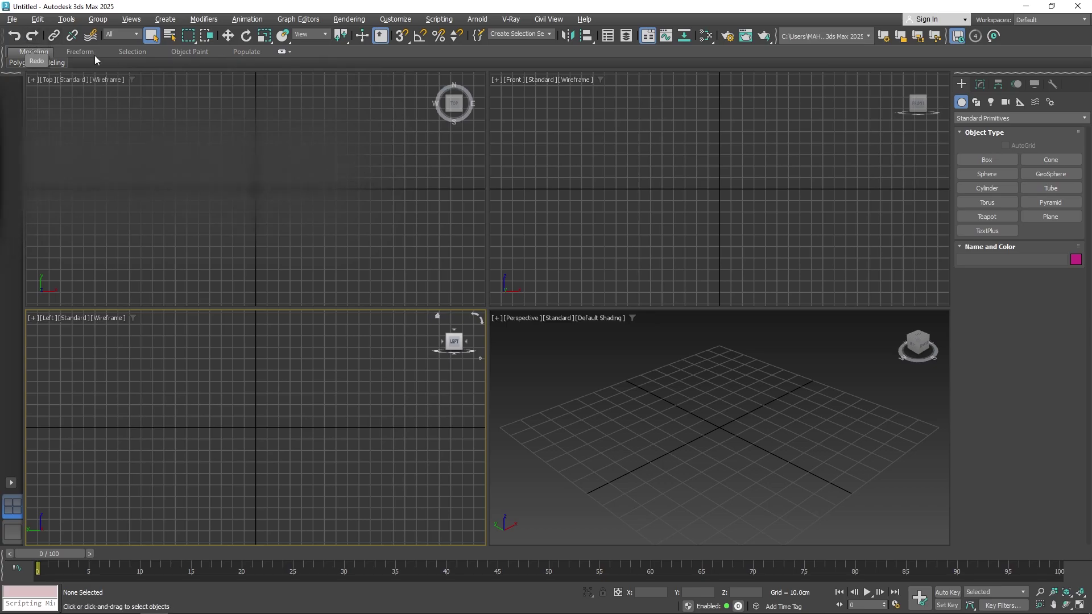
Step: Create a standard primitive box on the near-left side of the grid in the Perspective viewport
click(973, 159)
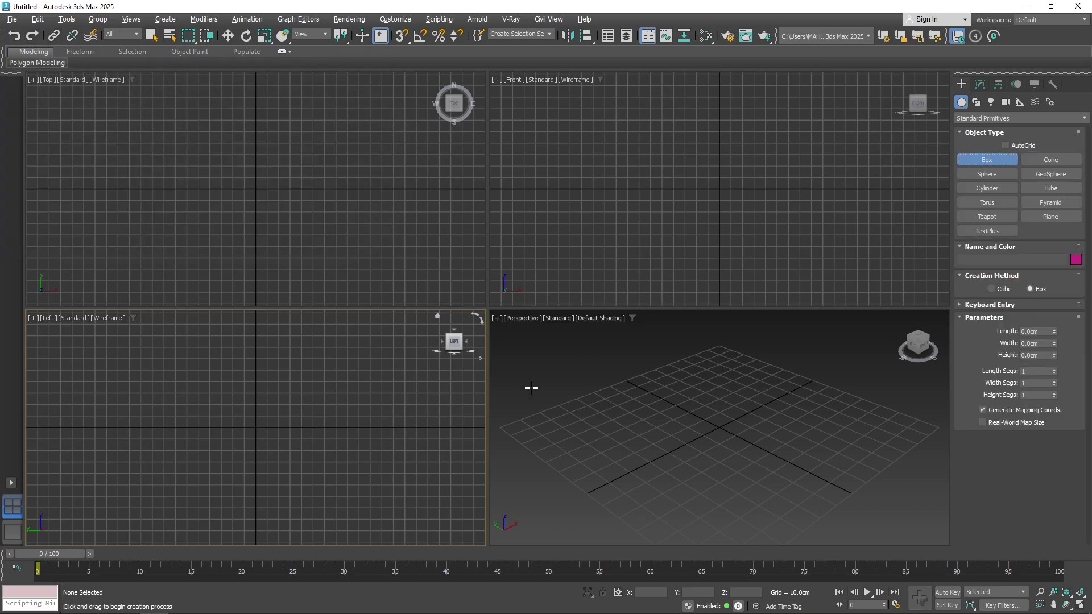
drag(560, 429, 667, 455)
right_click(651, 373)
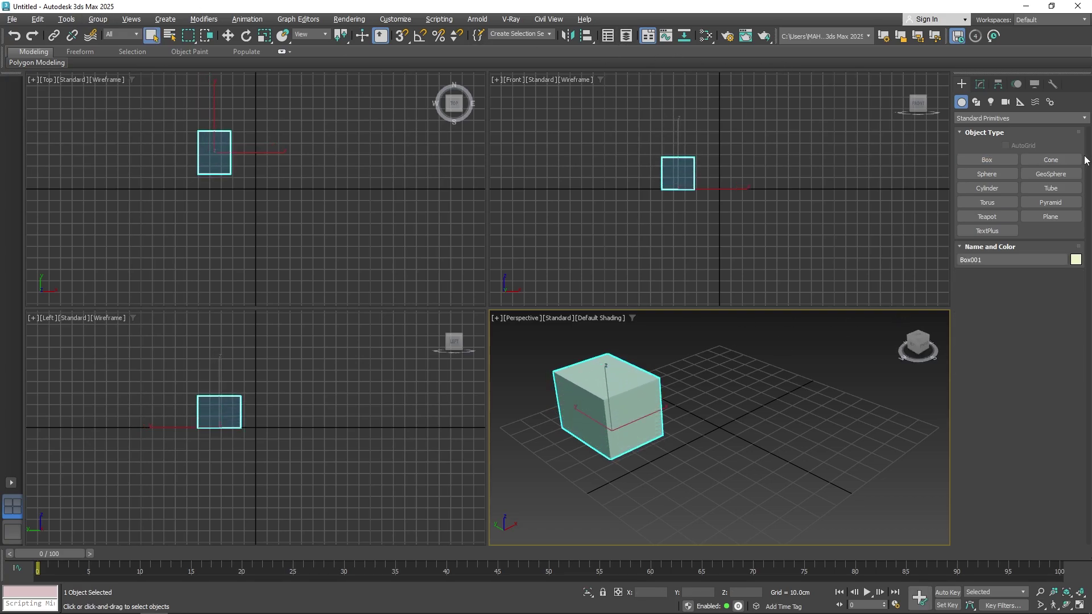
Step: In the Perspective viewport, create a cylinder about 19.5 cm in radius and 28.9 cm high, and a teapot about 15.8 cm in radius
click(1001, 186)
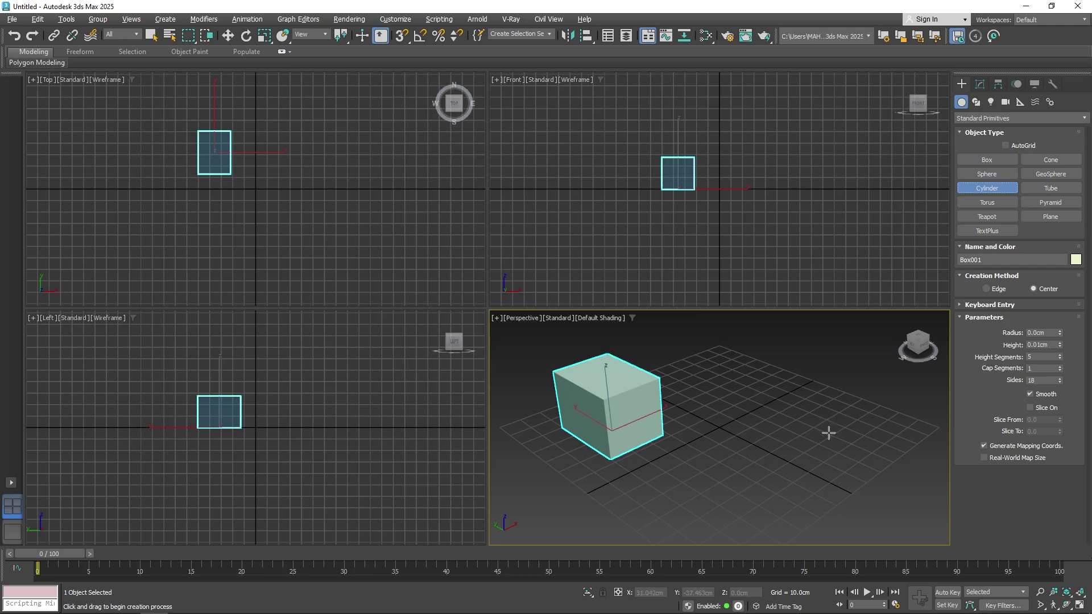
drag(829, 433, 876, 441)
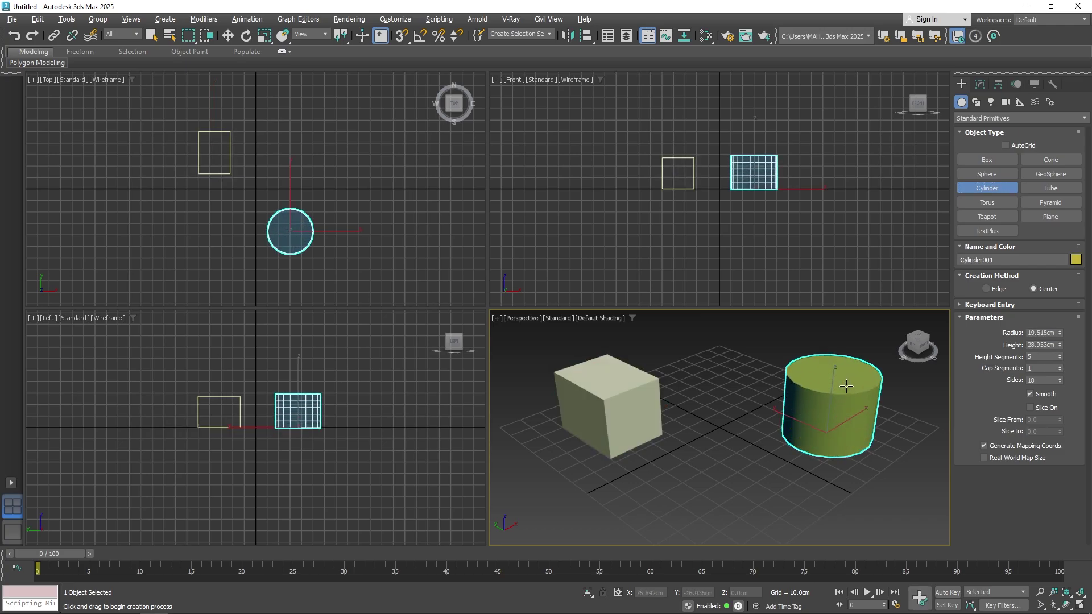
click(987, 217)
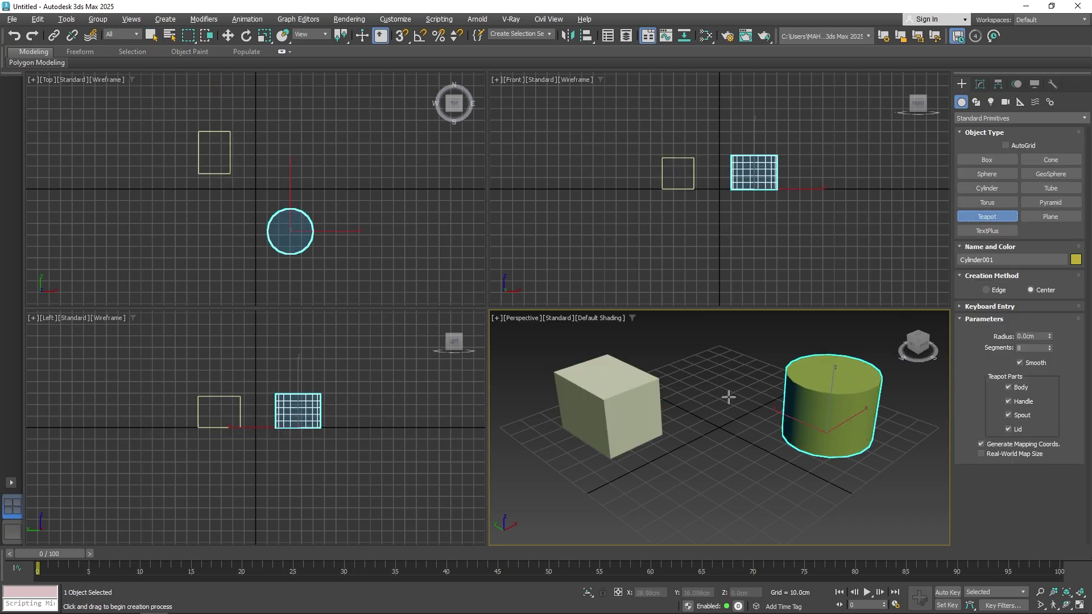
drag(717, 385, 725, 397)
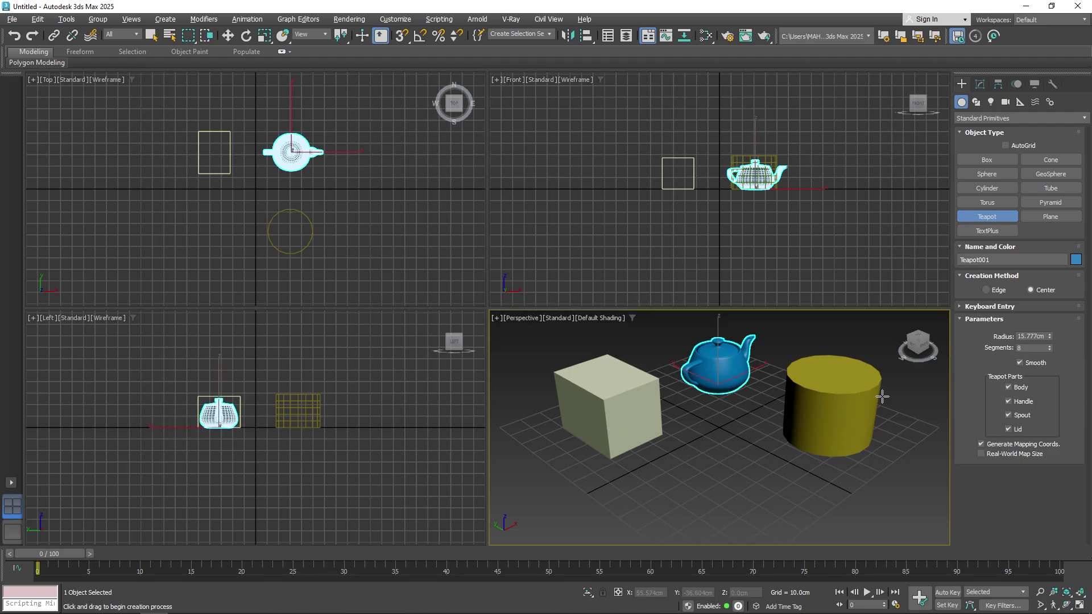
Step: Create a pointed cone in front of the teapot, with a base radius of about 11 cm and a height of about 33.8 cm
click(1051, 159)
mouse_move(713, 496)
mouse_down()
mouse_move(731, 514)
mouse_move(723, 489)
mouse_move(734, 495)
mouse_up()
right_click(711, 483)
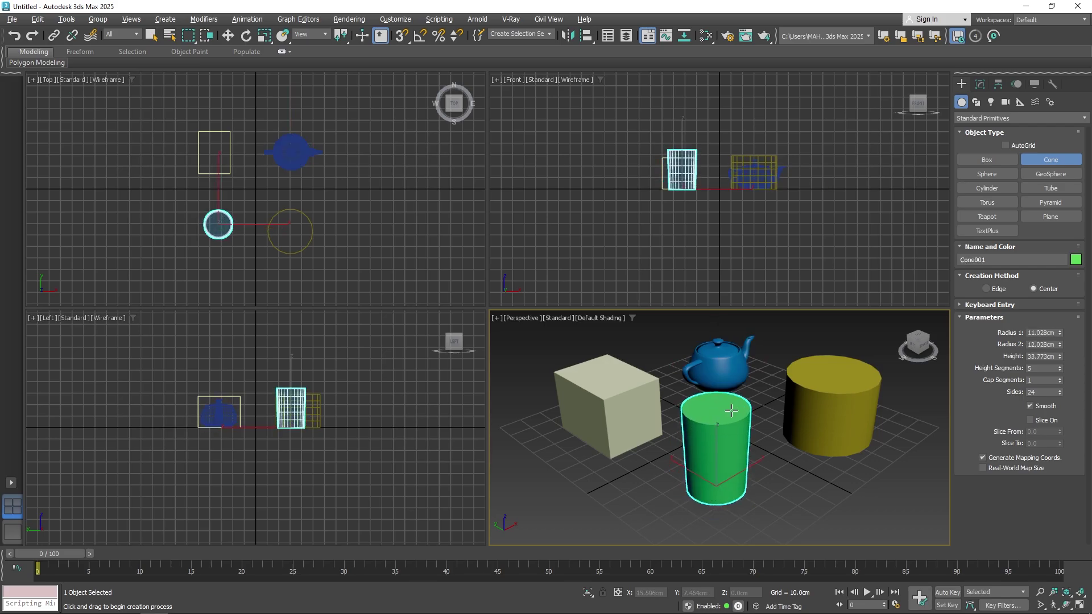
click(710, 458)
right_click(214, 166)
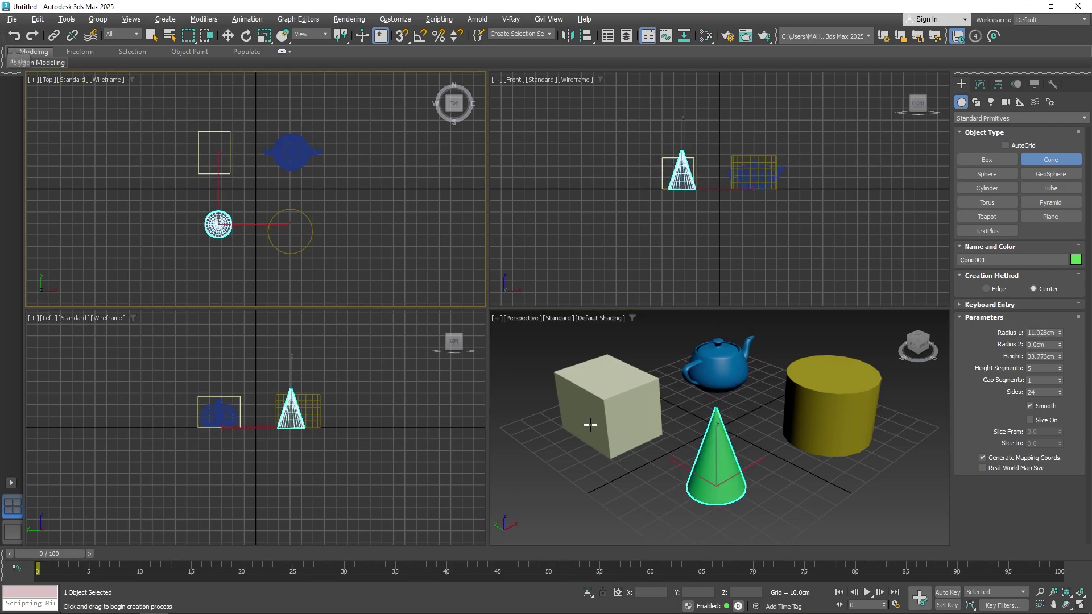
Step: Undo the creation of the cone and the teapot, and redo both
click(15, 38)
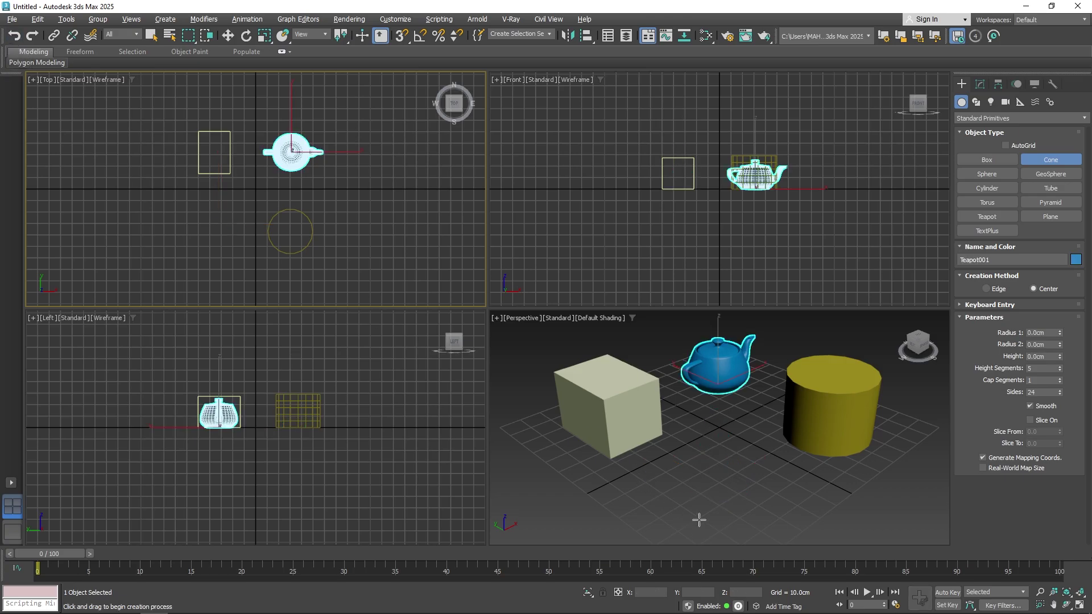
right_click(701, 500)
key(ctrl+z)
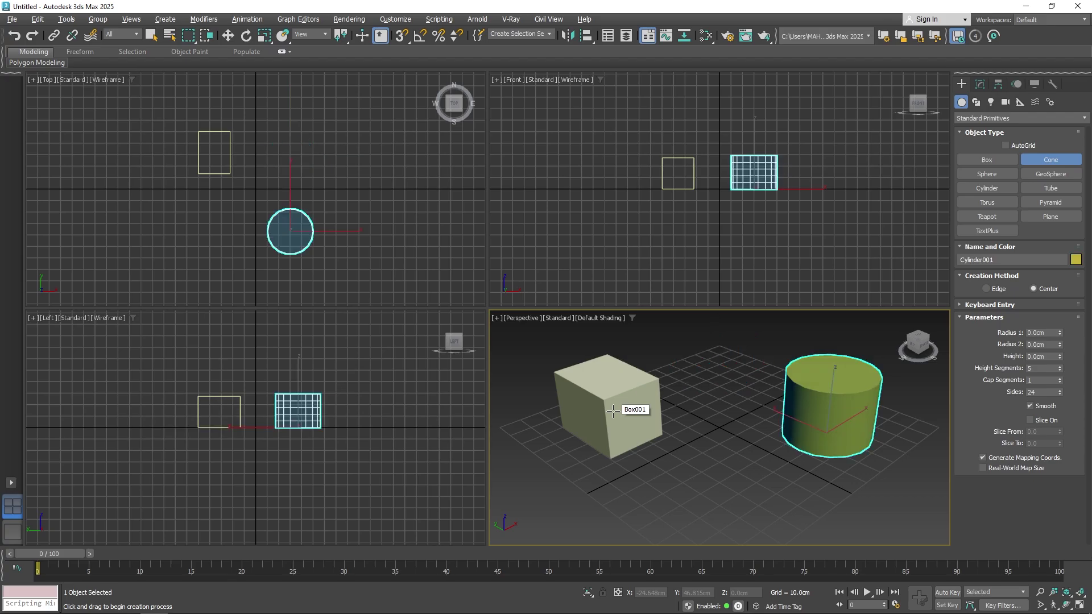
key(ctrl+y)
key(ctrl+y)
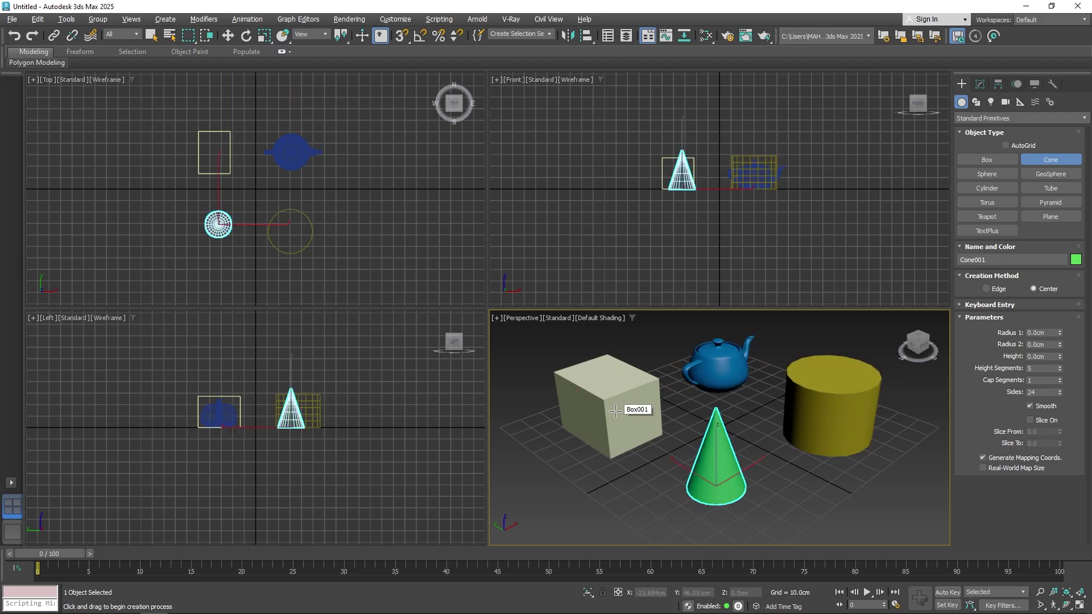
Step: Undo and redo a selection change from the box to the cylinder, and clear the selection
right_click(616, 411)
click(616, 411)
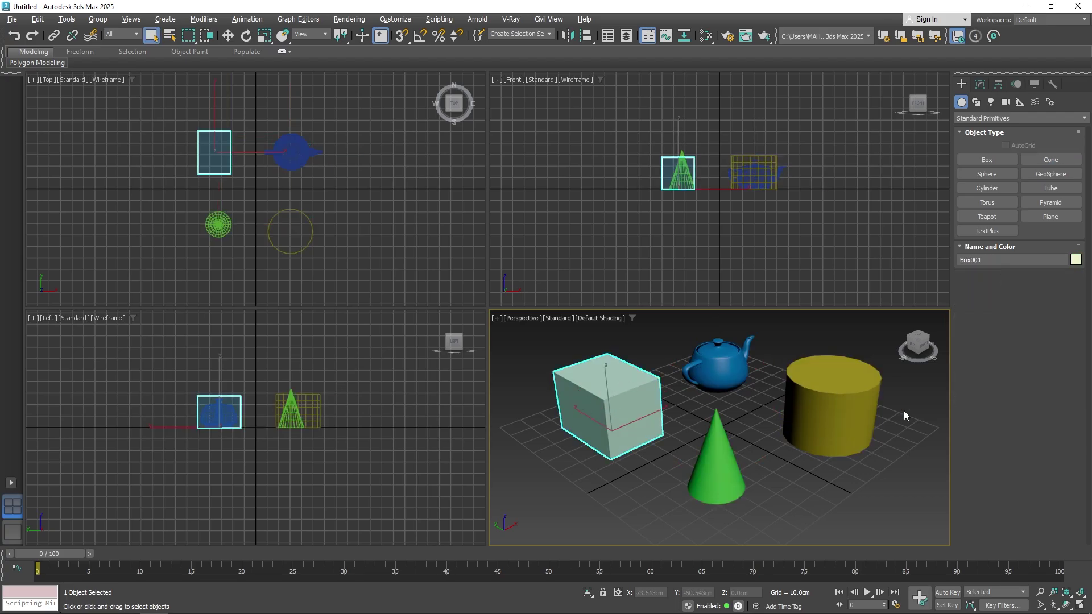
click(844, 409)
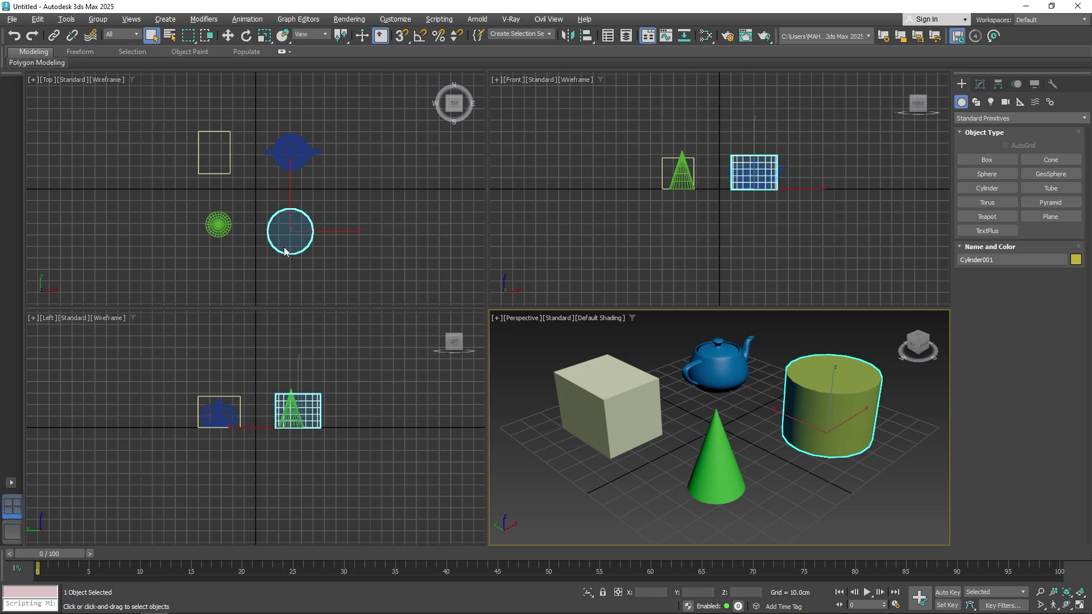
click(19, 41)
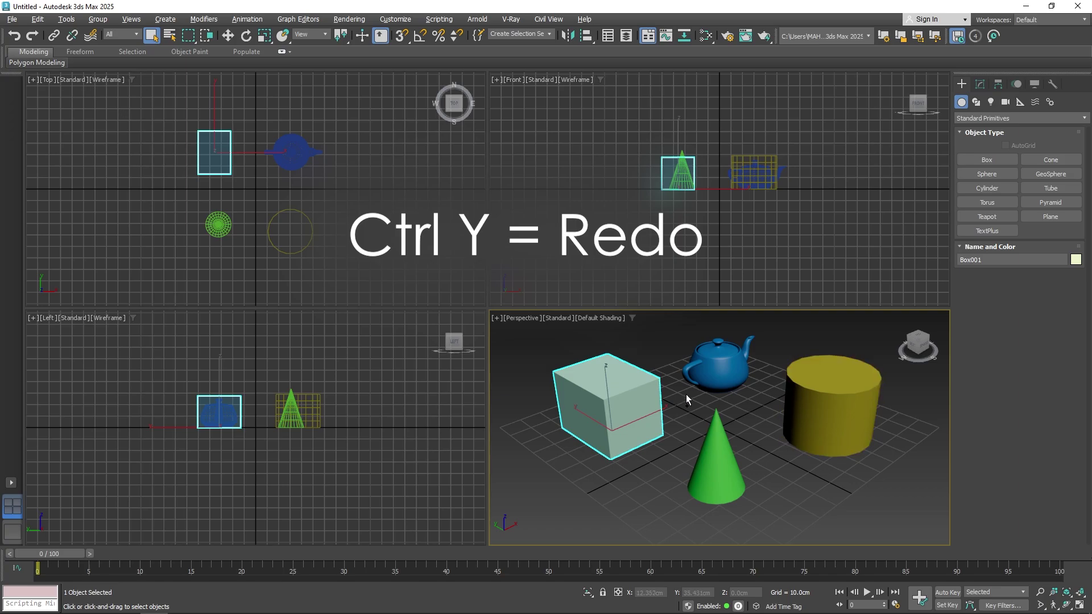
key(ctrl+y)
click(776, 435)
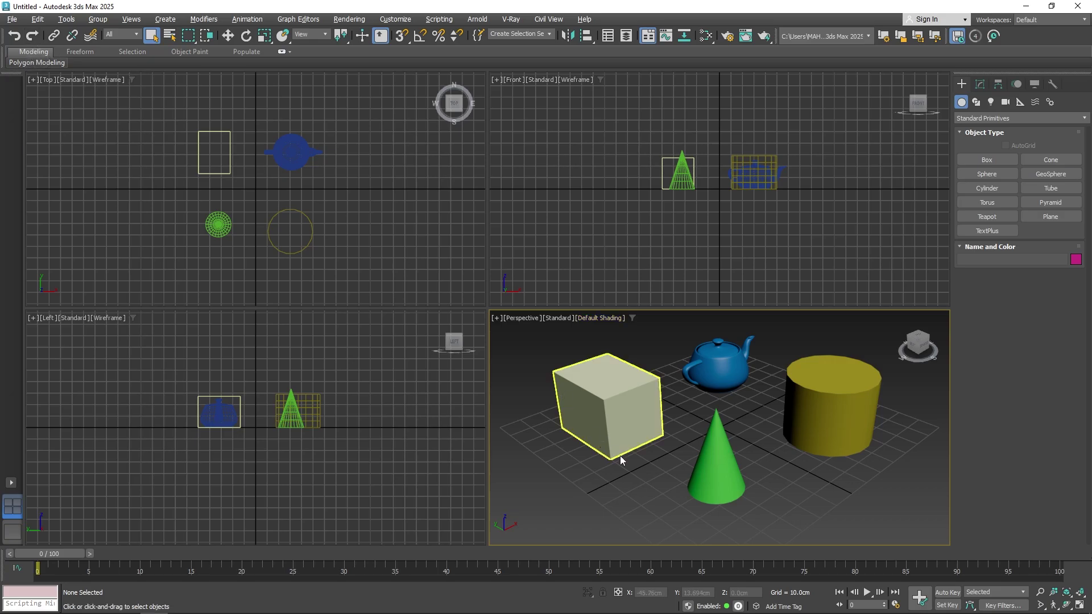
Step: Move the box along the X axis to about X = -38 cm and clear the selection
click(227, 36)
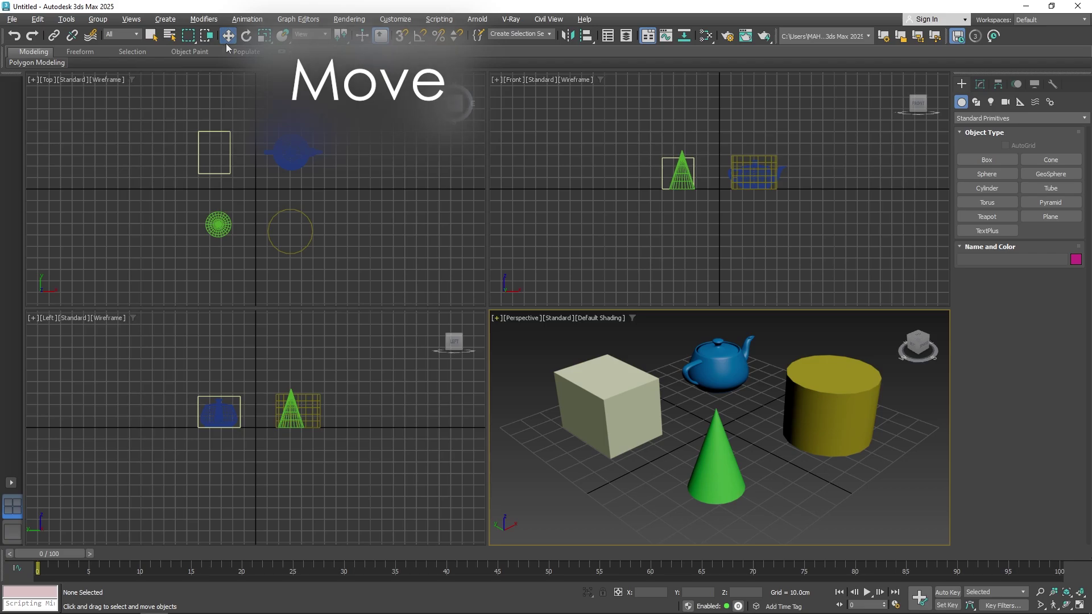
click(625, 412)
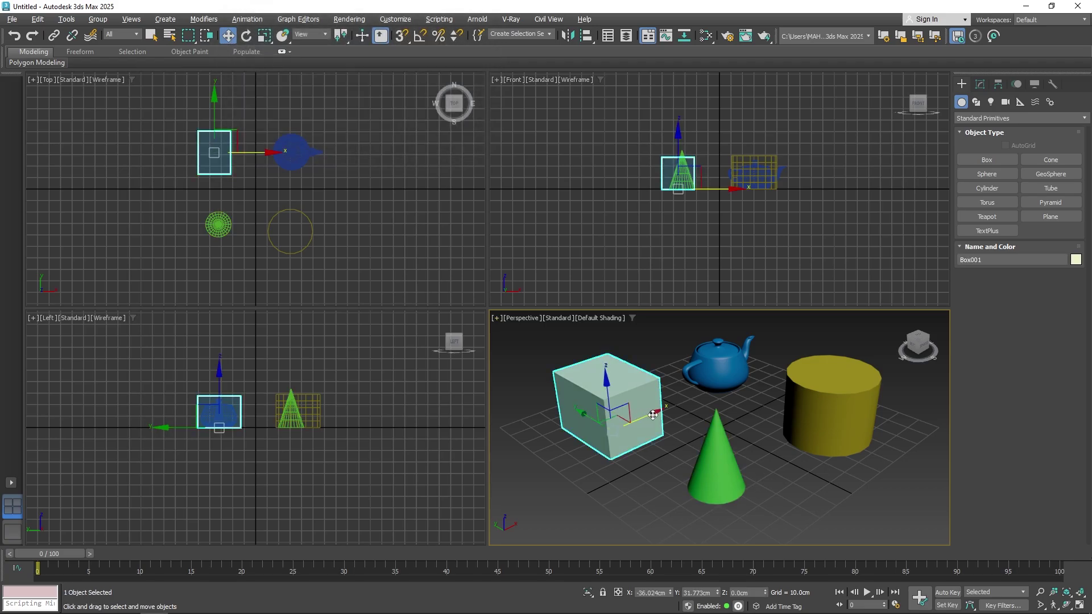
mouse_move(653, 415)
mouse_down()
mouse_move(753, 395)
mouse_move(651, 430)
mouse_up()
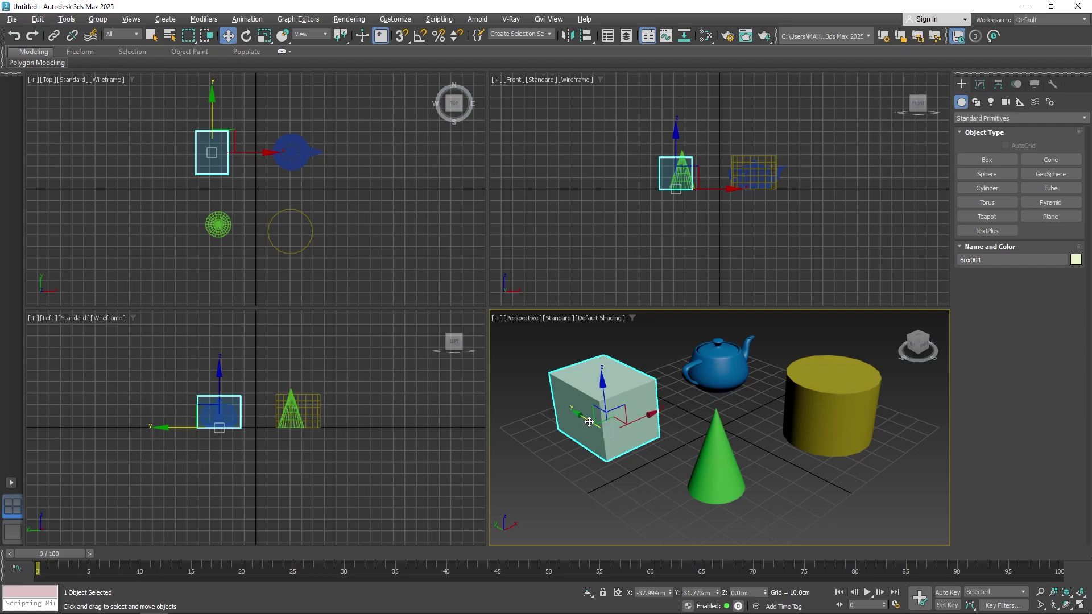
right_click(616, 409)
key(Escape)
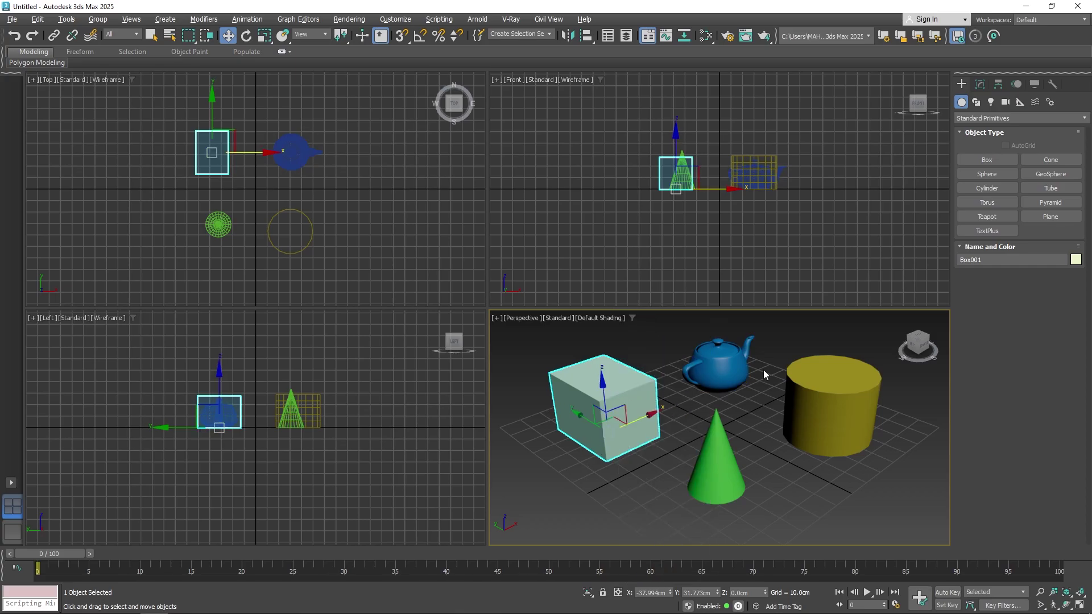
right_click(588, 459)
click(240, 189)
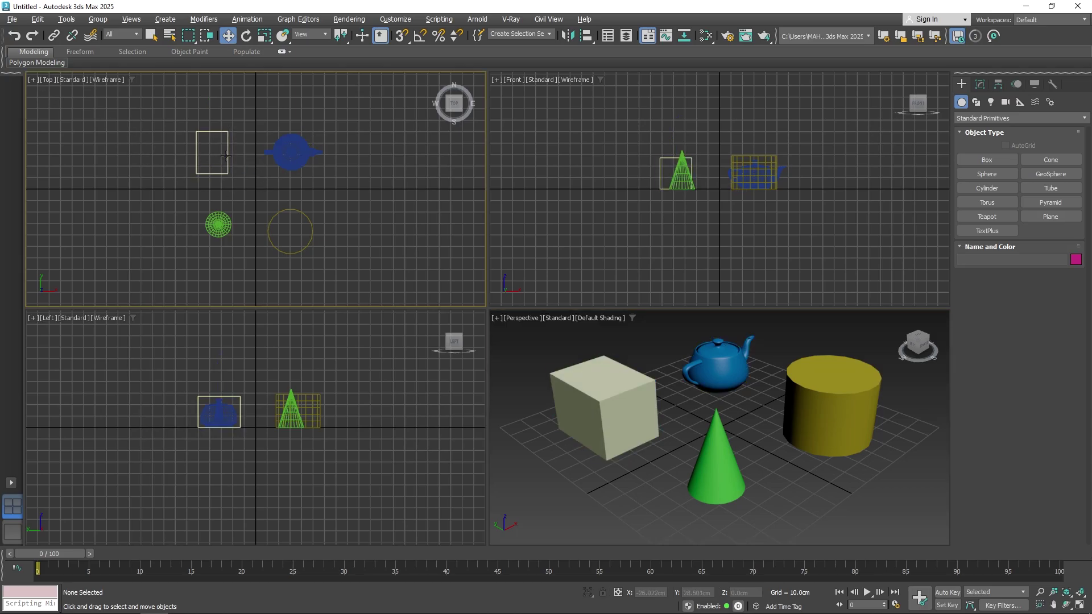
Step: Orbit the Top viewport into an angled orthographic view and restore the Top view
alt+middle_drag(278, 134, 291, 73)
scroll(254, 118, up, 3)
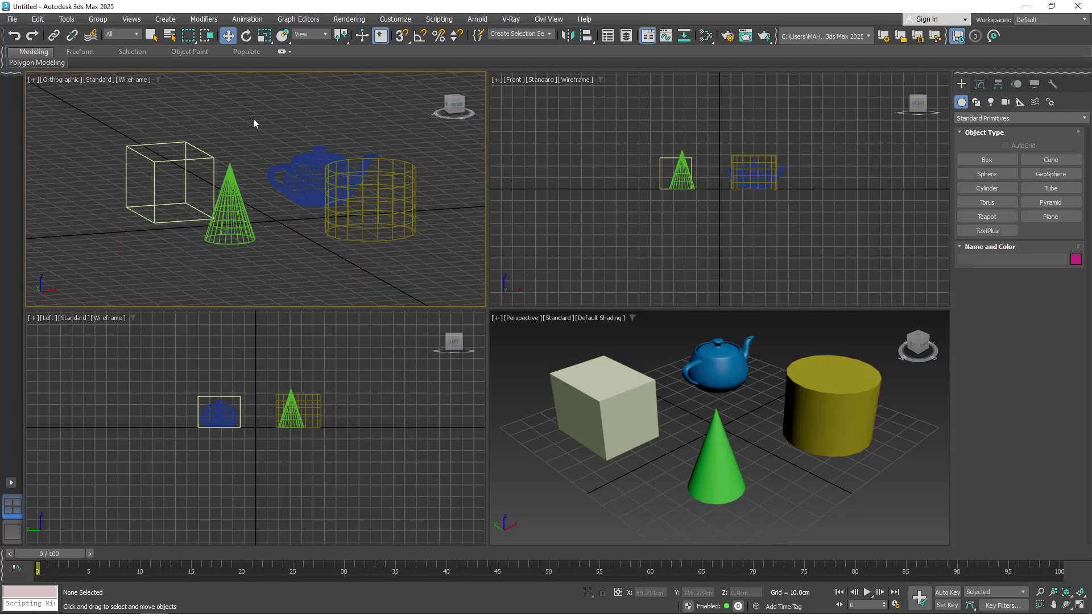
scroll(259, 160, down, 1)
key(t)
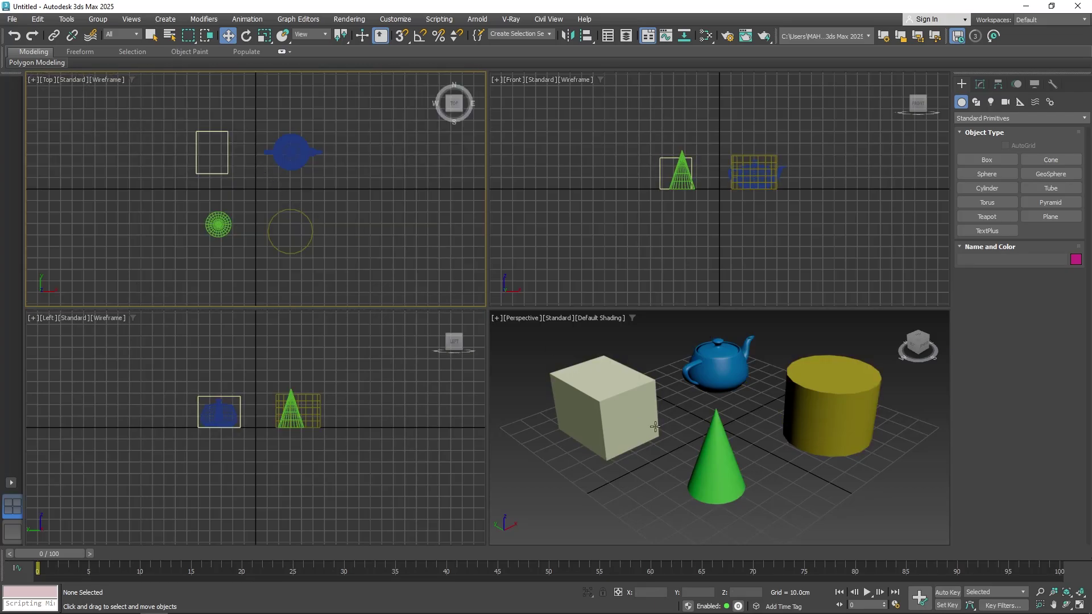
Step: Activate the Perspective viewport, select the box with the Move tool and try to move it along the X axis
click(625, 473)
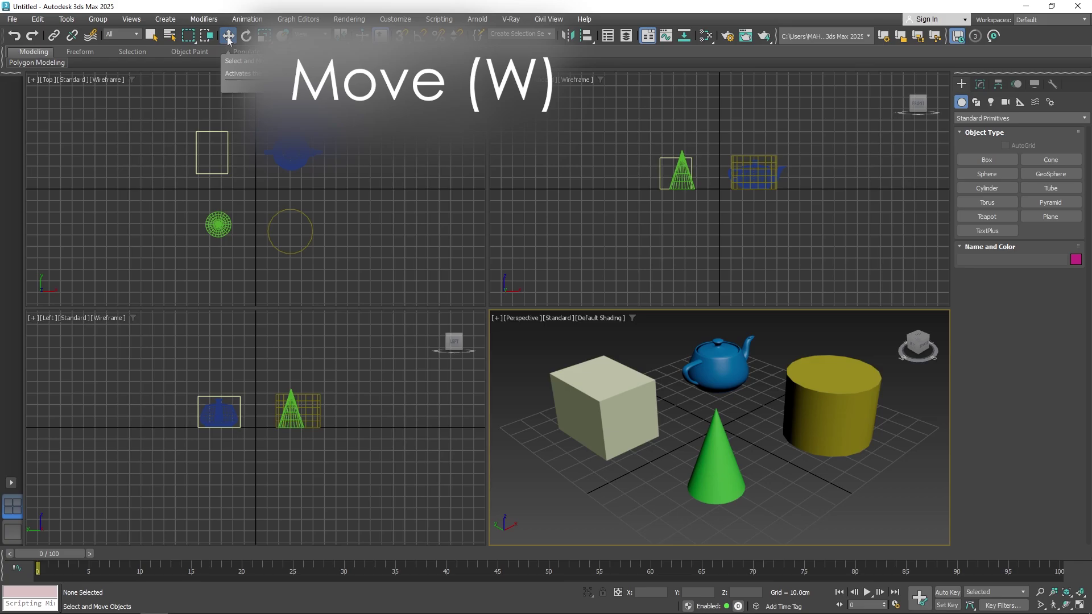
click(605, 433)
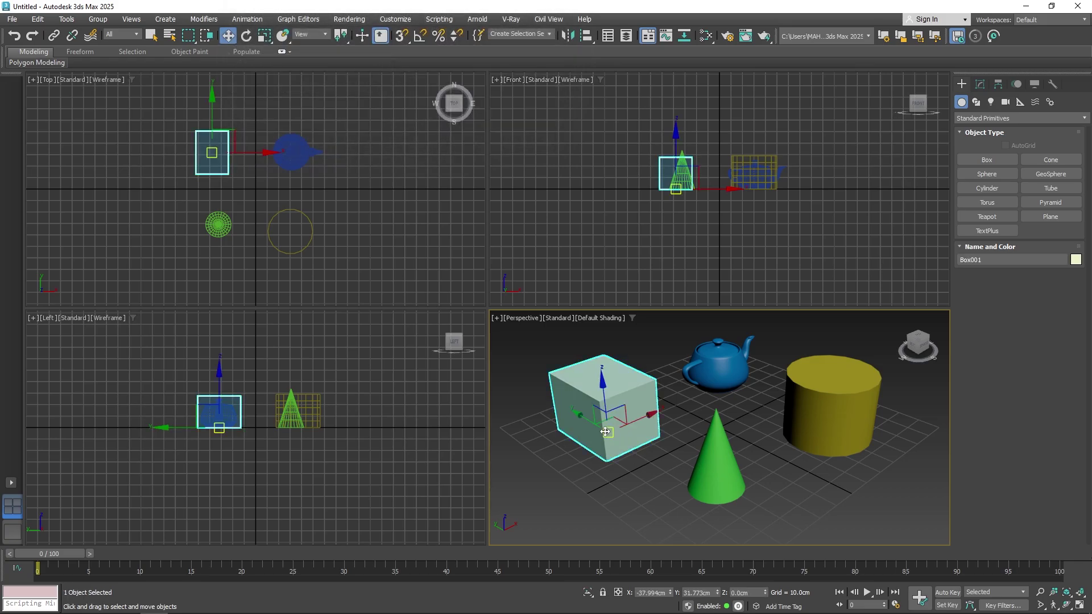
right_click(605, 432)
click(586, 424)
click(609, 484)
right_click(602, 411)
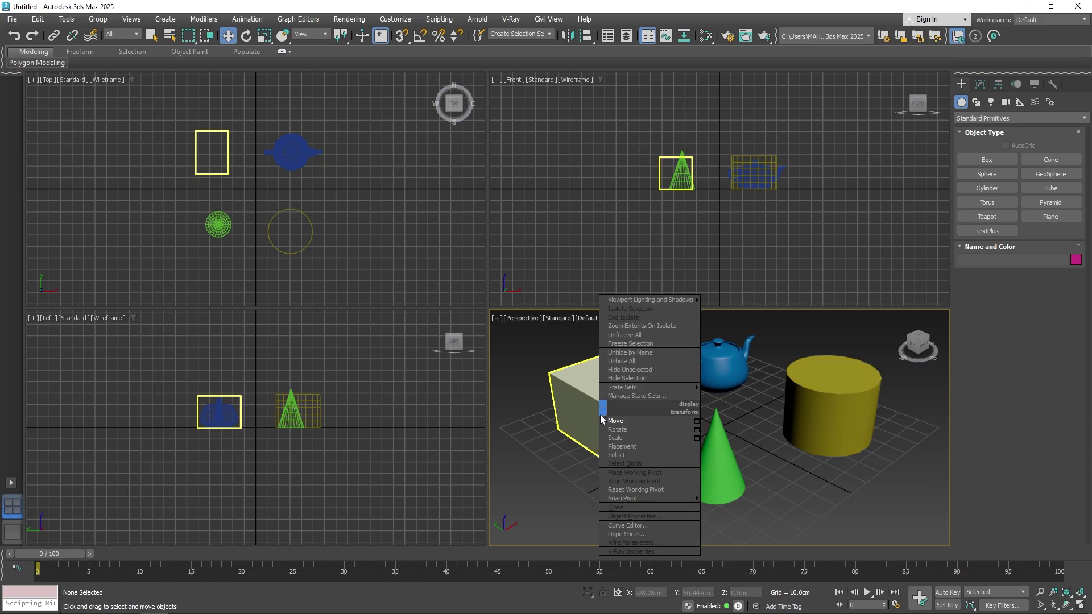
click(615, 421)
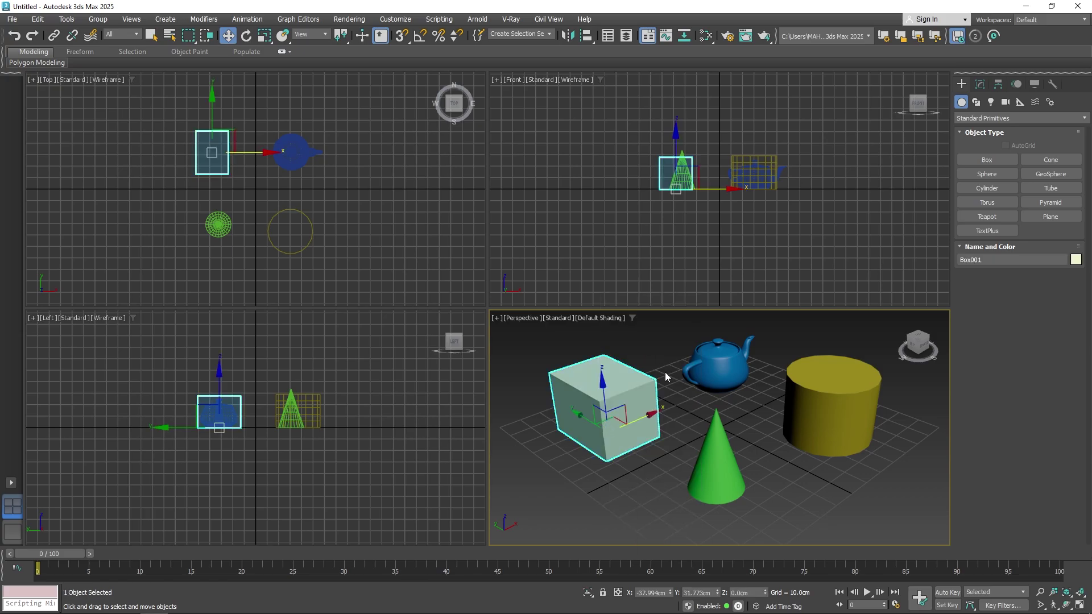
drag(647, 418, 715, 409)
right_click(681, 442)
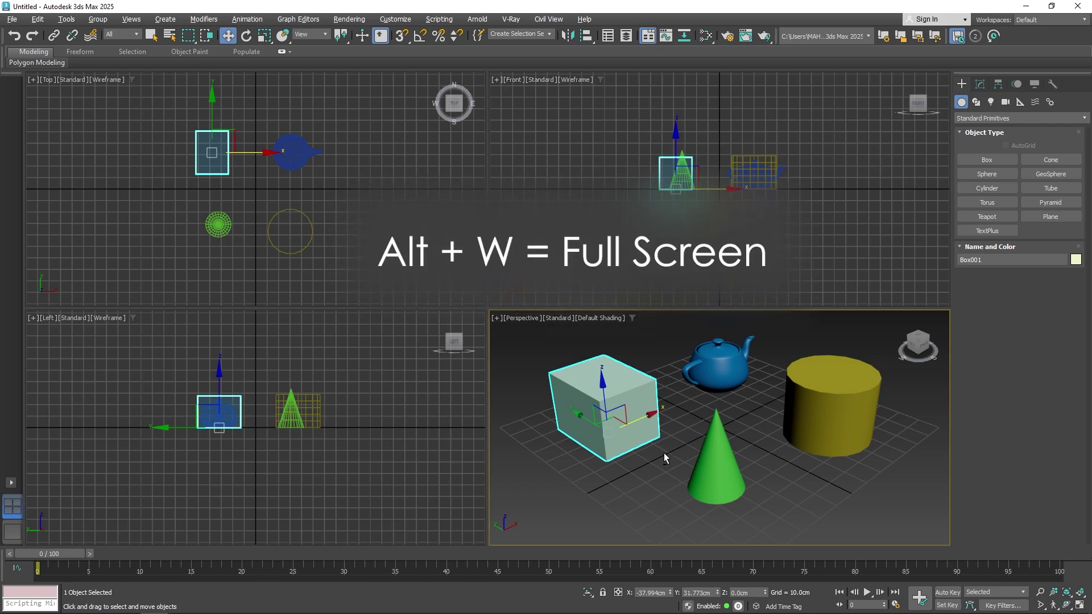
Step: Maximize the Perspective viewport and clear the selection
key(alt+w)
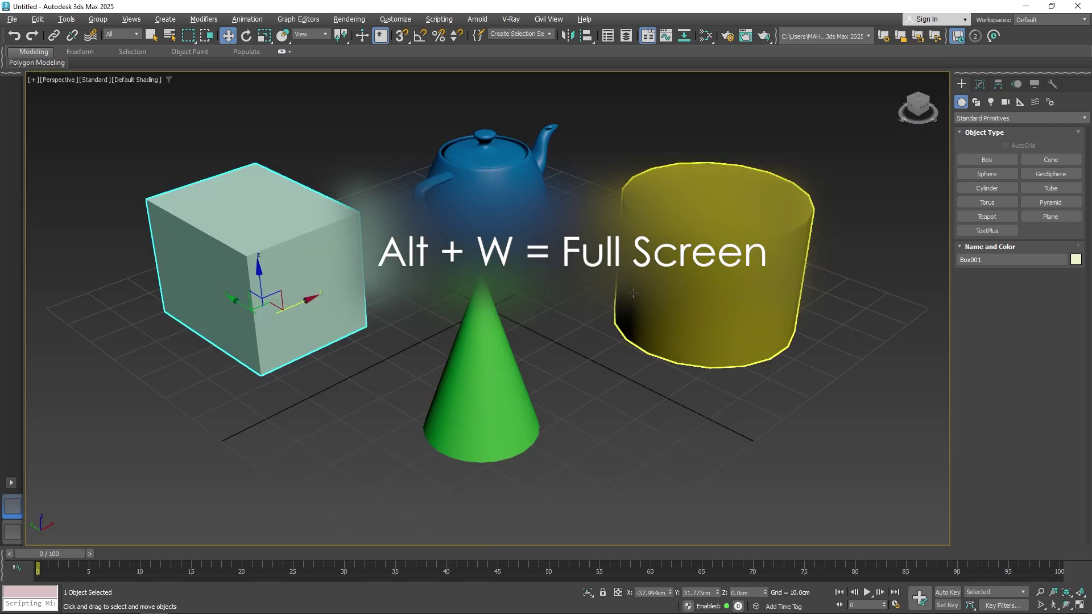
click(554, 396)
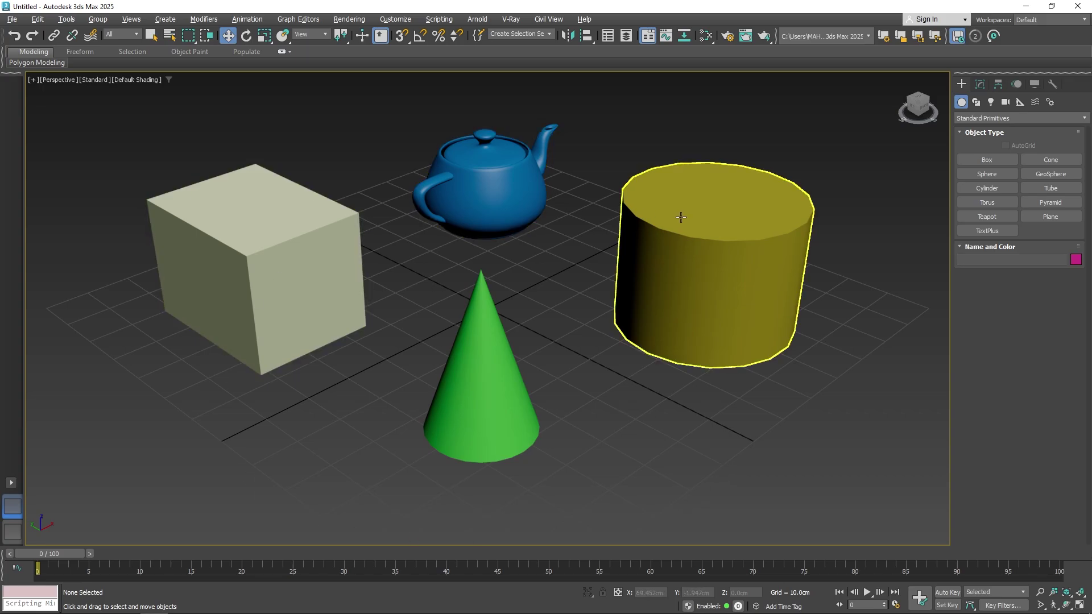
Step: Try to move the cylinder in the maximized Perspective viewport and clear the selection
click(671, 316)
drag(672, 319, 705, 299)
click(634, 402)
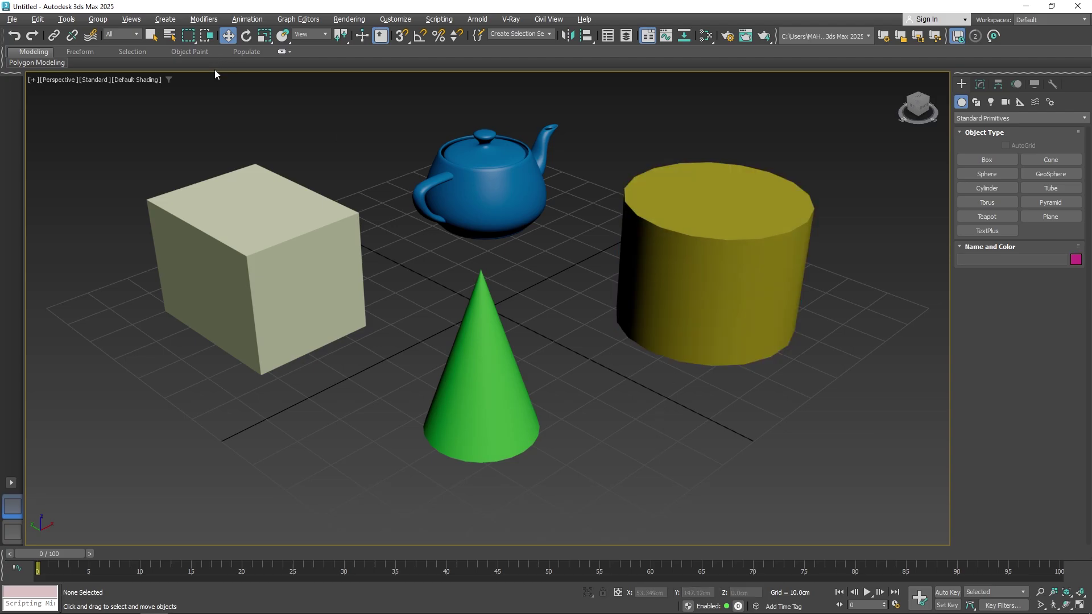
Step: Activate the Rotate tool and try to rotate the box about -34 degrees around its Z axis
click(247, 35)
click(277, 358)
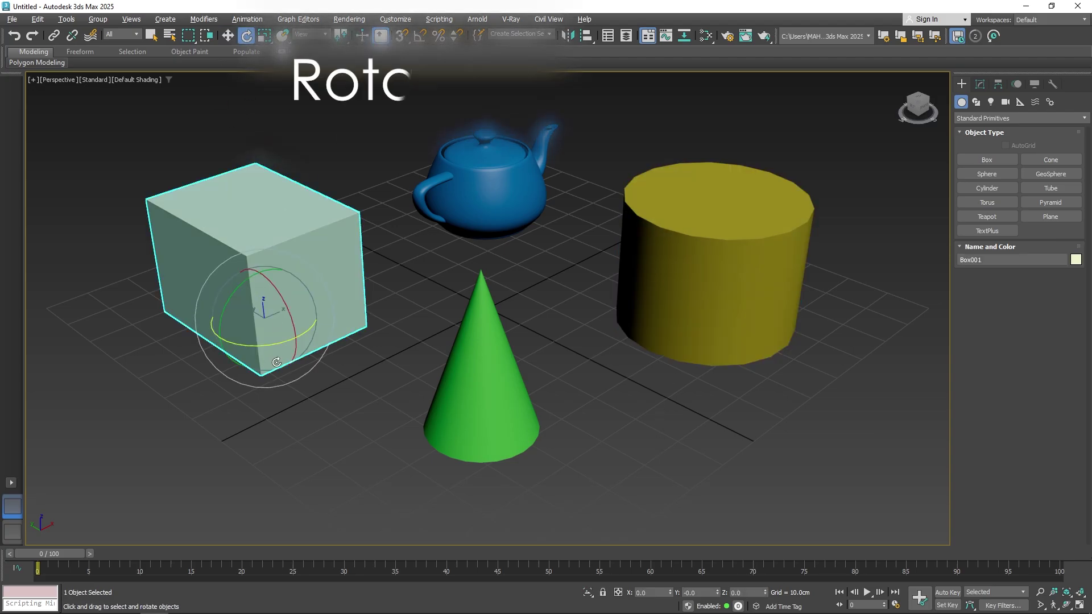
drag(277, 363, 244, 365)
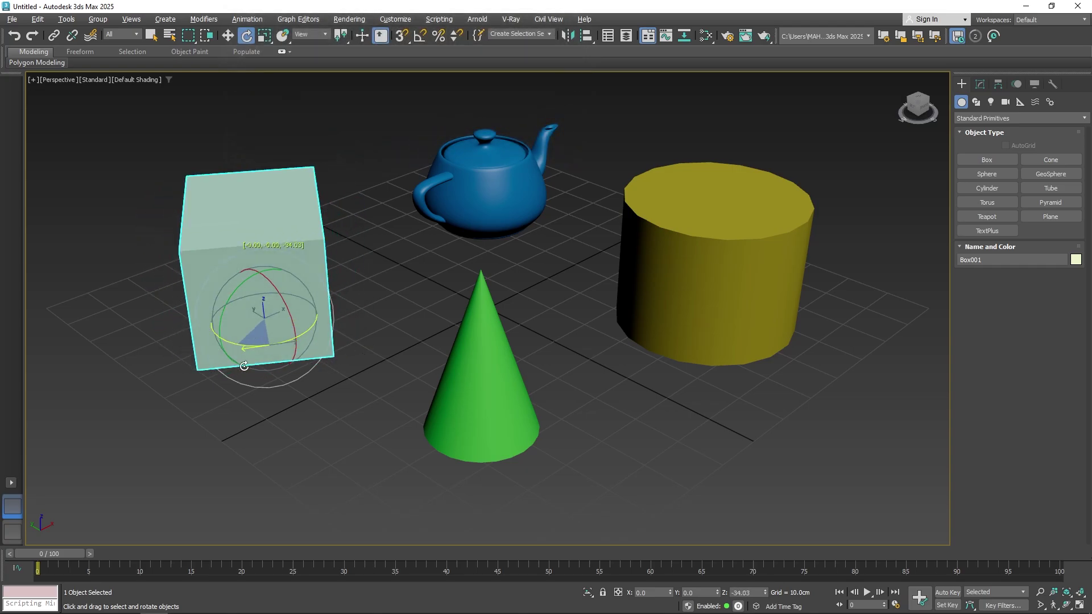
right_click(244, 365)
Step: Try to rotate the cone and the cylinder around their Z axes
click(477, 388)
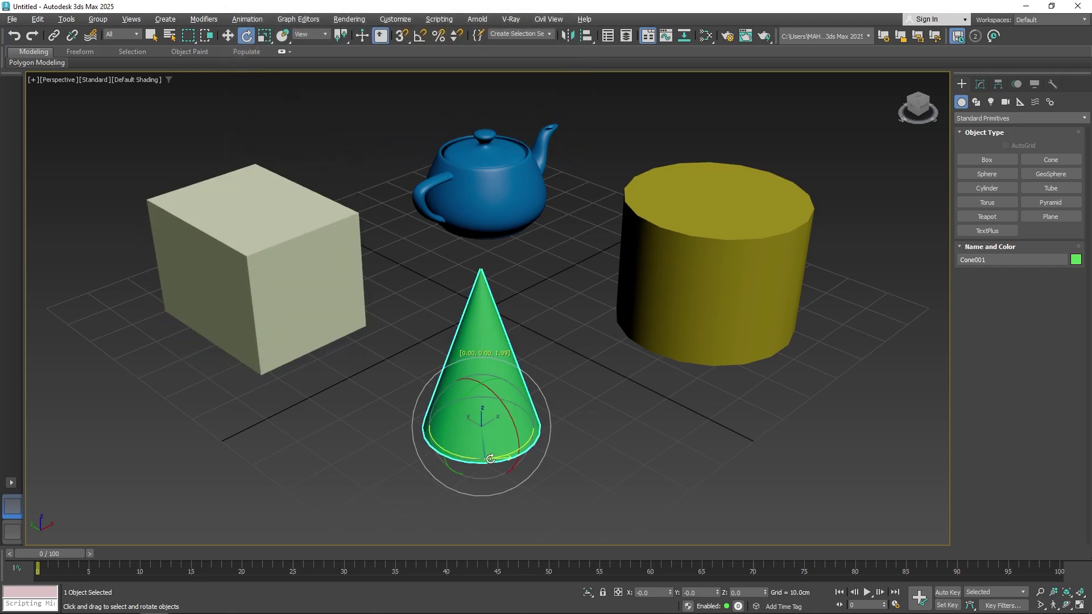
click(732, 339)
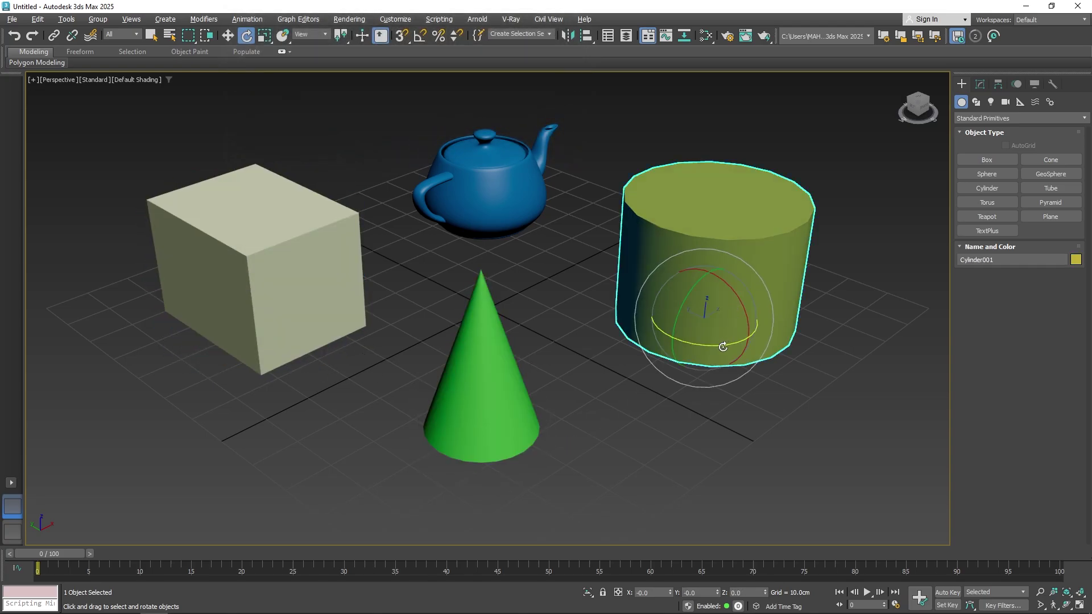
drag(723, 347, 694, 344)
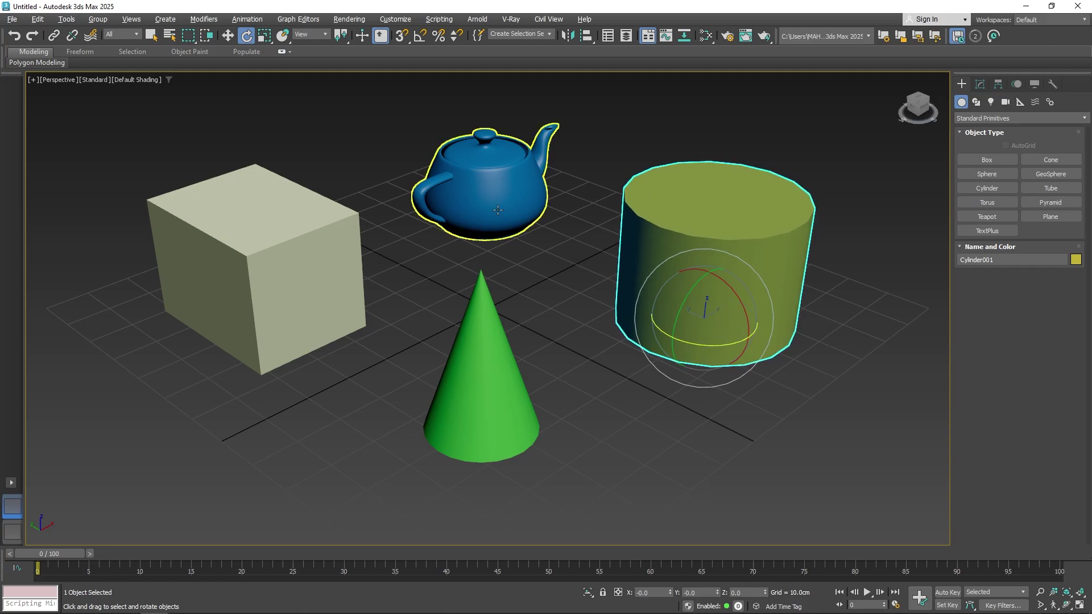
Step: Rotate the teapot about -36 degrees around its Z axis and clear the selection
click(498, 210)
drag(498, 243, 458, 250)
click(644, 438)
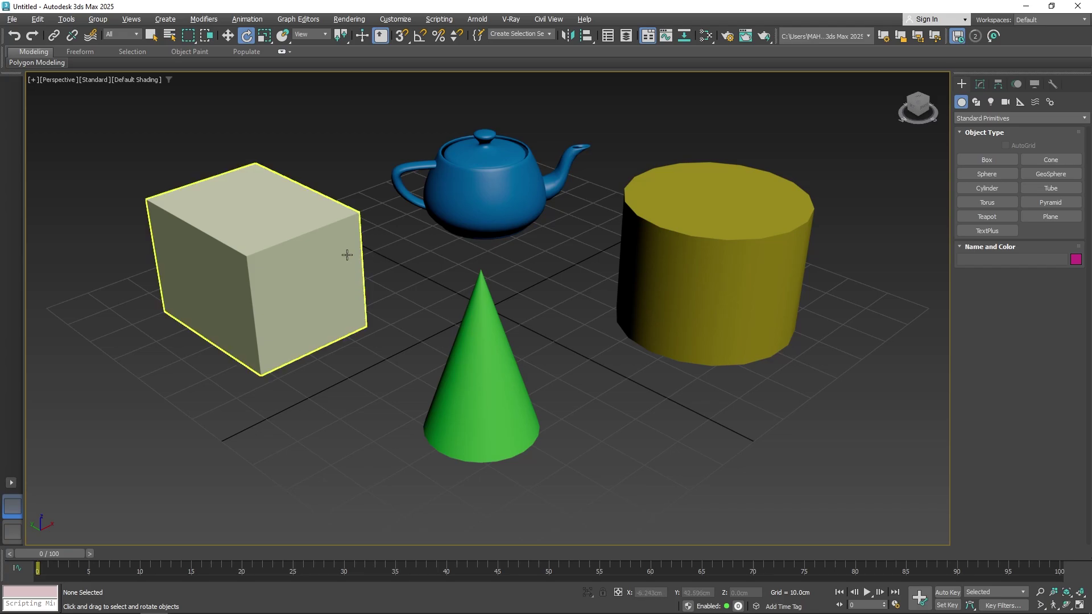
click(480, 225)
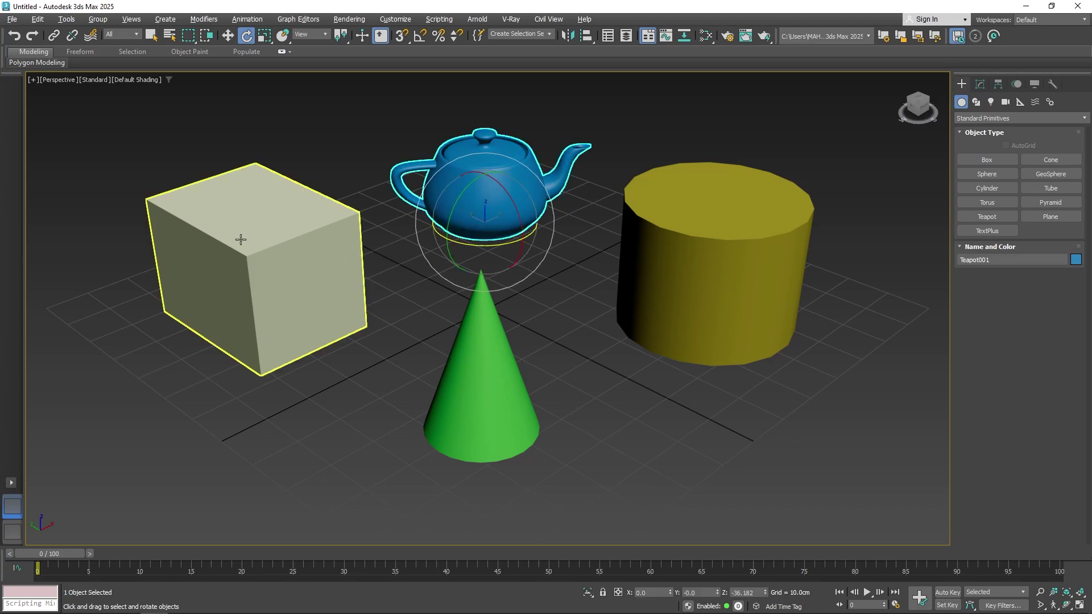
click(489, 270)
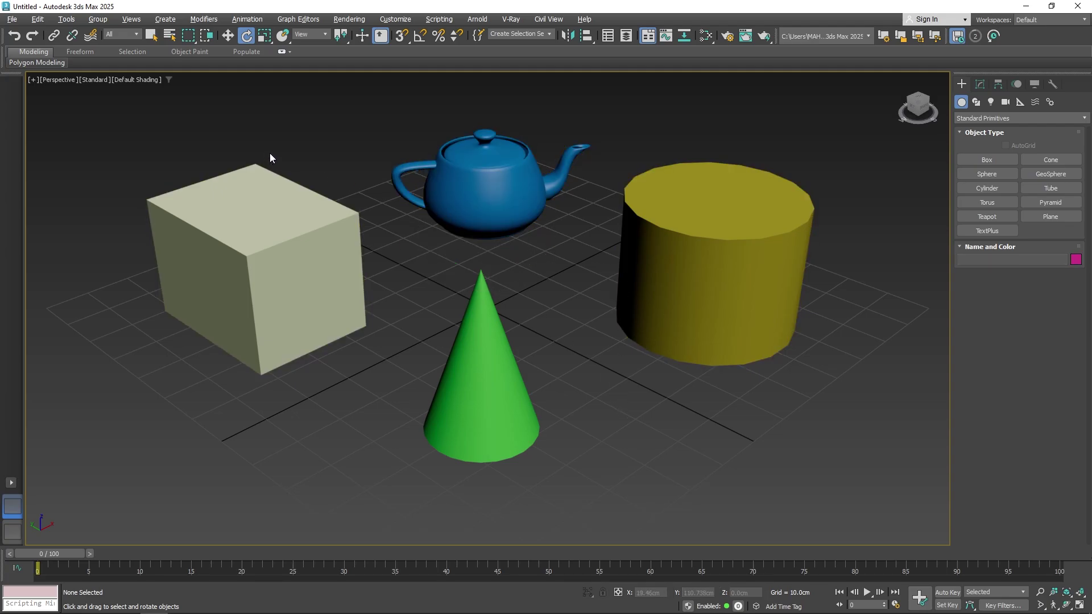
Step: Activate the uniform Scale tool, enlarge the box to about 170 percent and undo the scaling
click(264, 35)
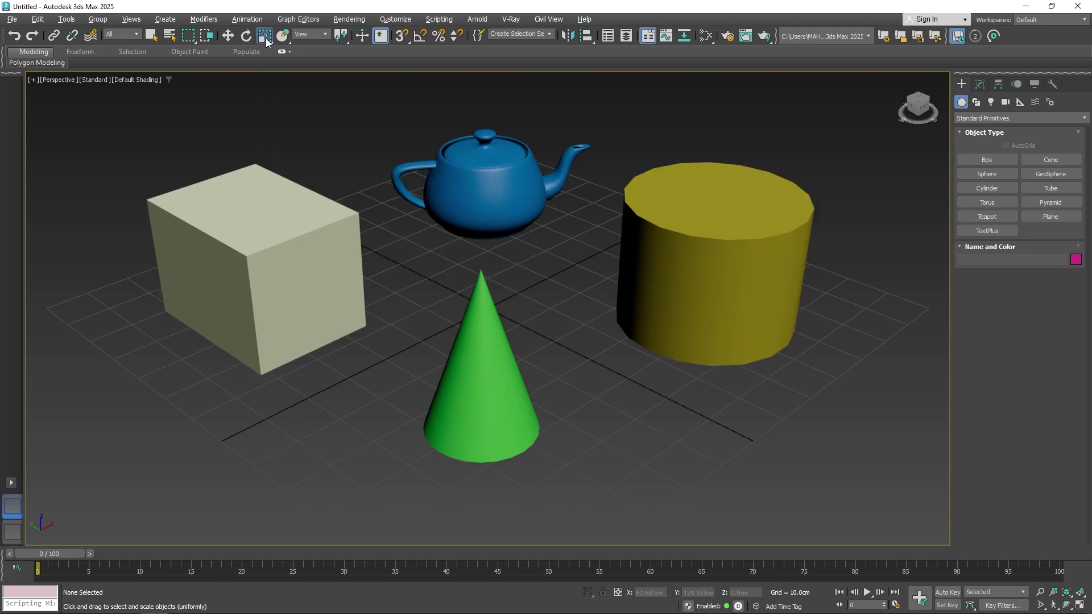
click(277, 201)
drag(246, 312, 464, 257)
right_click(279, 311)
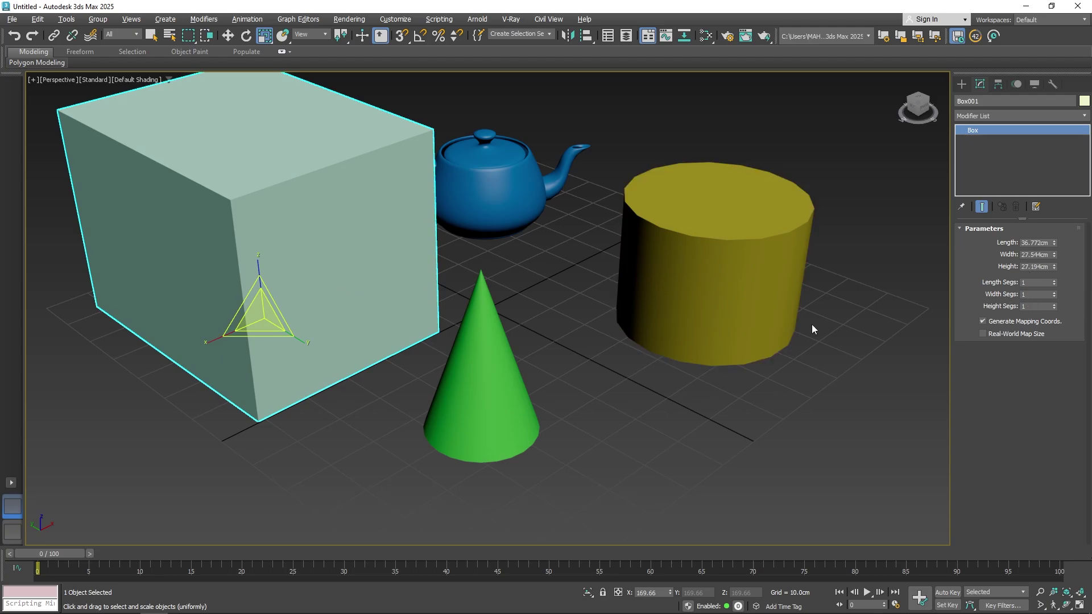
key(ctrl+z)
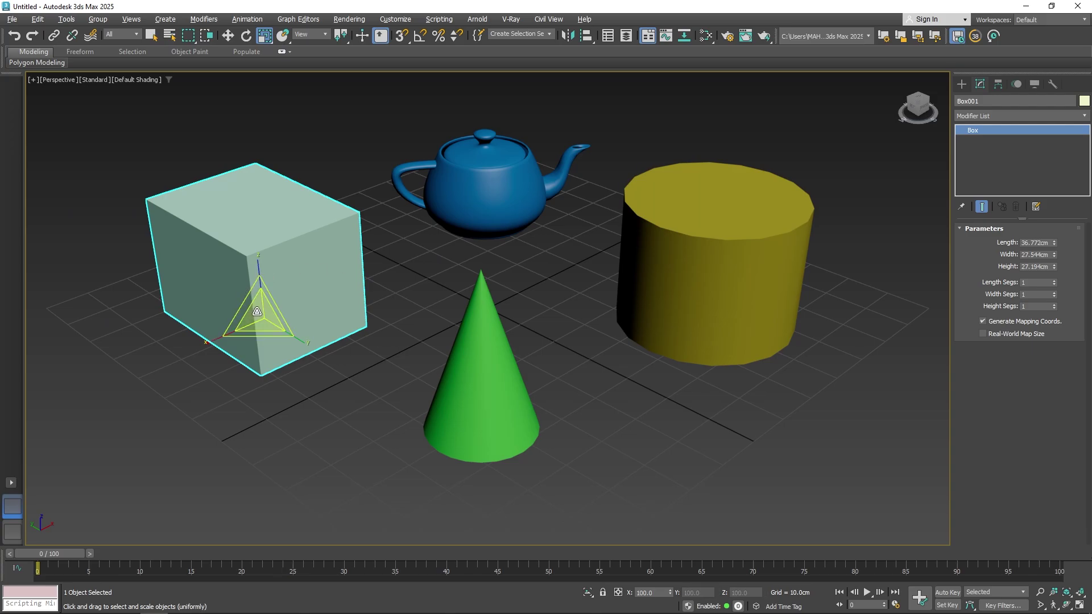
Step: Try to scale the box uniformly down to about 84 percent and clear the selection
drag(261, 319, 333, 313)
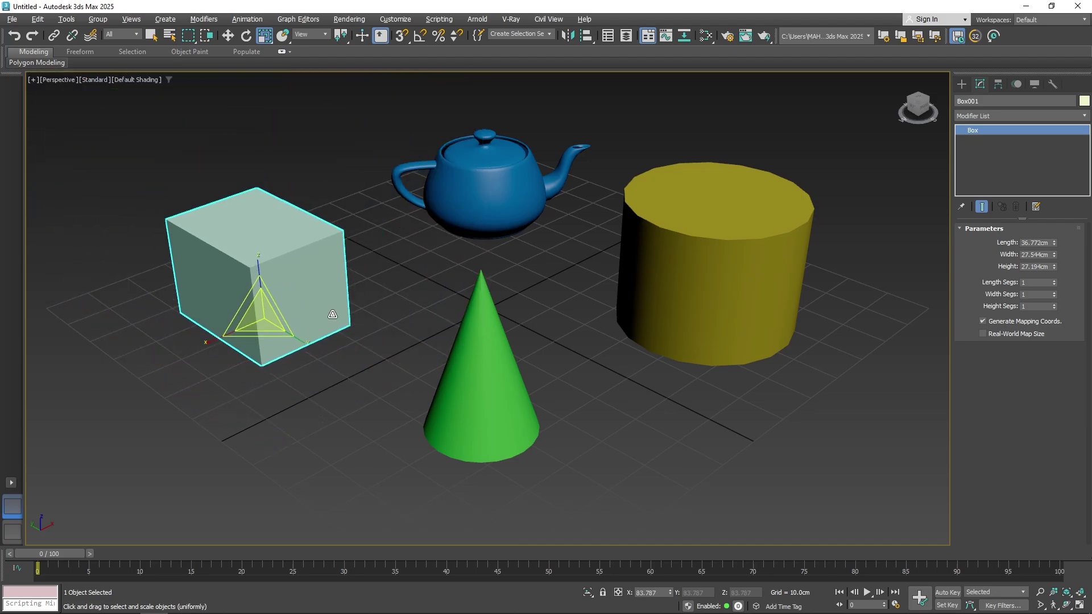
right_click(256, 253)
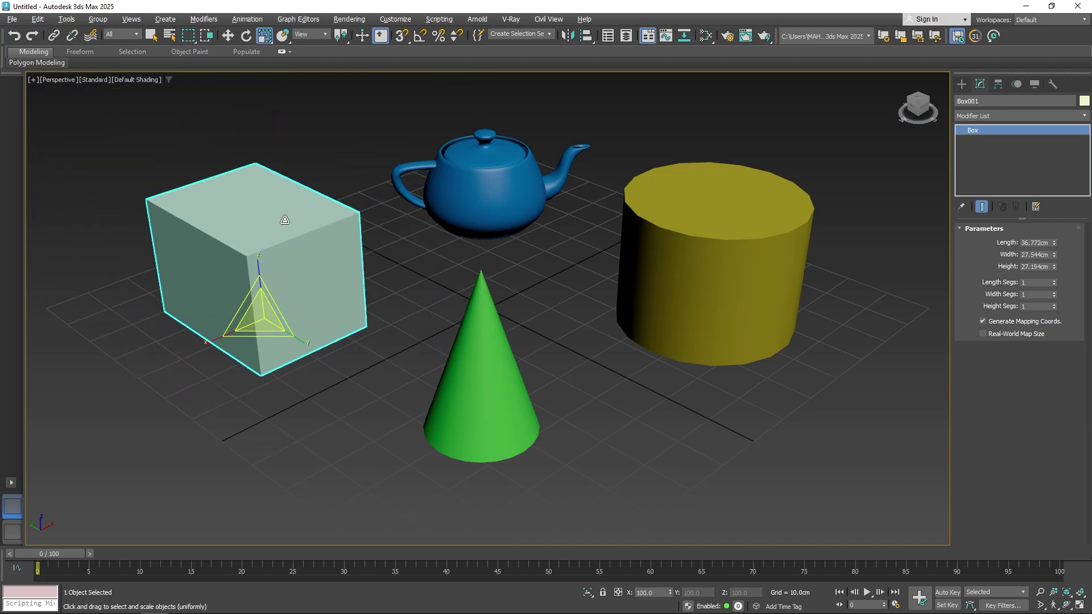
click(256, 423)
click(250, 267)
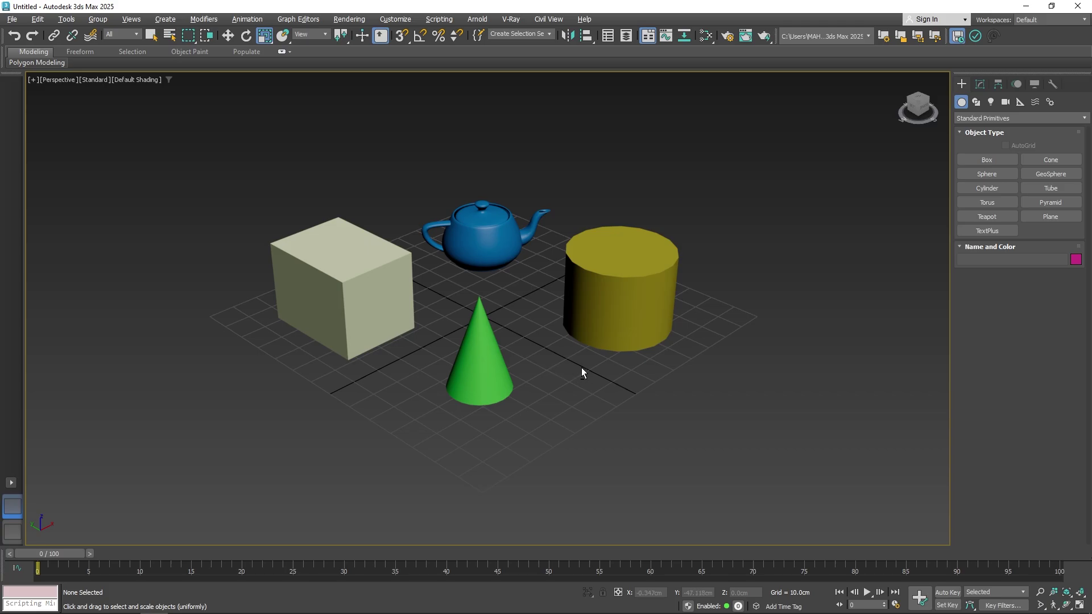
Step: Orbit the Perspective view to look at the four objects from a more frontal angle and pan them toward the centre
alt+middle_drag(580, 370, 629, 279)
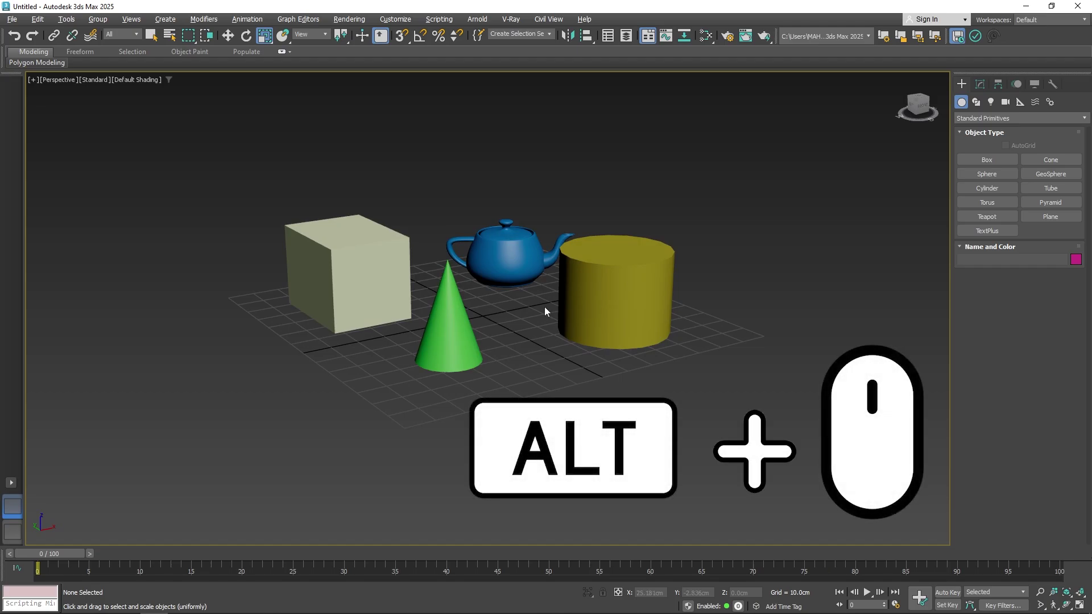
alt+middle_drag(544, 311, 507, 306)
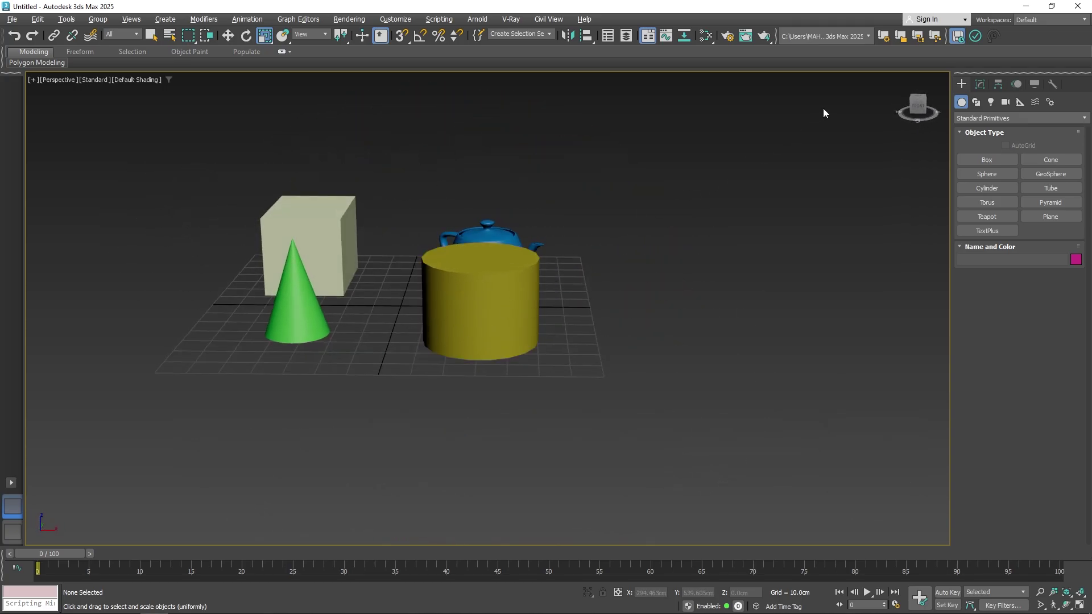
mouse_move(824, 112)
alt+middle_down()
mouse_move(782, 124)
mouse_move(658, 118)
mouse_move(638, 91)
mouse_move(772, 113)
mouse_move(768, 103)
mouse_move(785, 122)
mouse_move(841, 103)
mouse_move(886, 105)
mouse_move(822, 118)
alt+middle_up()
middle_drag(311, 388, 390, 362)
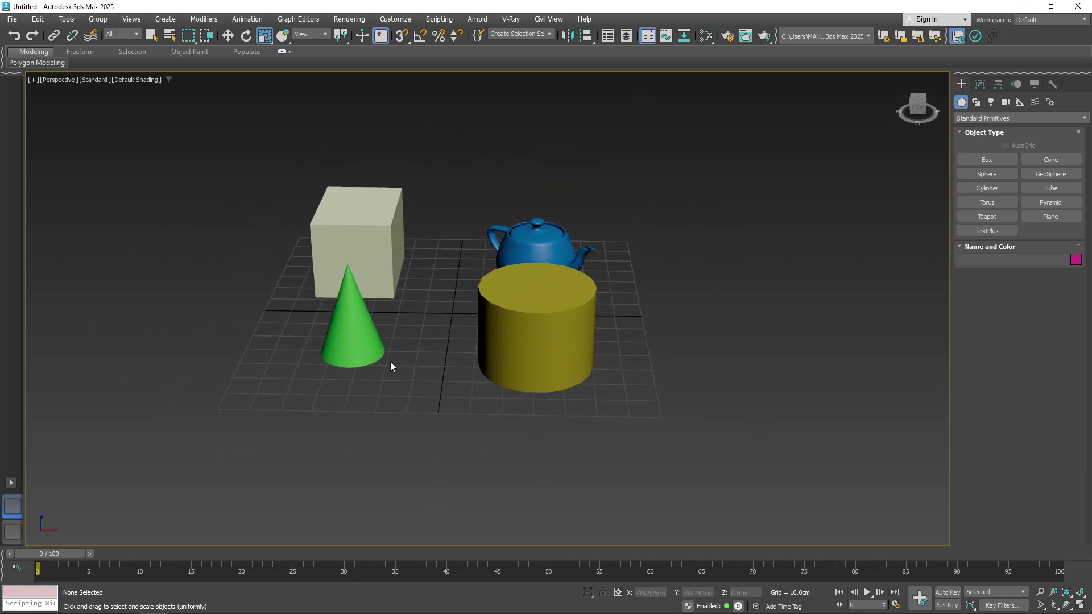
Step: Zoom in and out repeatedly on the grid and the four objects in the Perspective viewport
scroll(420, 321, up, 6)
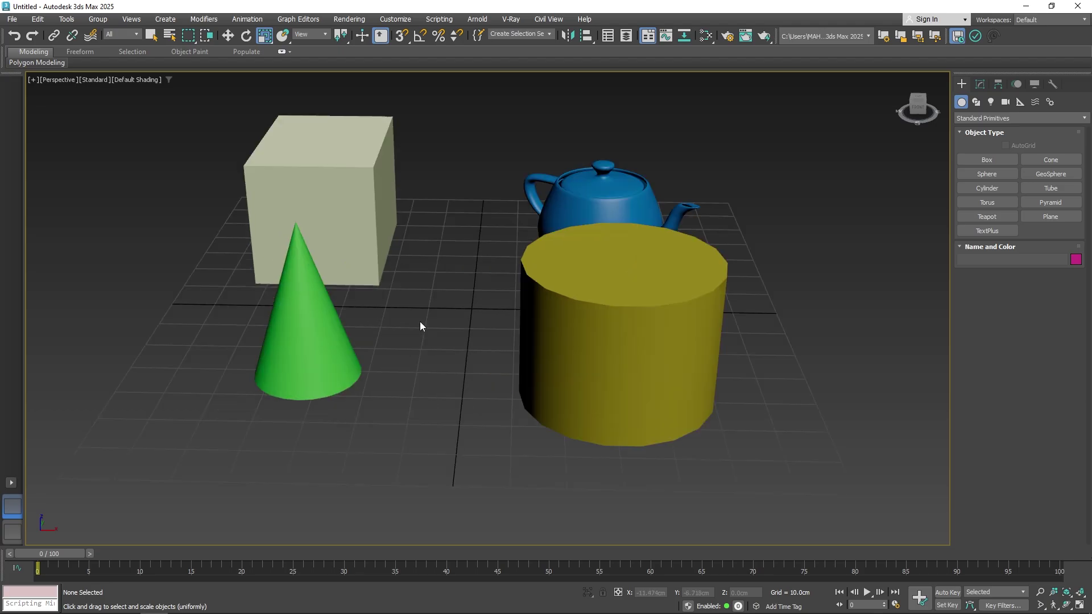
scroll(420, 322, down, 8)
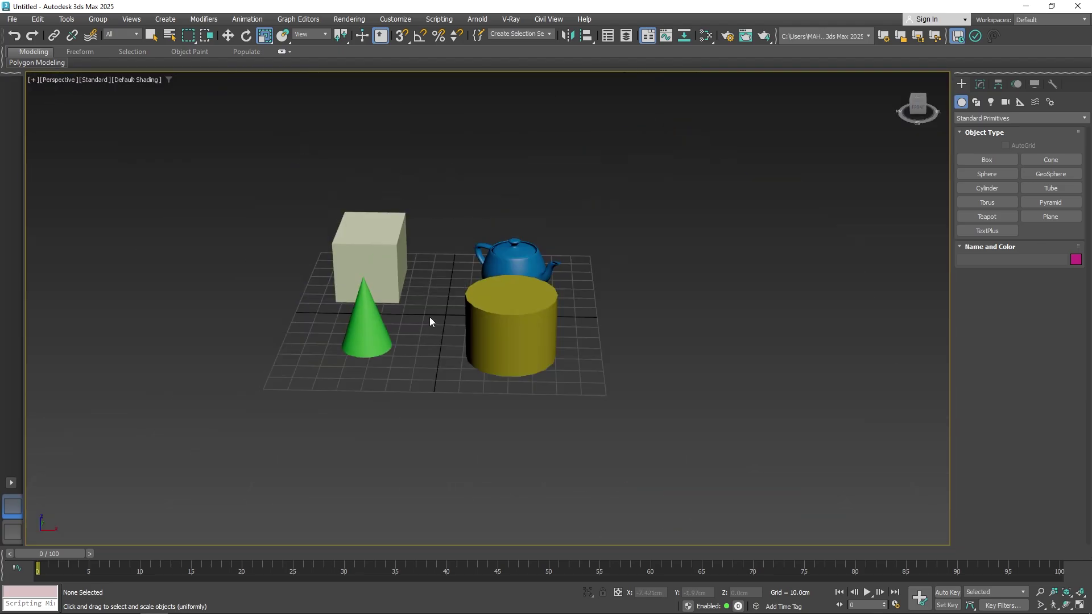
scroll(431, 315, up, 5)
scroll(438, 310, down, 5)
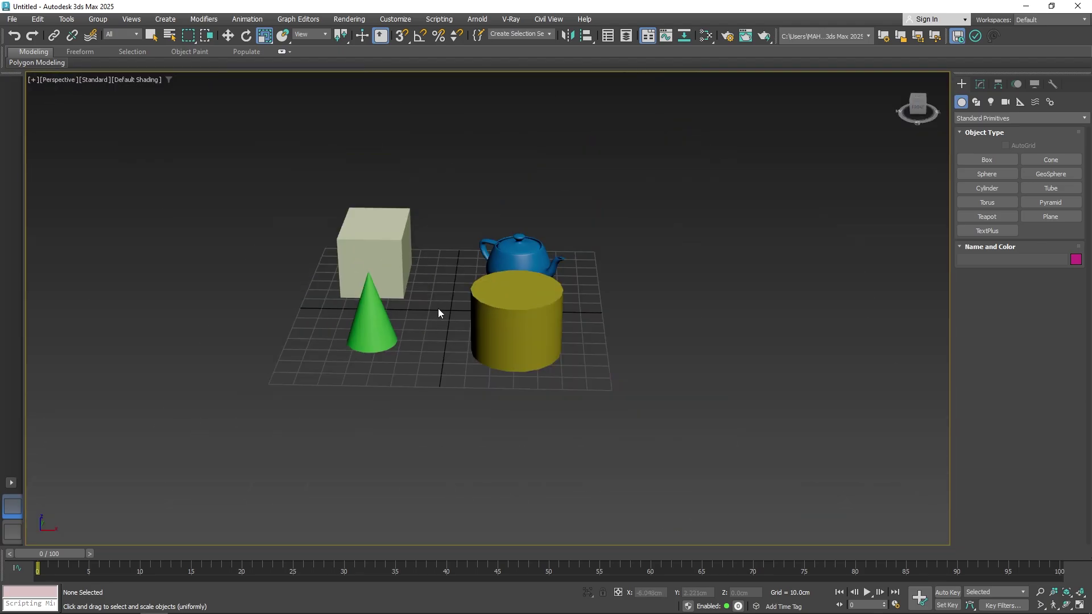
scroll(438, 309, up, 3)
scroll(438, 308, down, 3)
scroll(459, 310, up, 8)
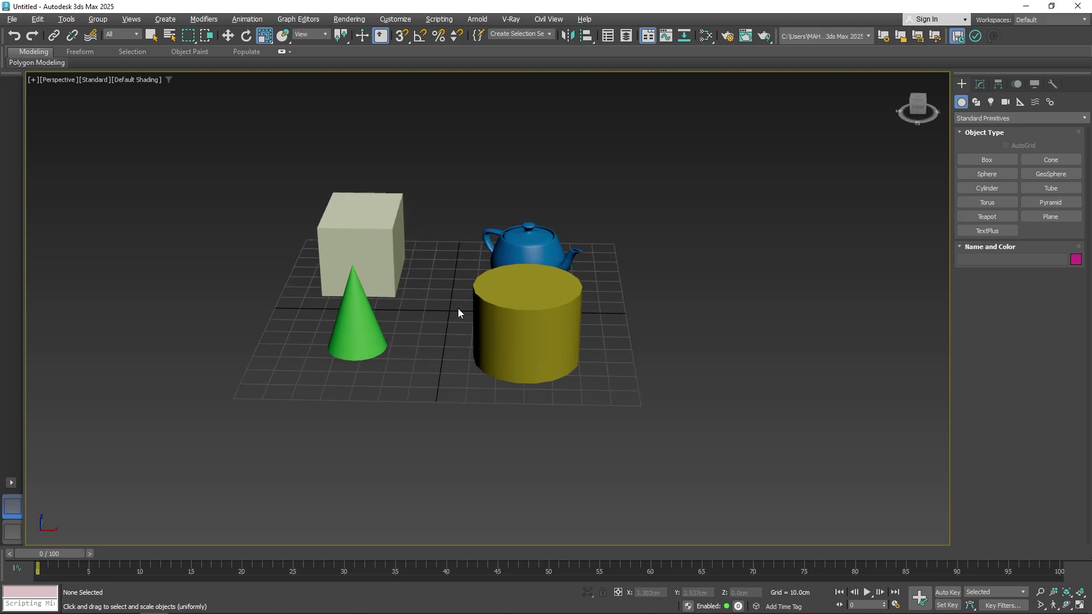
scroll(459, 310, up, 3)
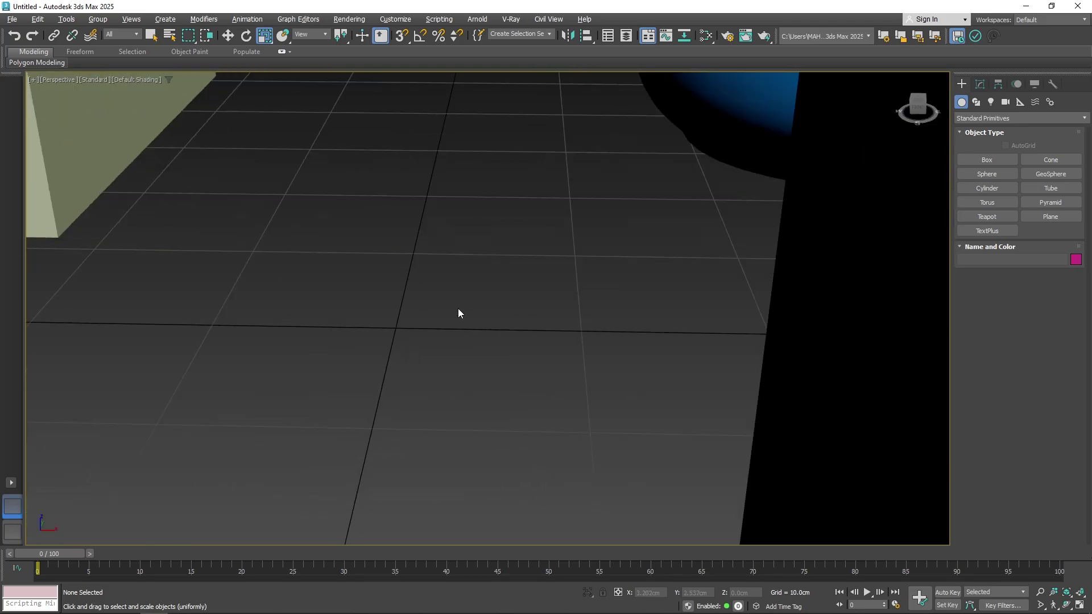
scroll(459, 310, down, 12)
scroll(458, 310, up, 5)
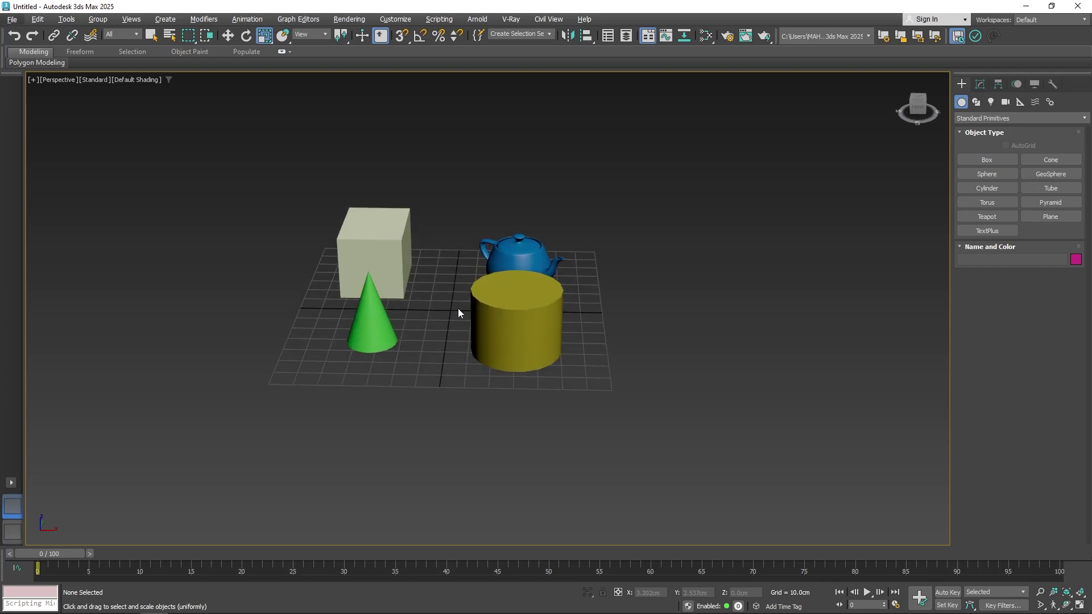
scroll(459, 308, up, 8)
scroll(459, 309, down, 8)
scroll(459, 313, down, 10)
scroll(458, 313, up, 10)
scroll(458, 310, down, 3)
scroll(459, 310, up, 8)
scroll(458, 310, down, 6)
Step: Pan the scene around the Perspective viewport and back to its centre, and briefly select the cylinder
middle_drag(458, 309, 690, 240)
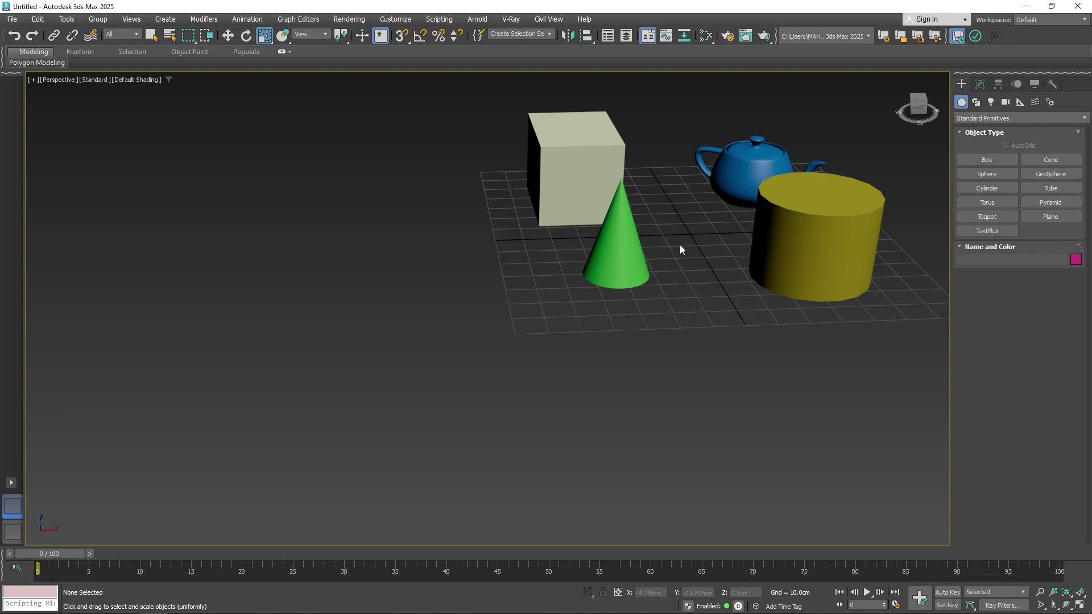
middle_drag(571, 205, 550, 278)
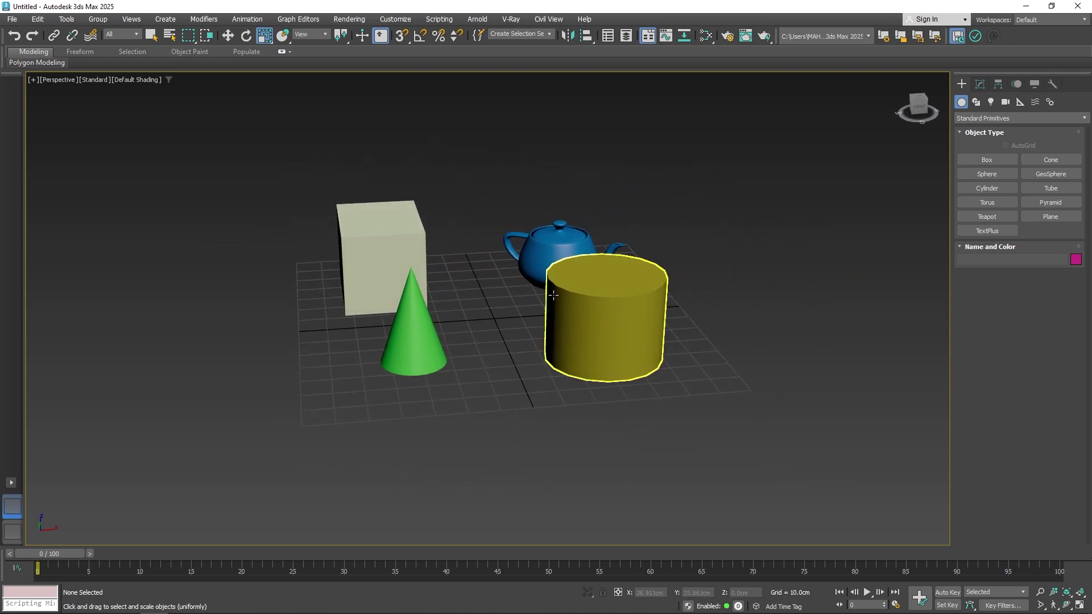
click(550, 279)
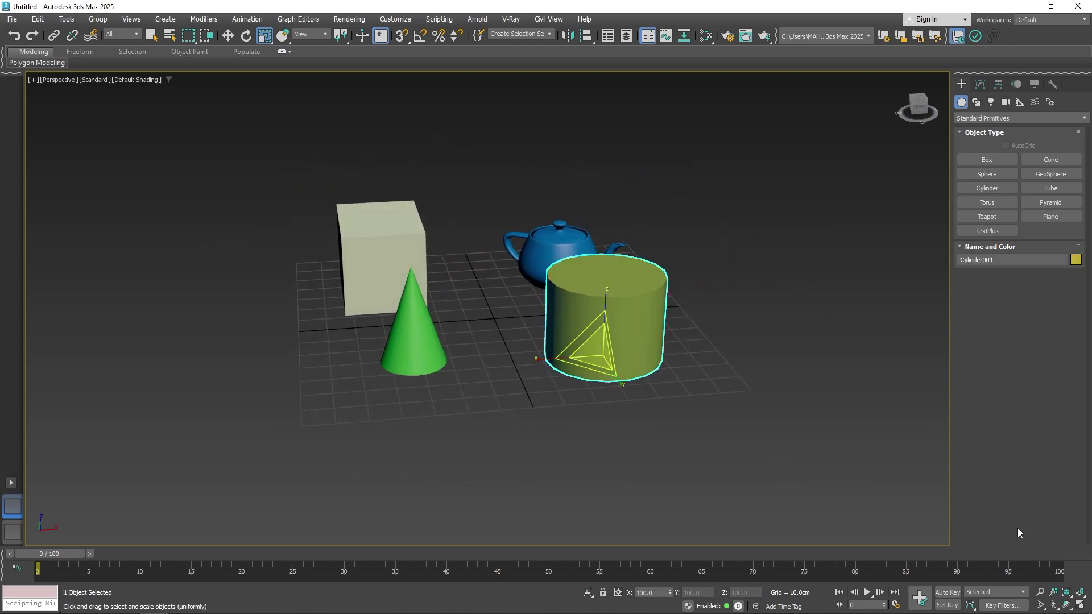
click(730, 243)
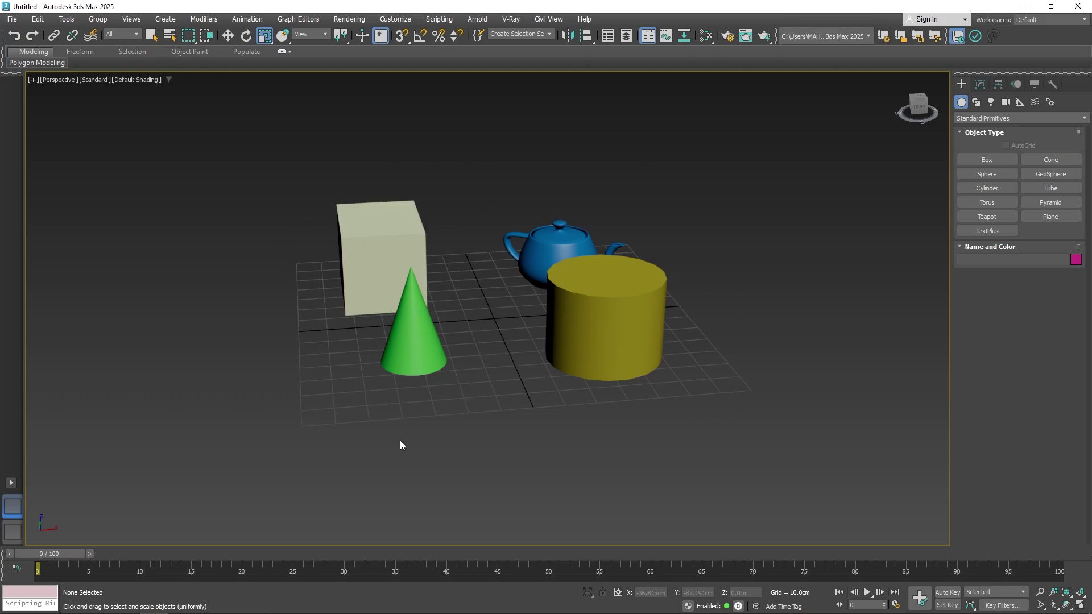
alt+middle_drag(529, 220, 1024, 68)
key(w)
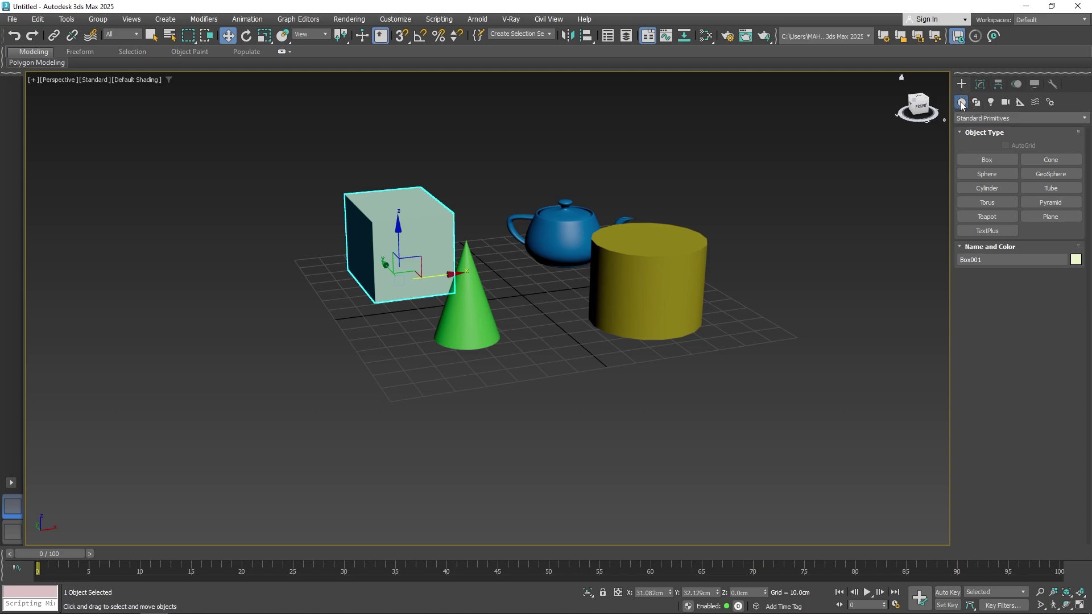
middle_drag(690, 259, 671, 296)
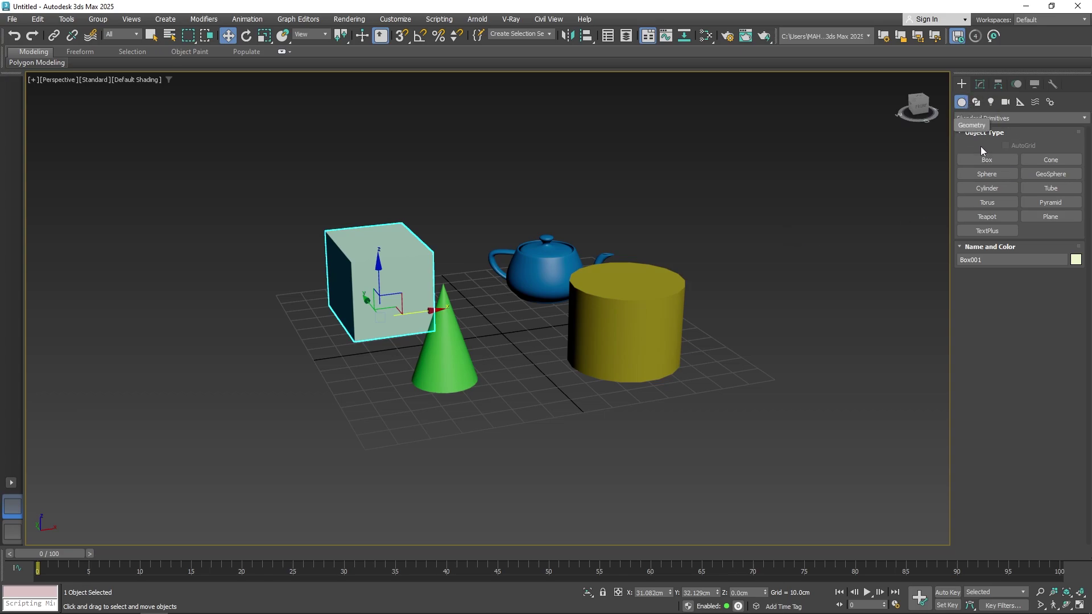
click(990, 163)
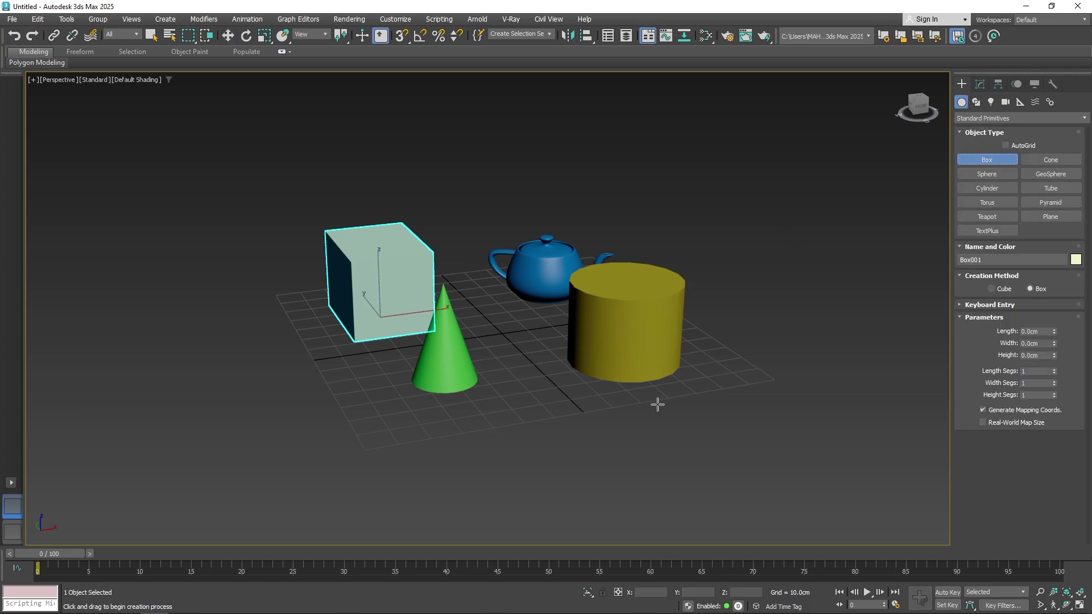
click(923, 106)
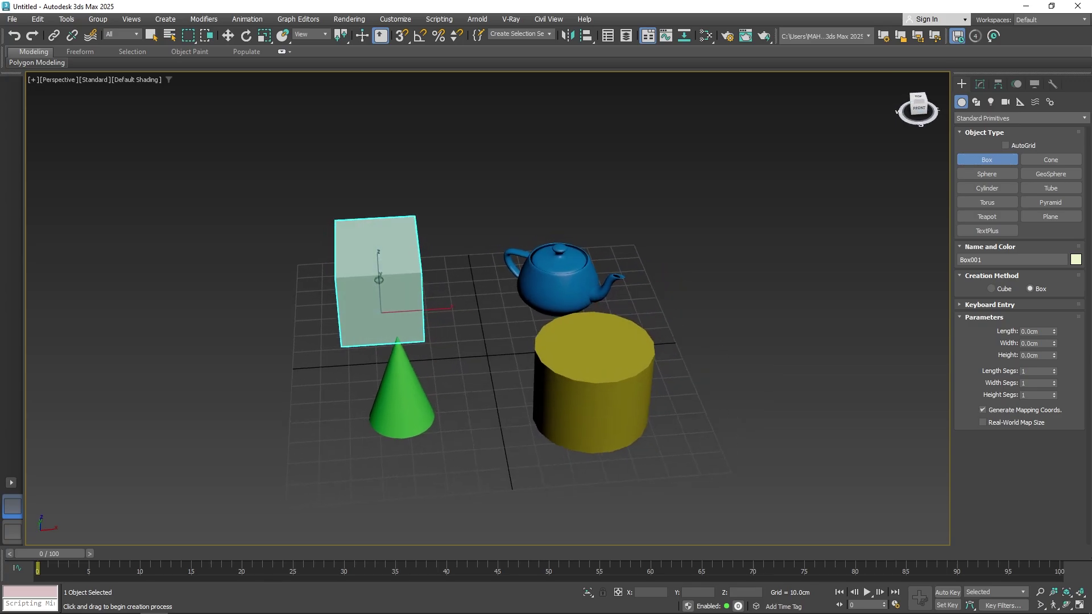
Step: Create an open straight stair beside the grid, about 45 cm long, 51 cm wide and 77 cm in overall rise
click(975, 118)
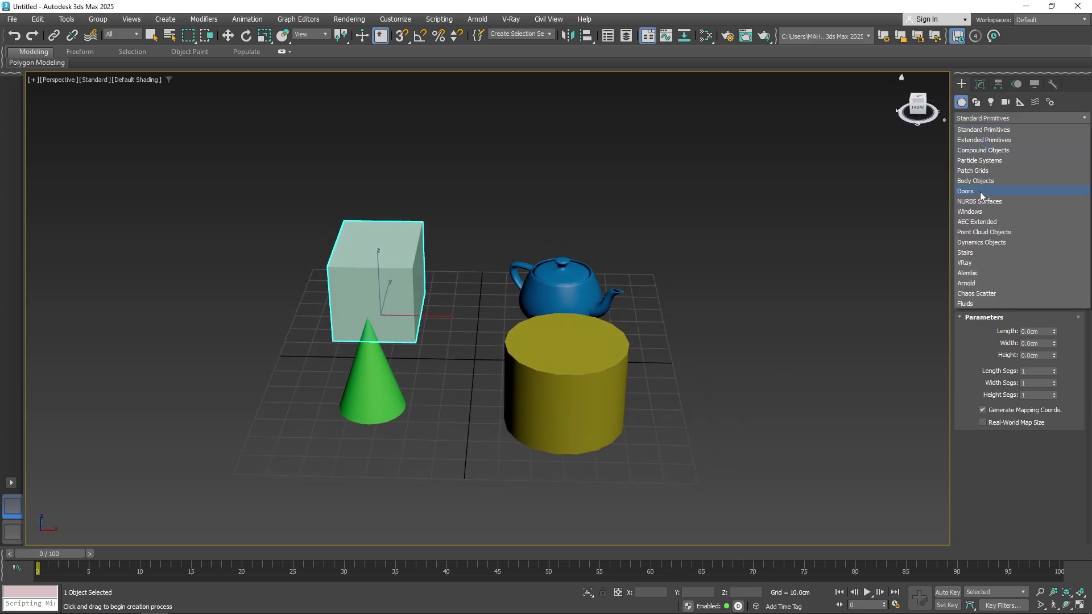
click(985, 252)
click(988, 160)
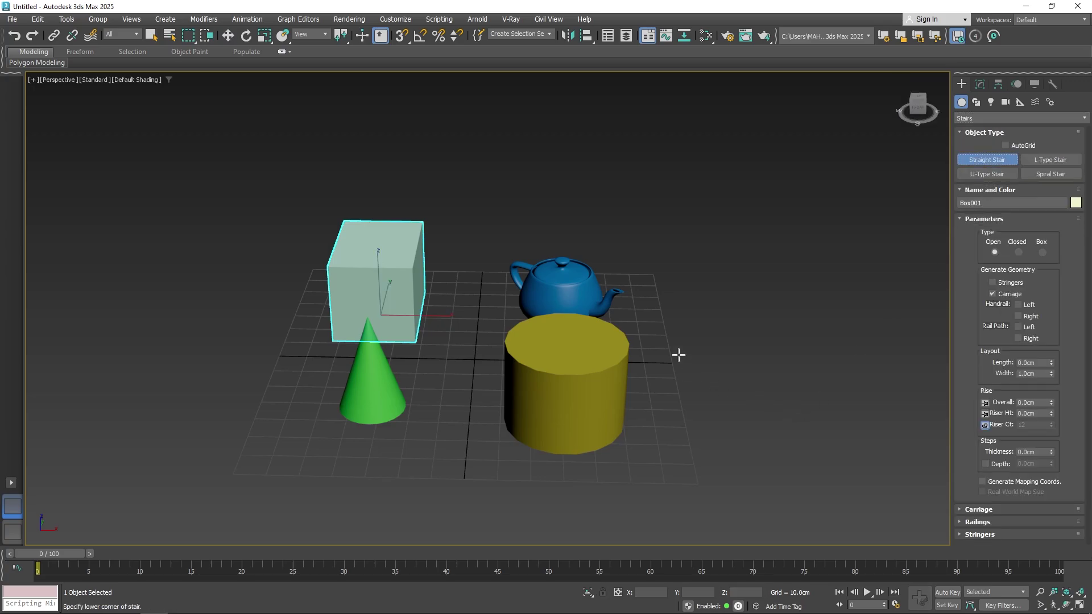
drag(681, 356, 811, 361)
click(817, 287)
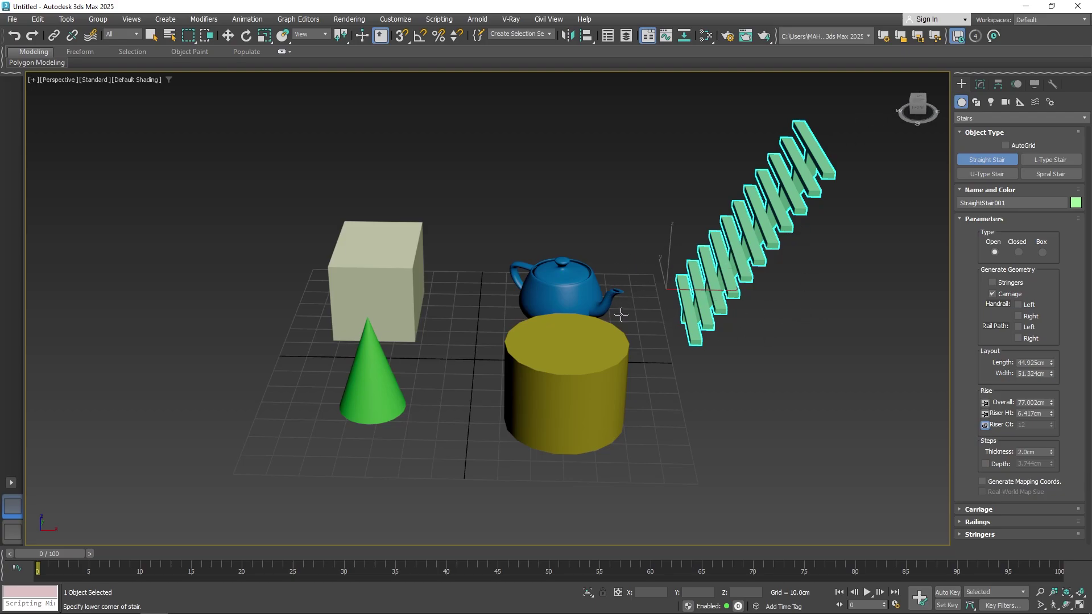
click(995, 118)
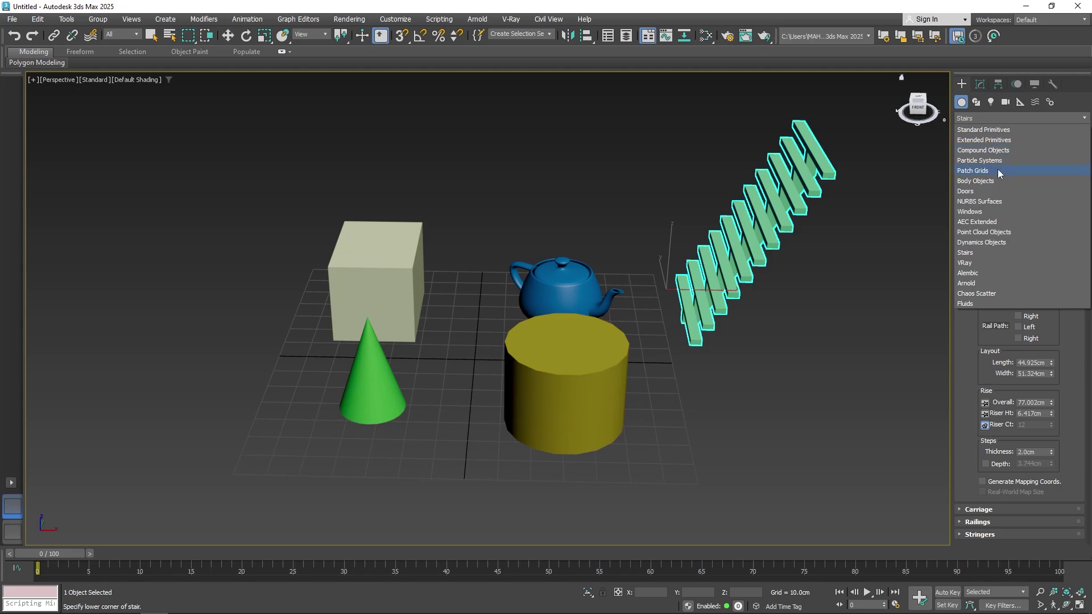
click(1010, 129)
click(984, 161)
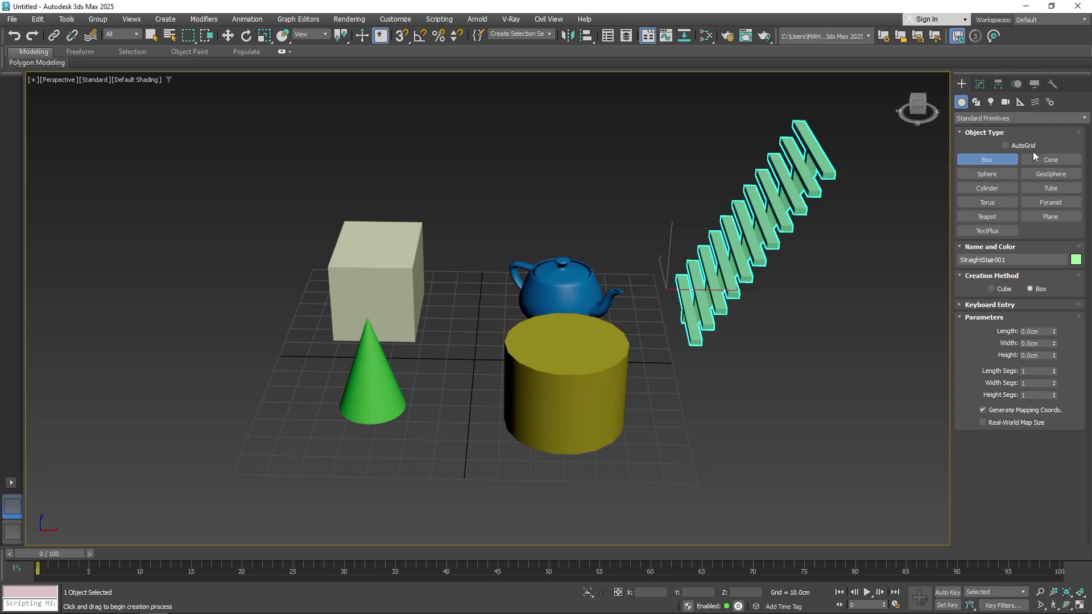
Step: Draw a closed four-sided spline about 35 cm wide with the Line tool, beside the cylinder and in front of the stair
click(977, 103)
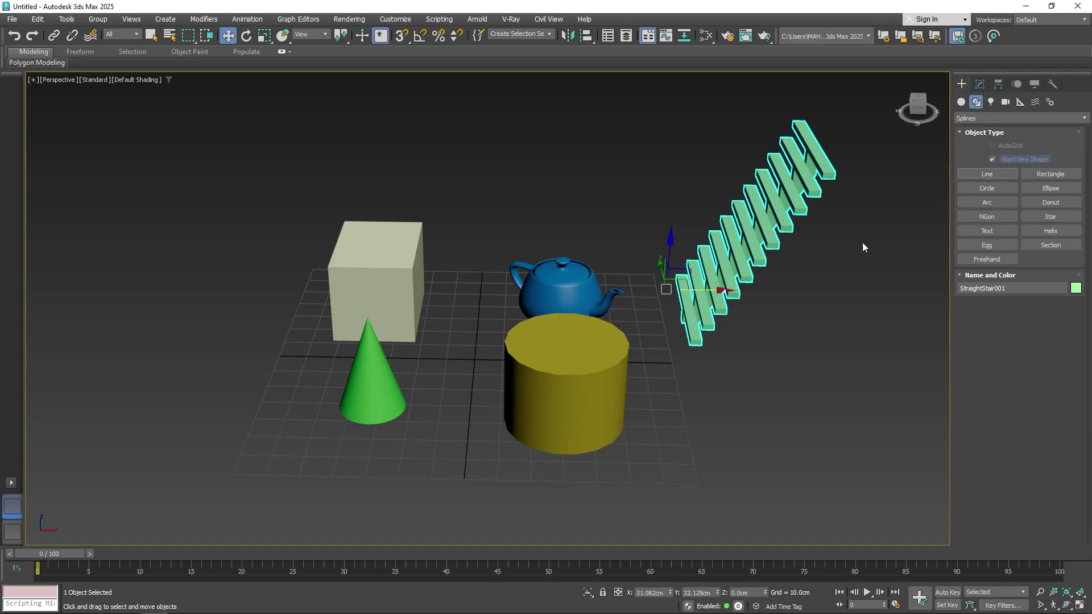
middle_drag(618, 270, 631, 278)
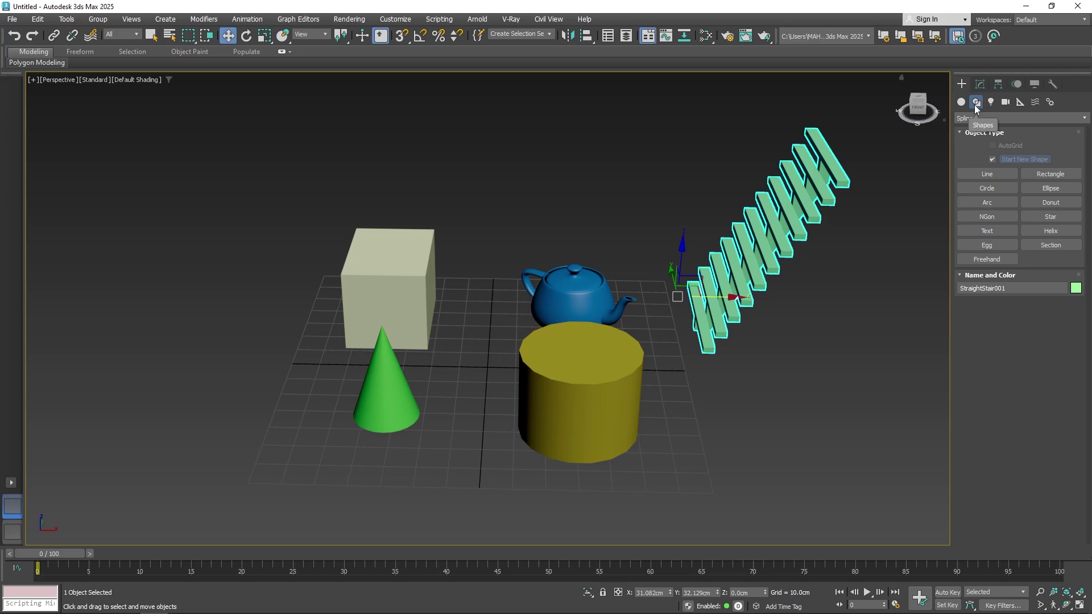
click(978, 172)
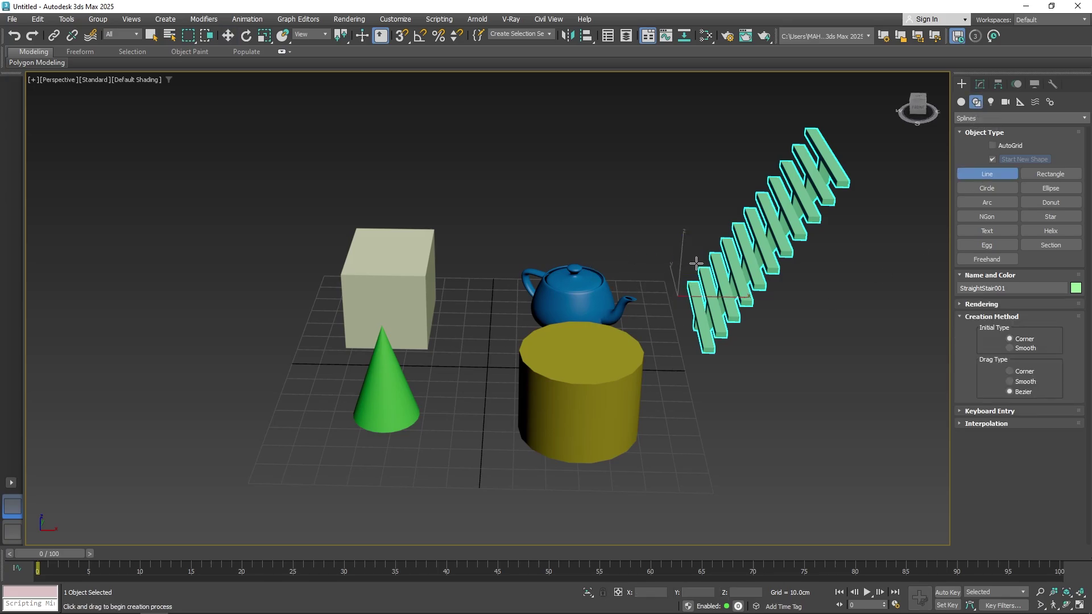
drag(933, 98, 933, 112)
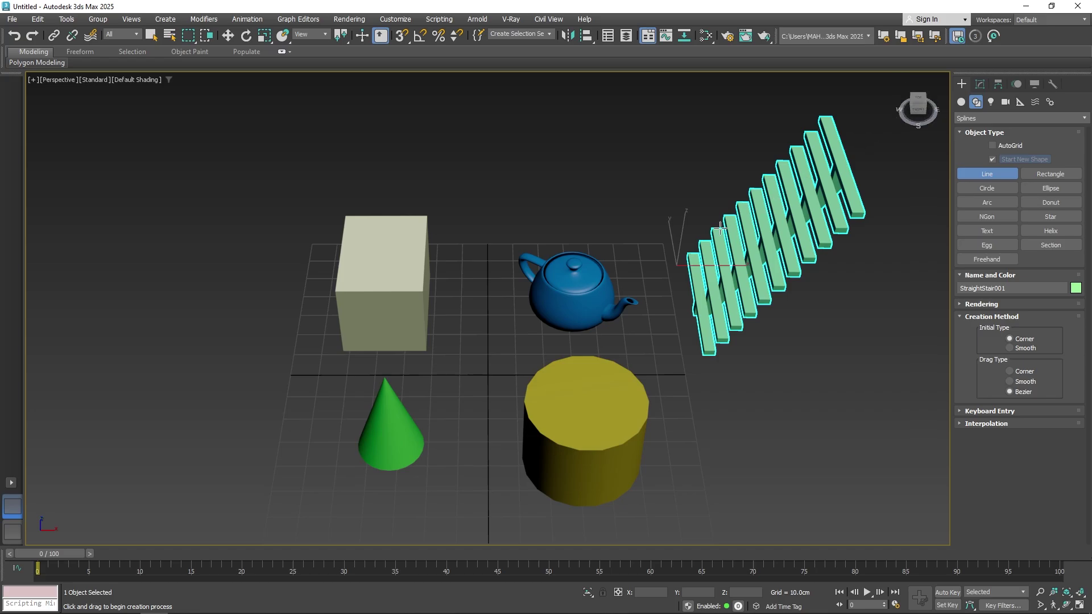
click(852, 369)
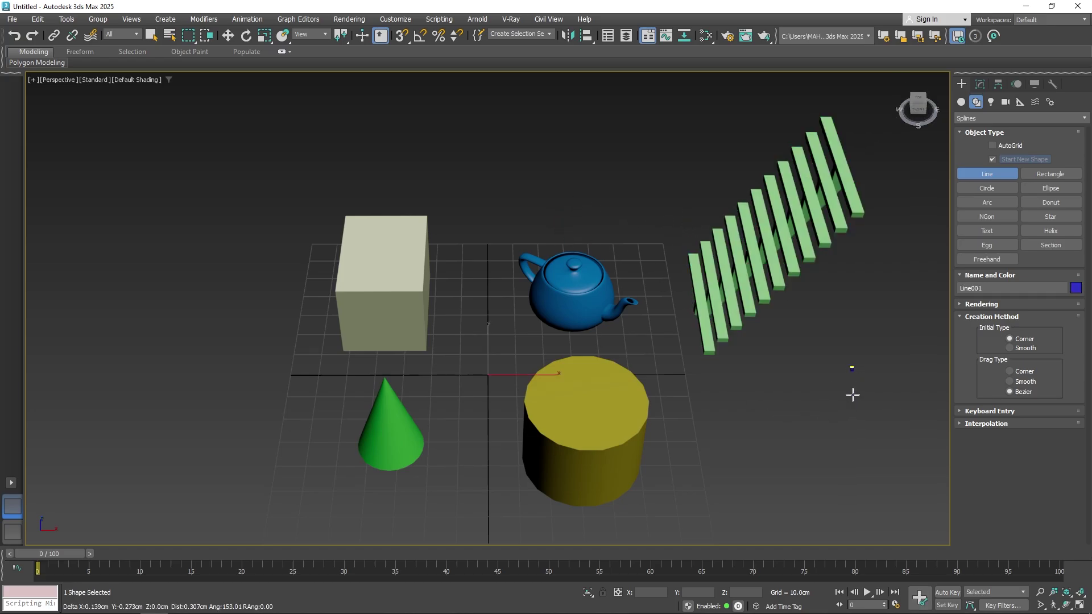
click(871, 476)
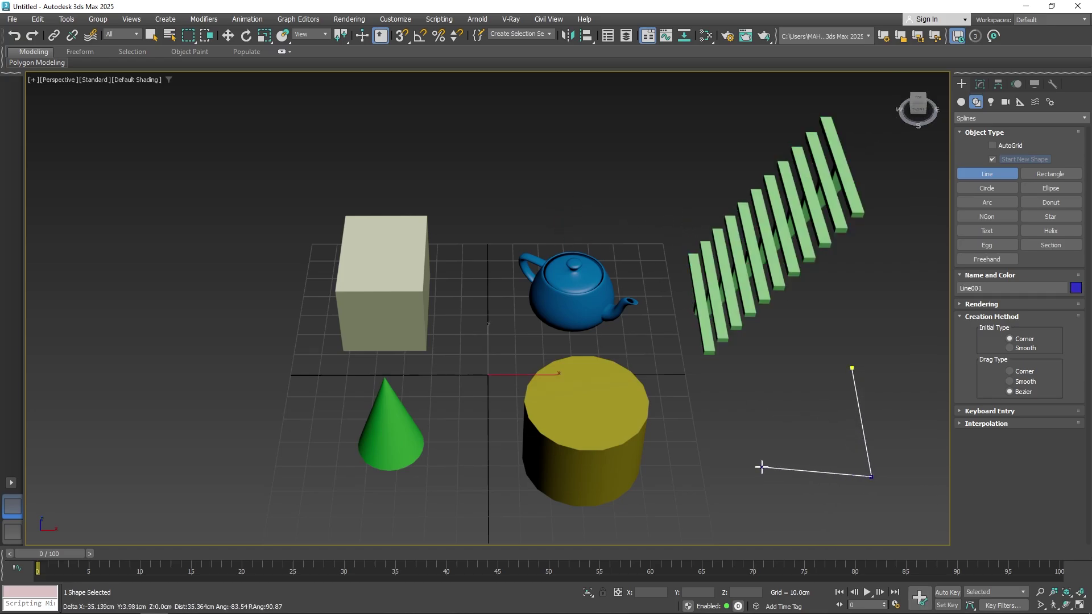
click(757, 368)
click(852, 368)
click(517, 316)
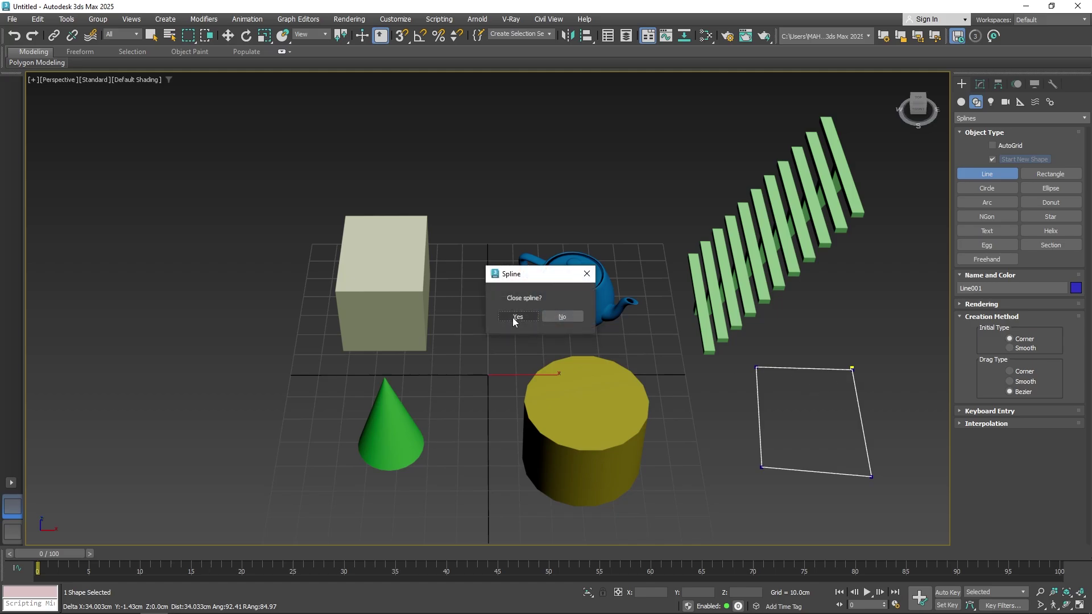
Step: Leave the Line tool and practise selecting and deselecting the closed four-sided spline by its edges
middle_drag(868, 425, 752, 362)
key(w)
click(746, 358)
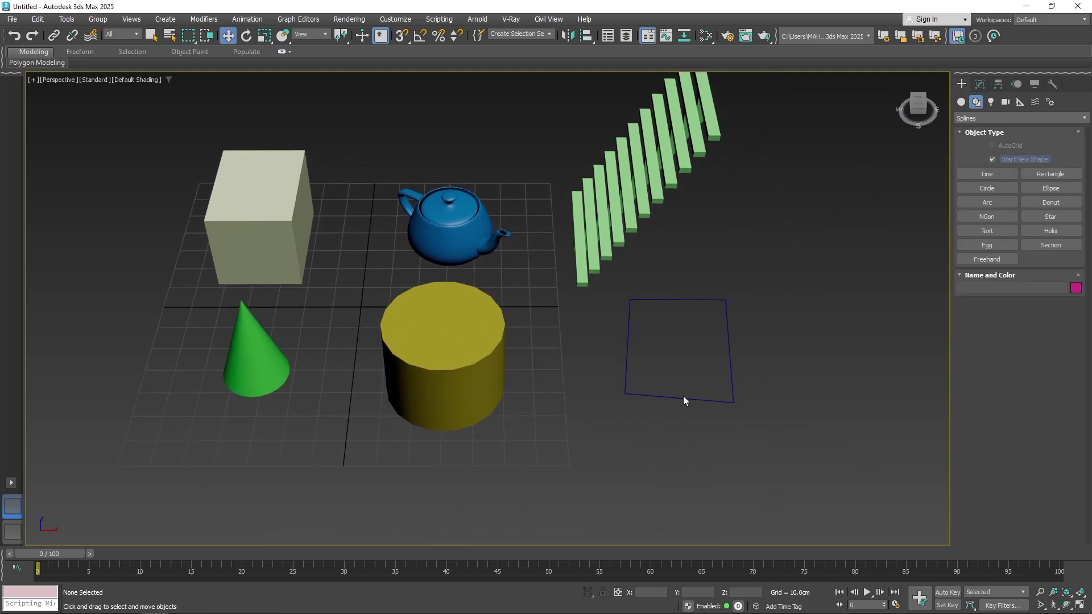
click(729, 323)
click(788, 326)
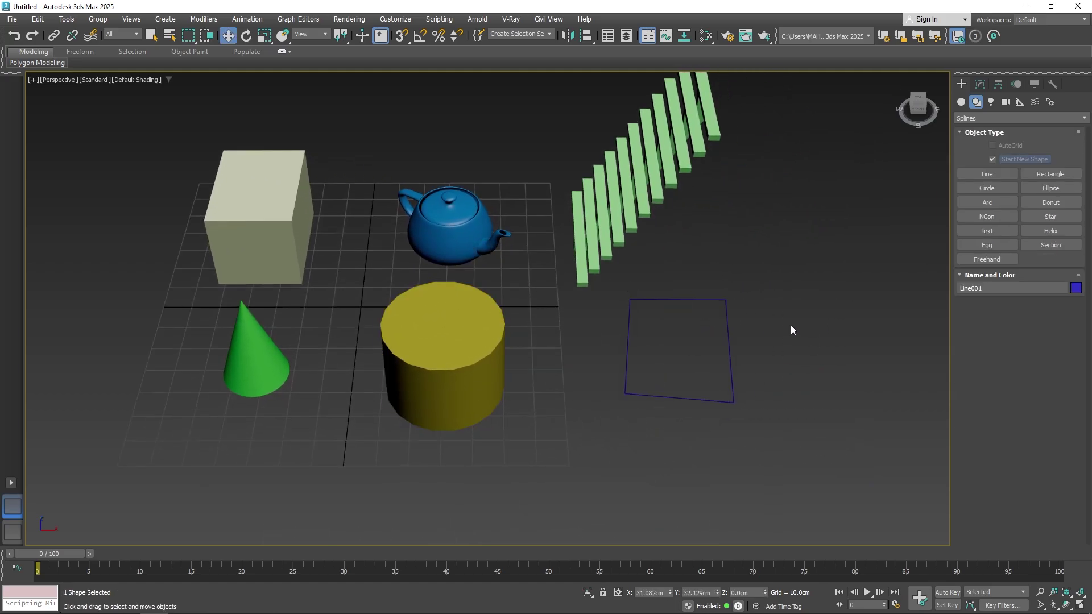
click(685, 398)
click(671, 424)
click(667, 395)
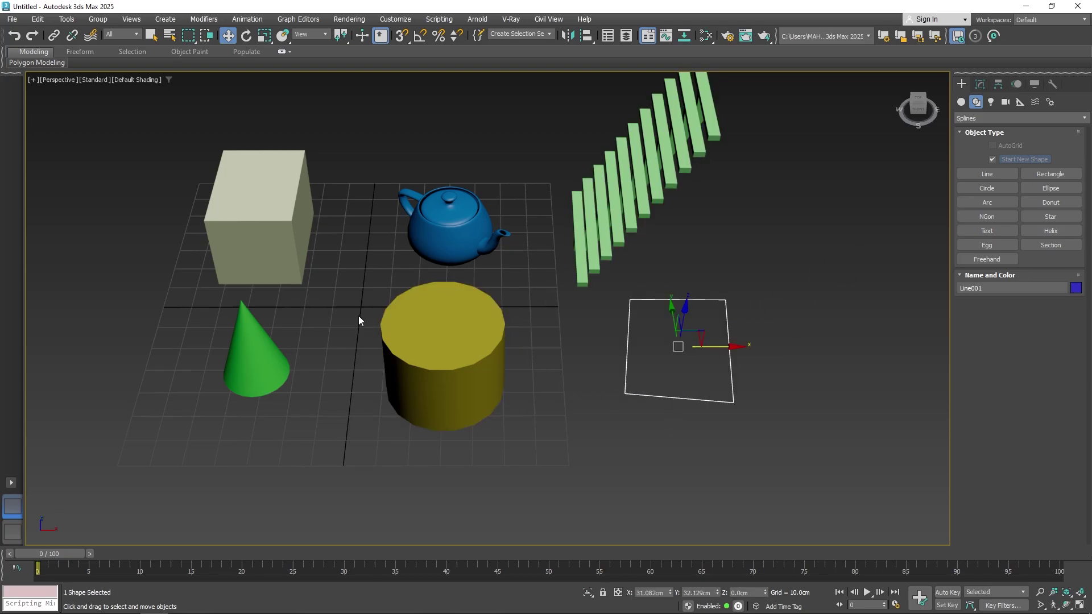
Step: Draw a straight two-point line between the stair and the closed spline, discard a second started line and clear the selection
click(987, 174)
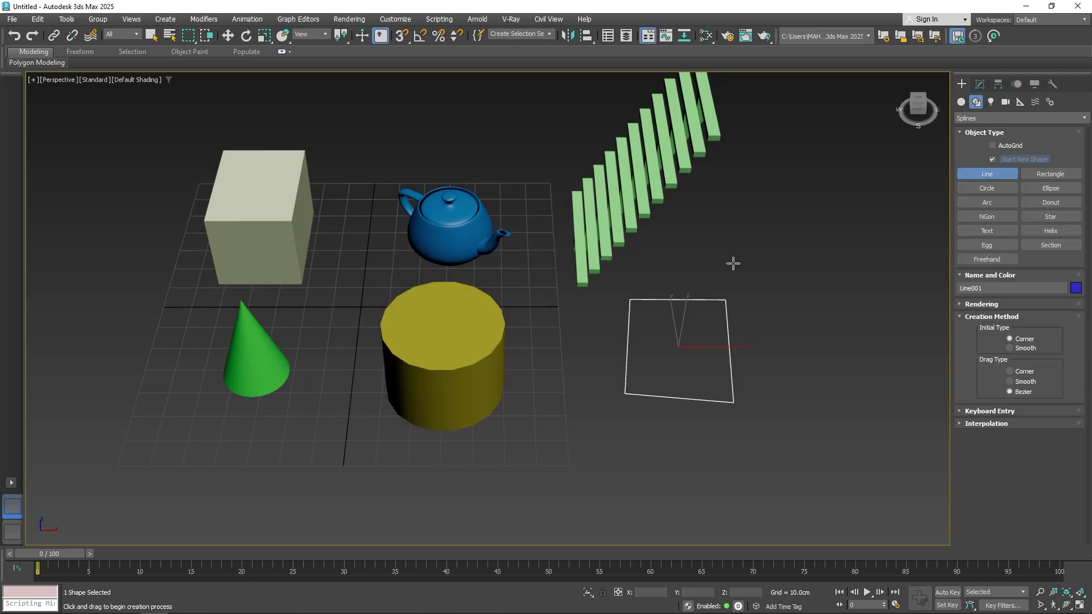
click(711, 263)
click(862, 268)
right_click(861, 267)
click(755, 398)
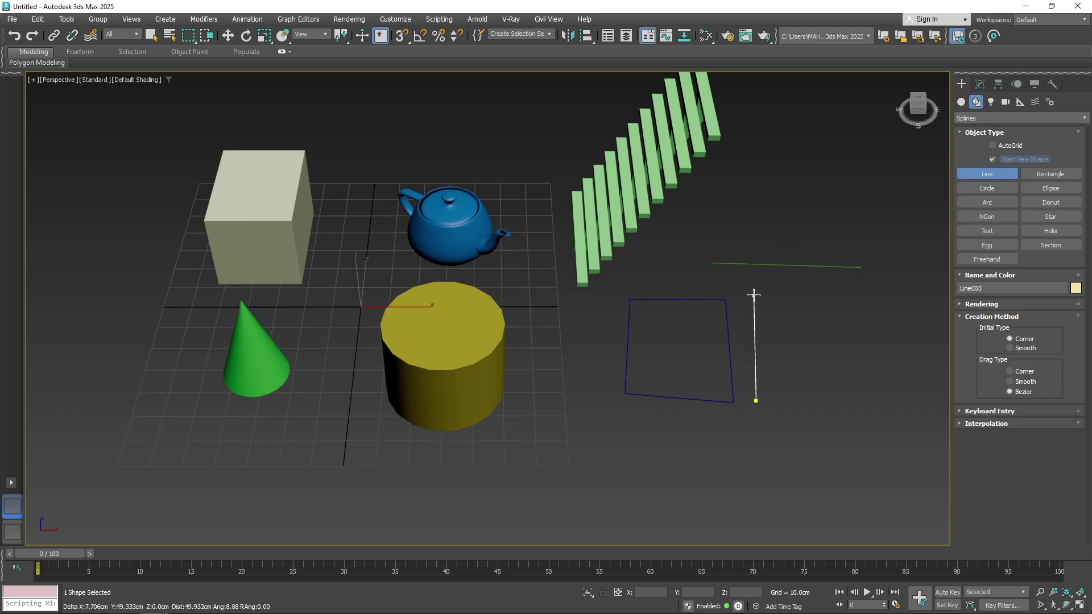
right_click(742, 371)
click(852, 183)
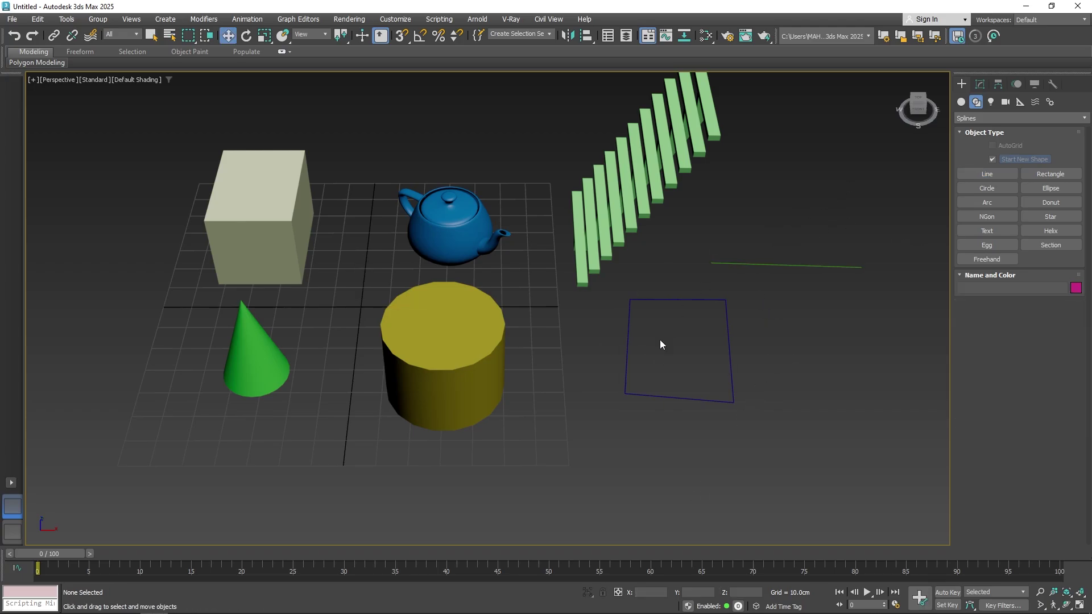
scroll(596, 213, down, 6)
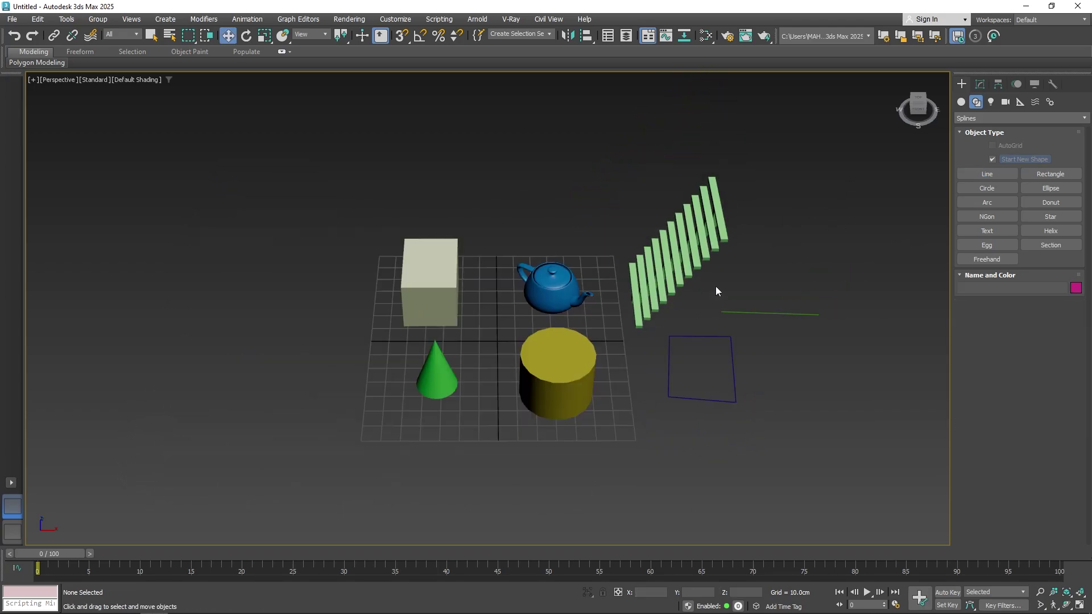
drag(699, 470, 698, 469)
click(839, 306)
drag(743, 388, 722, 401)
click(654, 392)
Step: Draw an open S-shaped line with four points and smooth Bezier curves across the empty area in front of the grid
click(992, 174)
middle_drag(685, 170, 761, 327)
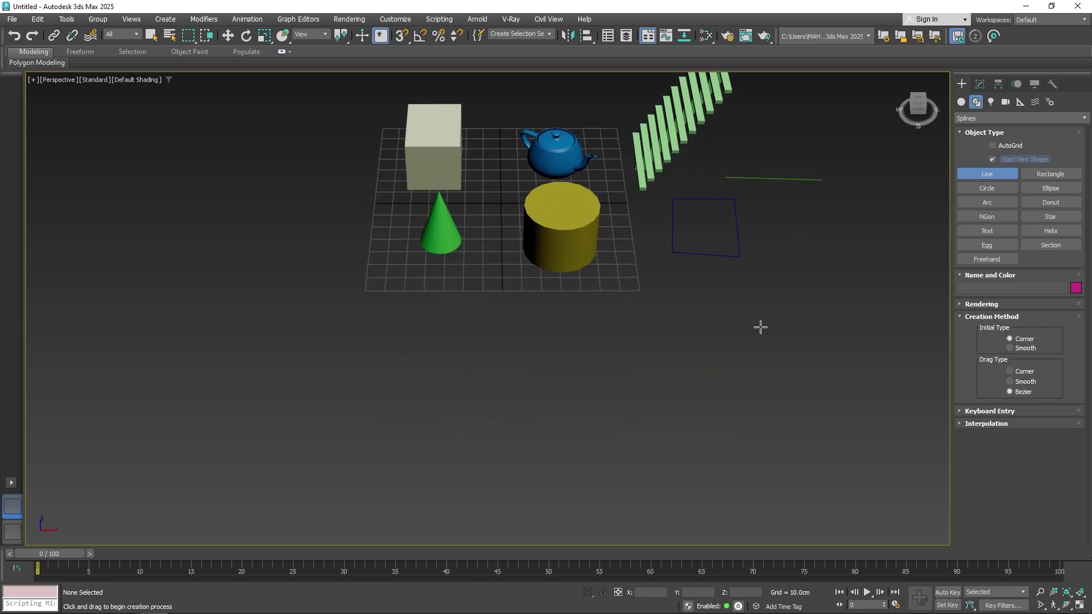
click(849, 330)
click(616, 466)
click(344, 323)
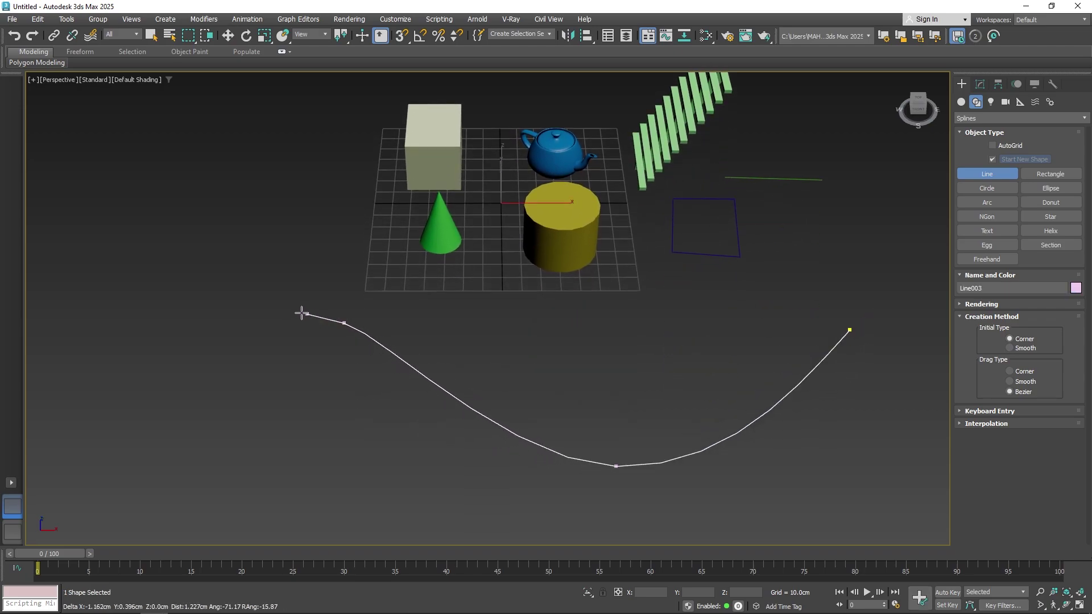
drag(302, 313, 231, 320)
click(286, 366)
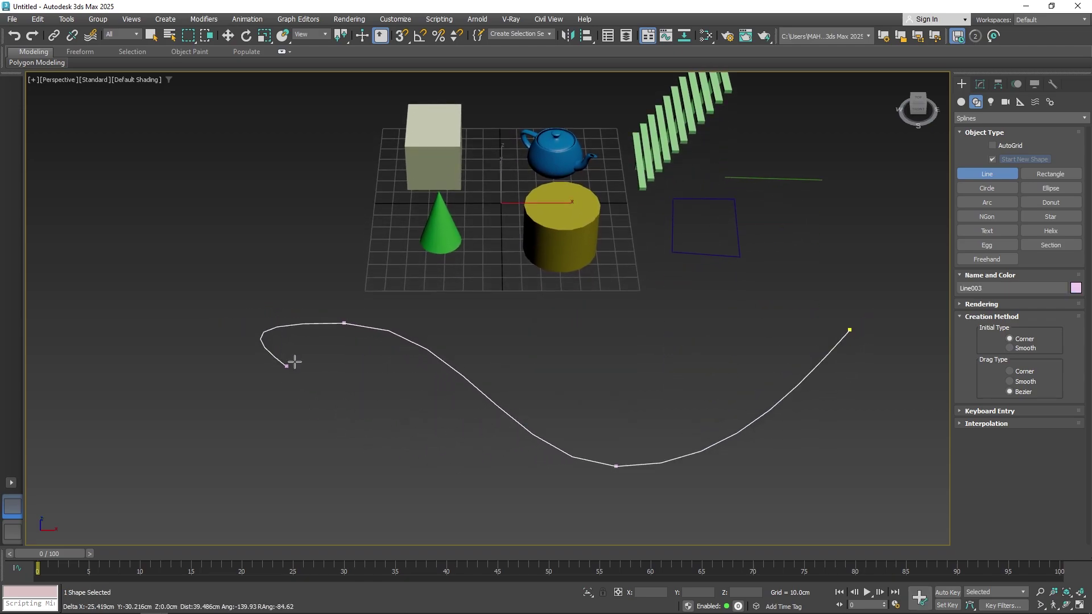
click(130, 407)
right_click(279, 439)
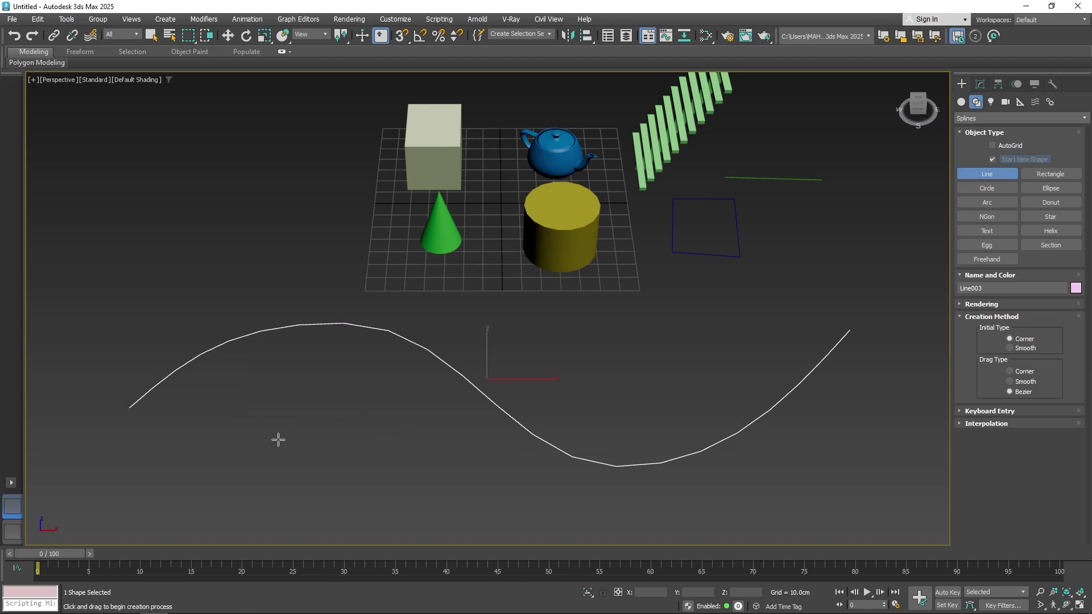
Step: Outline the S-shaped line freehand into a closed curved band and view it from an angle
click(980, 85)
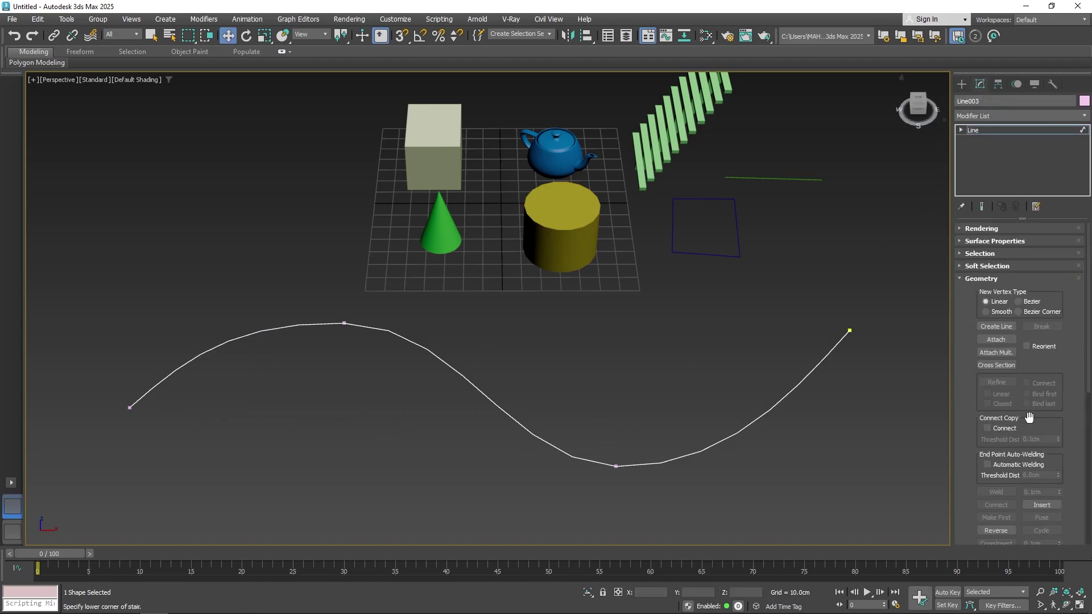
drag(1083, 439, 1051, 341)
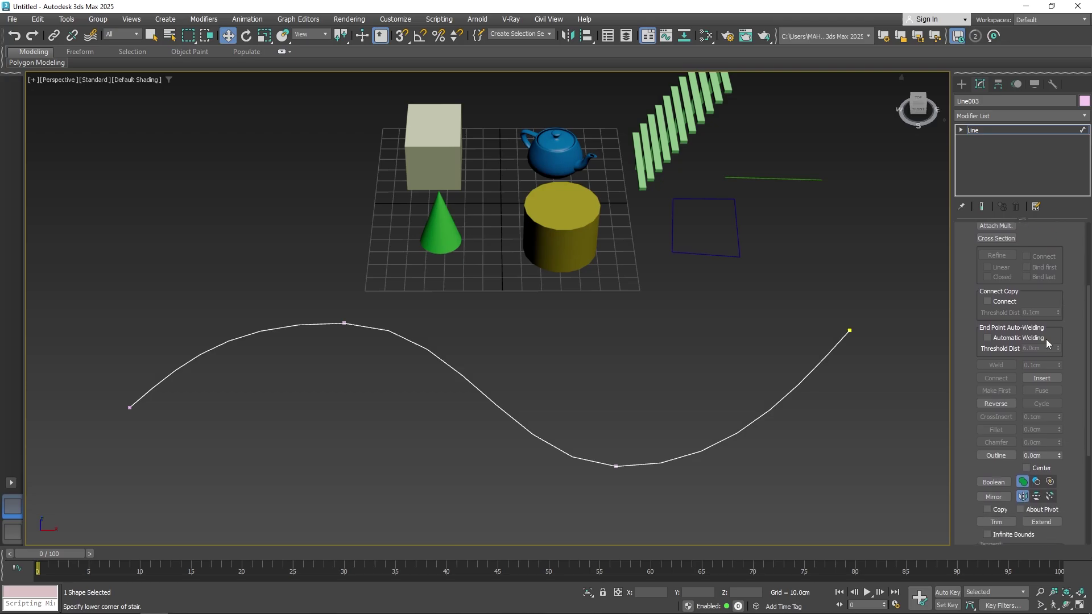
click(998, 455)
drag(544, 441, 503, 501)
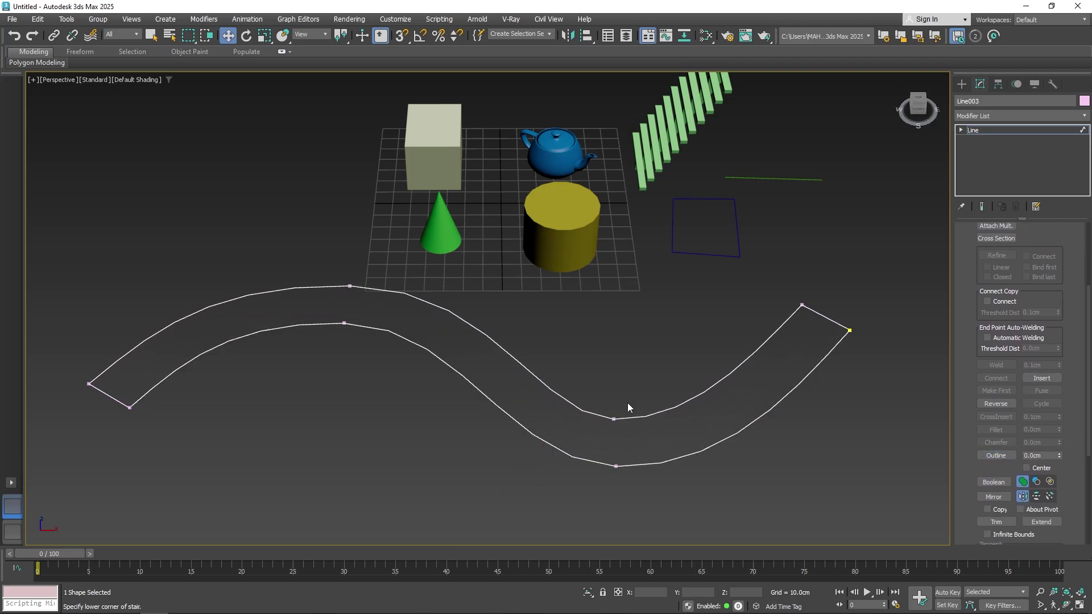
middle_drag(468, 446, 468, 422)
drag(926, 110, 790, 210)
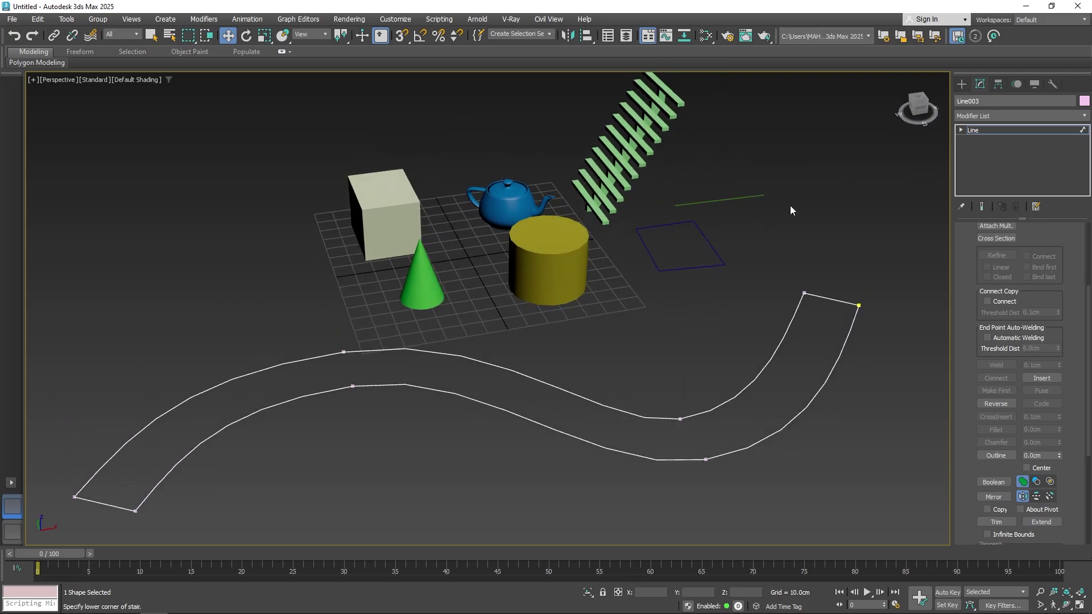
Step: Look through the lights and cameras creation categories and return to the standard geometry primitives
click(961, 84)
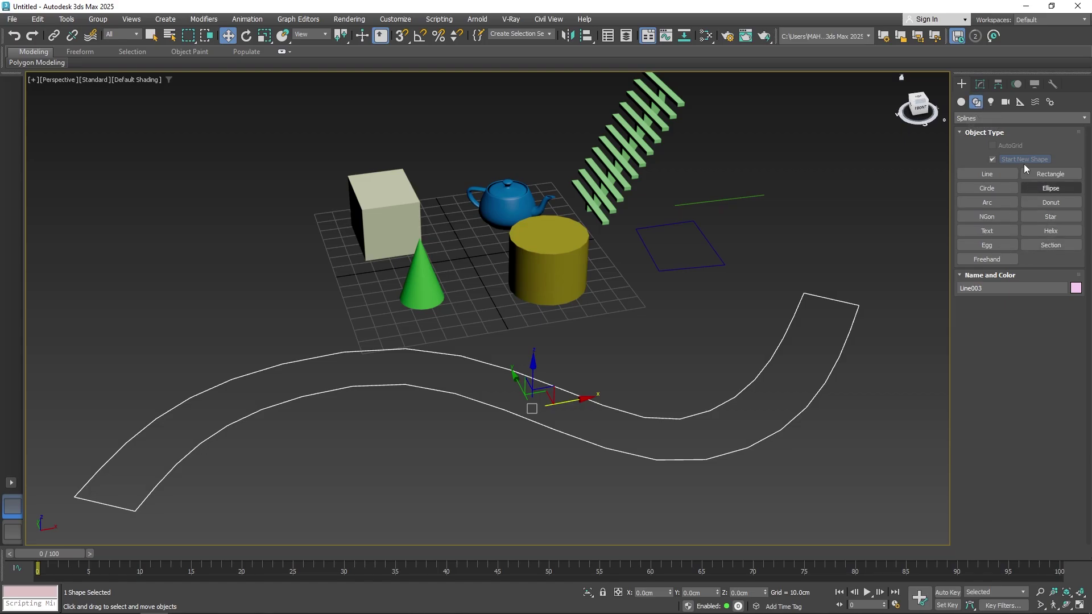
click(994, 103)
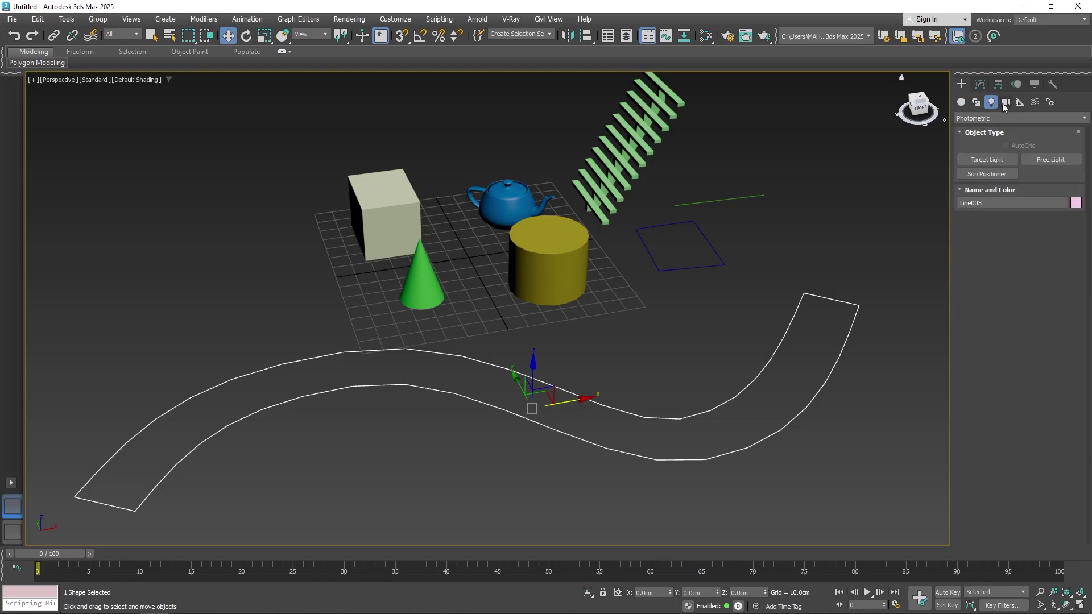
click(1004, 103)
click(976, 103)
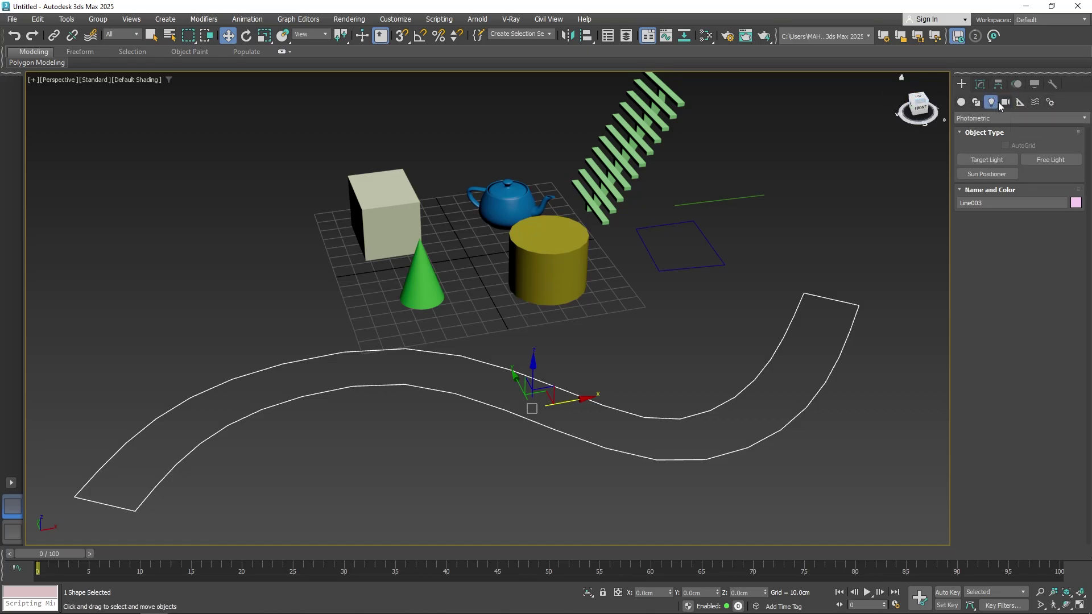
click(962, 102)
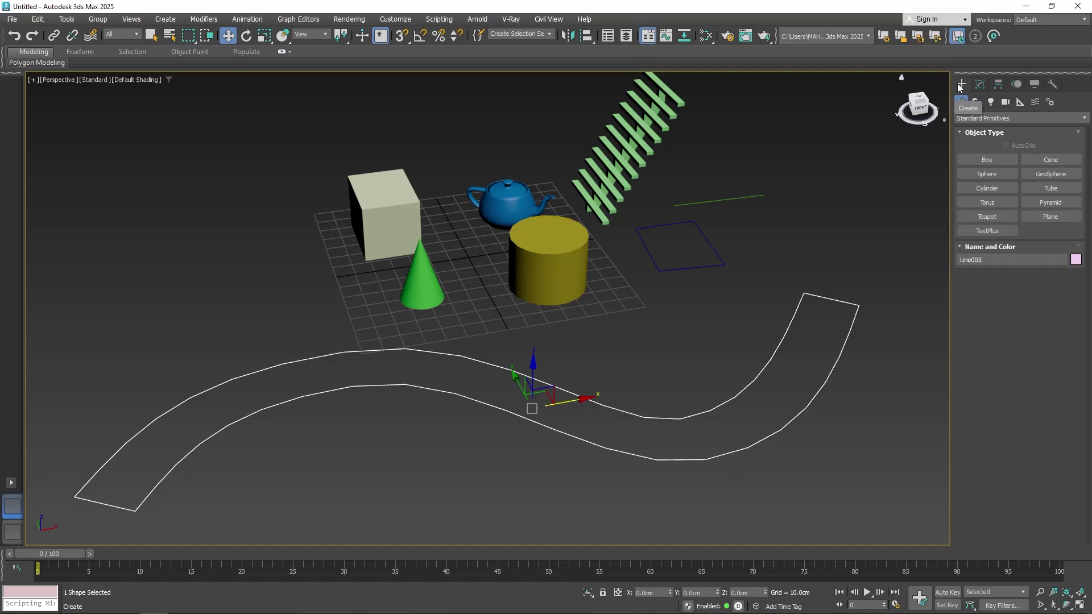
Step: Compare the editable parameters of the outlined S-shaped line with those of the box
middle_drag(806, 224, 807, 263)
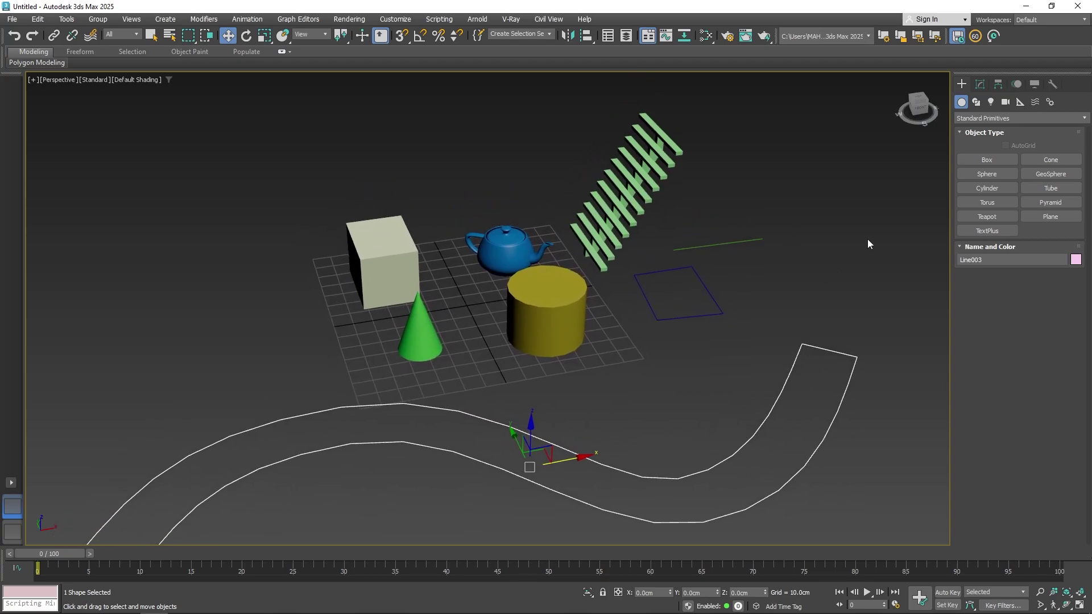
click(980, 85)
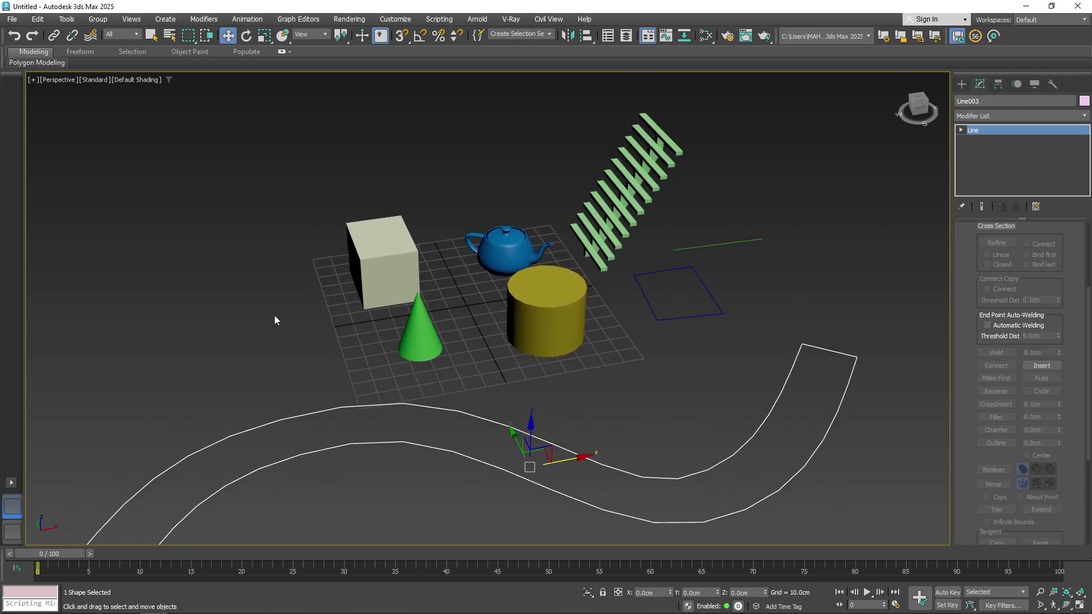
click(369, 262)
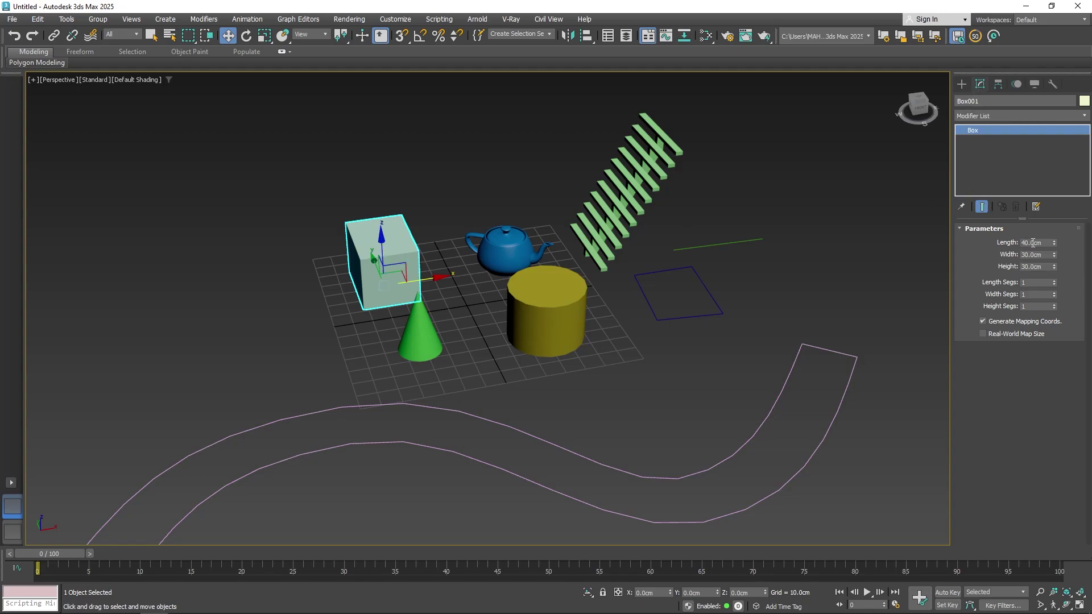
click(1033, 243)
middle_drag(454, 306, 479, 312)
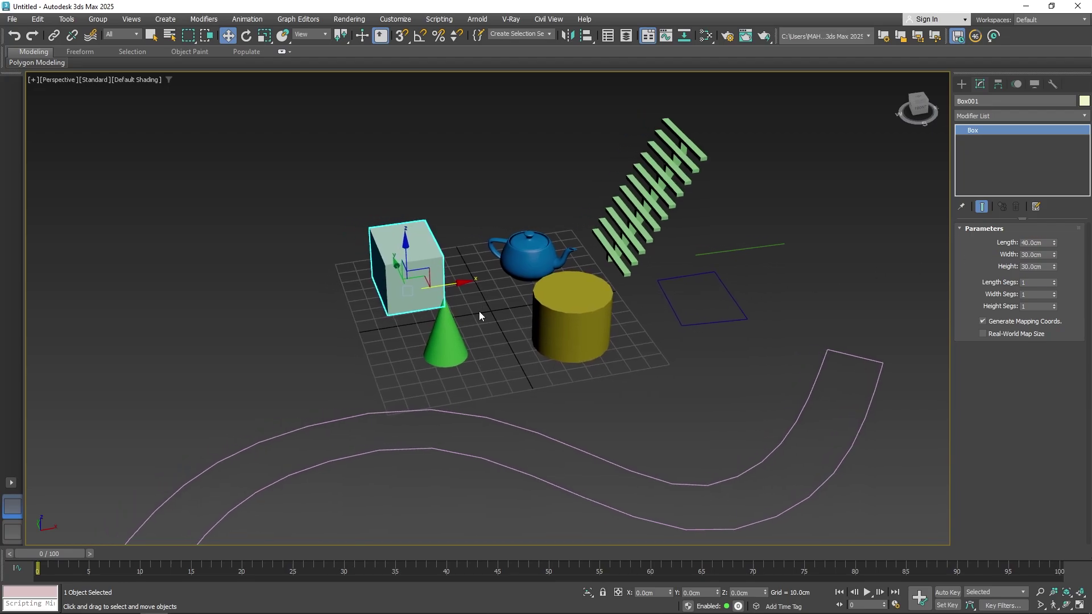
Step: Reselect the box and resize it to 45.6 cm length, 30.9 cm width and 34.2 cm height
click(962, 84)
click(980, 84)
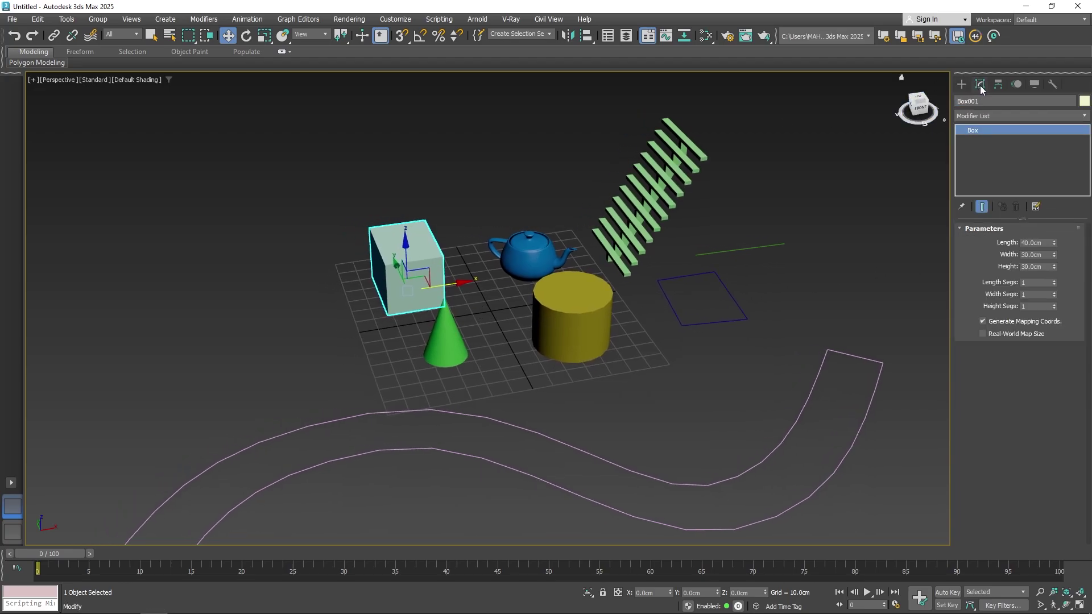
click(340, 261)
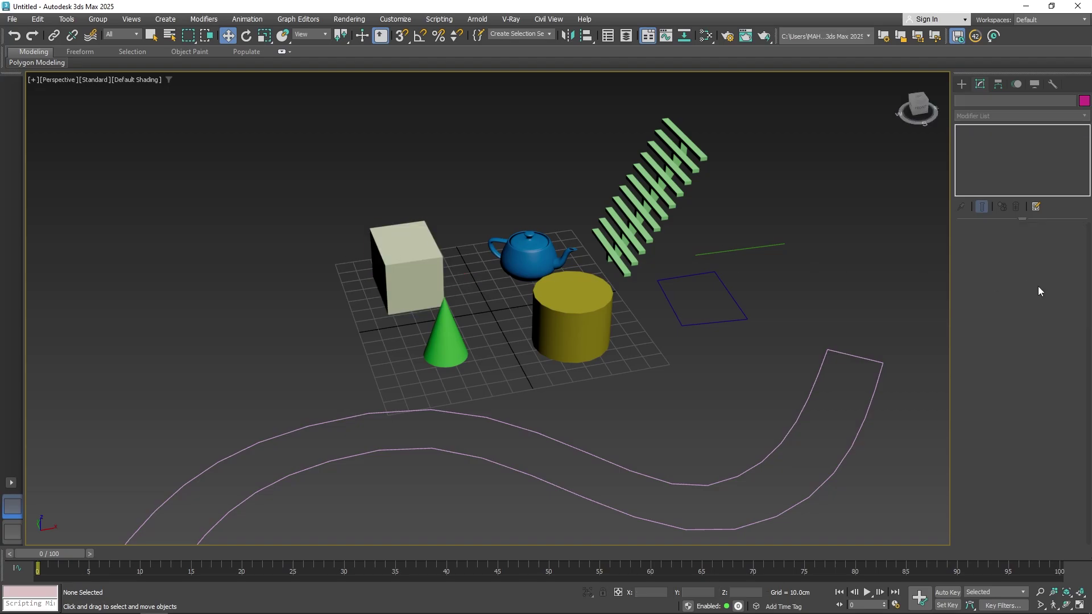
click(387, 262)
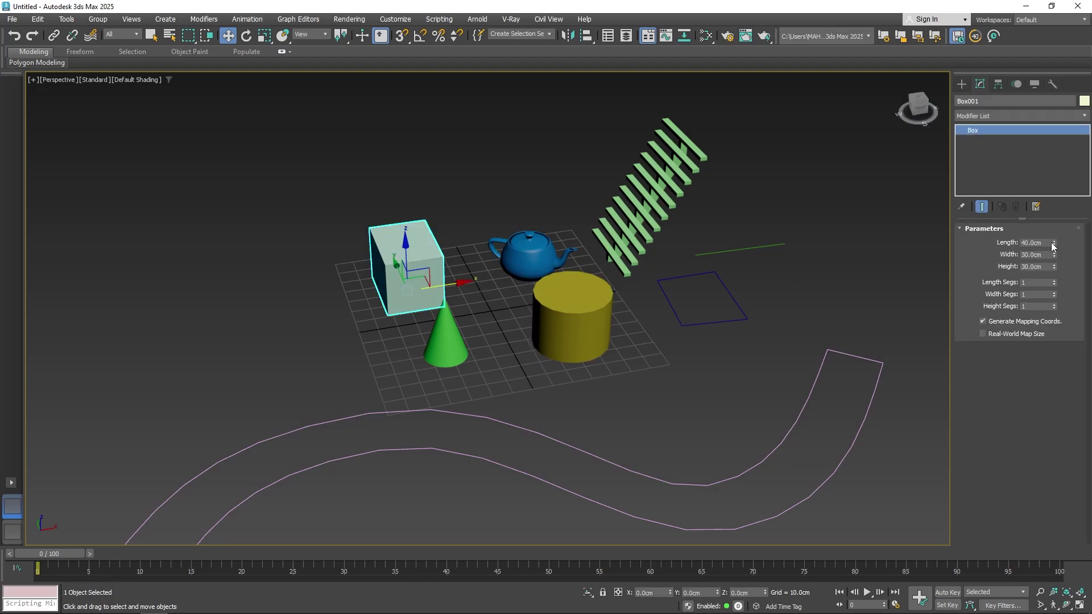
drag(1054, 244, 1056, 266)
scroll(420, 267, up, 3)
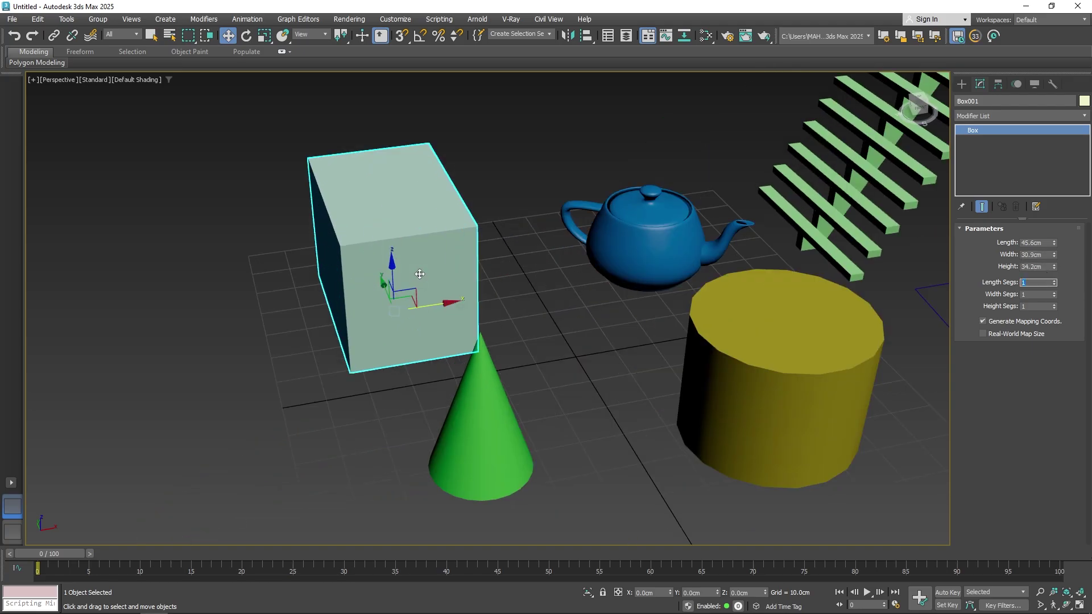
Step: Set the box's length segments to 21 and display edged faces in the perspective view
alt+middle_drag(420, 267, 456, 266)
scroll(456, 267, up, 1)
click(1029, 283)
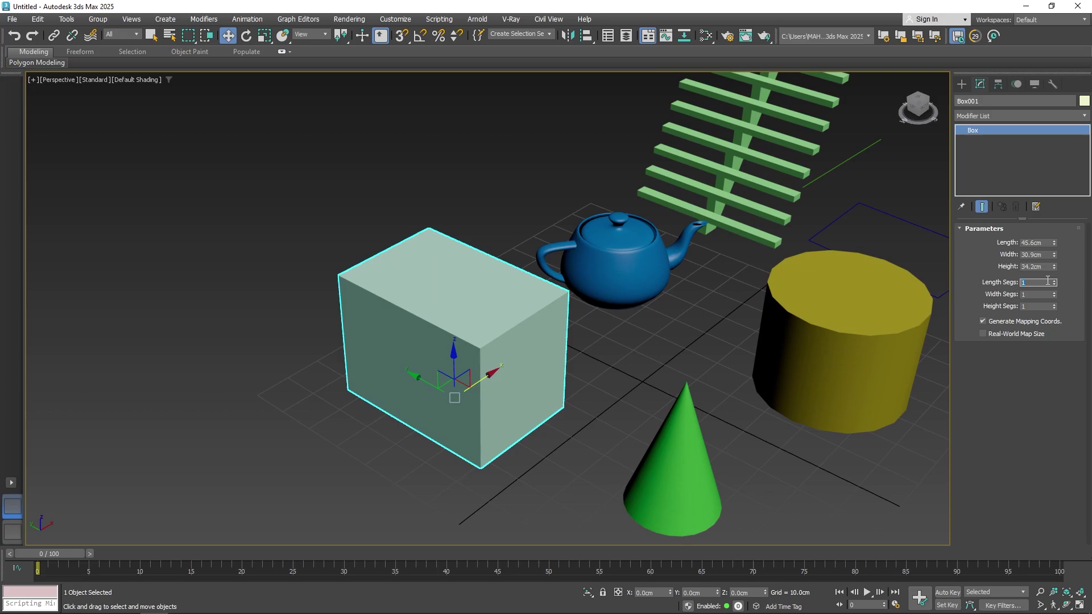
key(Return)
key(F4)
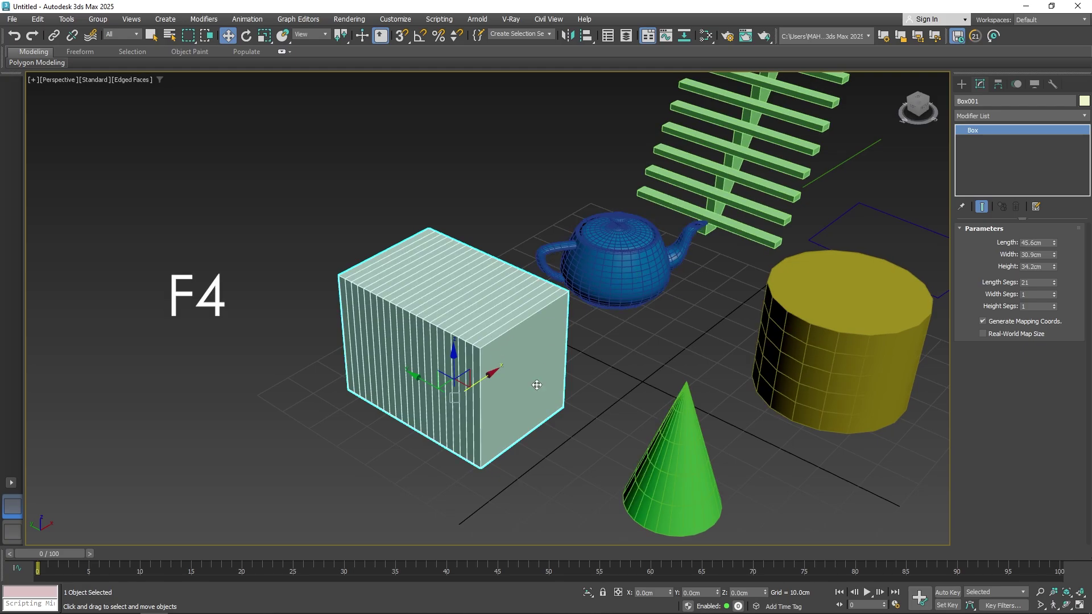
Step: Examine the mesh edges displayed on the primitives, looking closely at the teapot's surface
scroll(647, 295, down, 3)
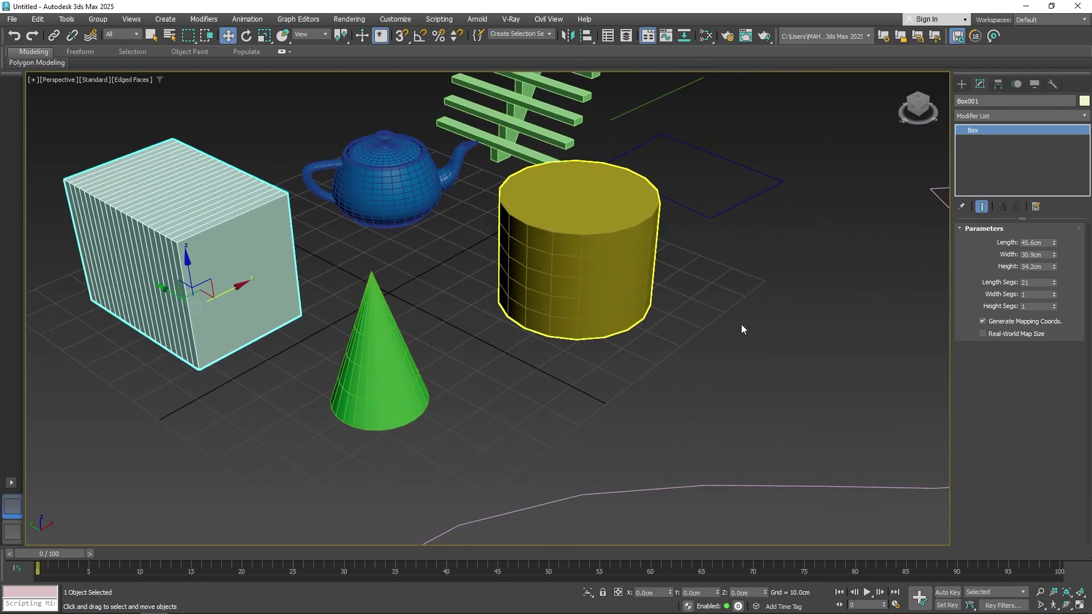
scroll(830, 470, down, 3)
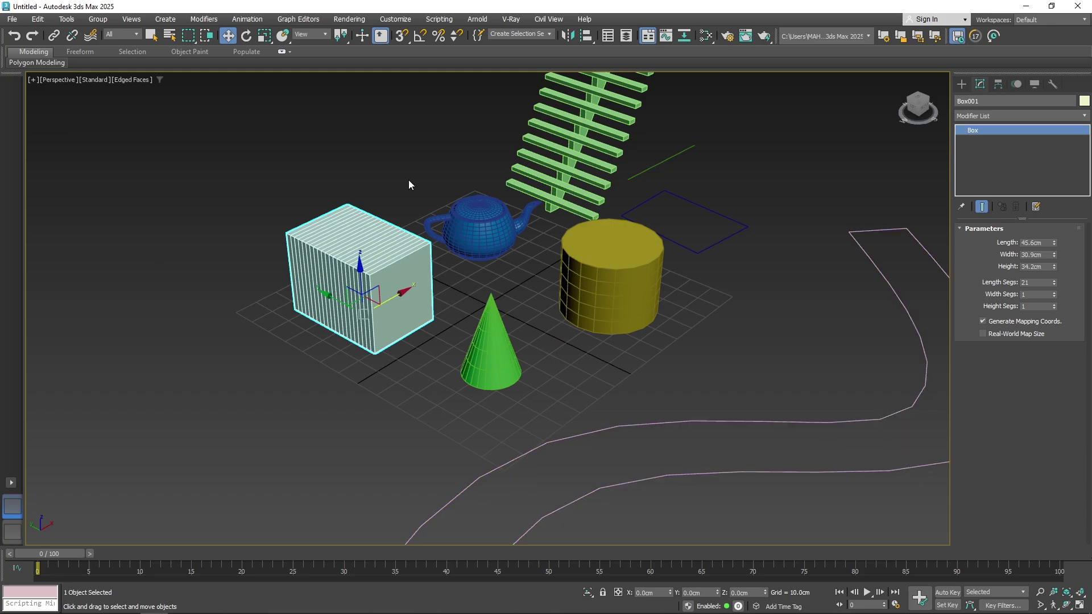
scroll(435, 204, up, 2)
scroll(429, 222, down, 4)
scroll(421, 235, up, 5)
scroll(421, 235, down, 2)
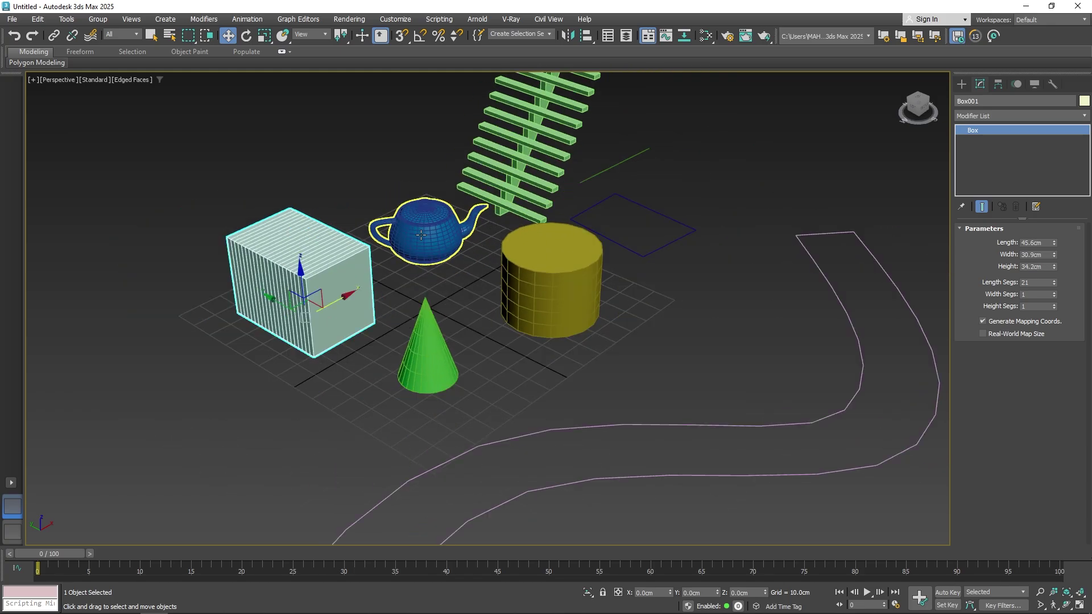
scroll(421, 235, down, 2)
scroll(455, 233, up, 10)
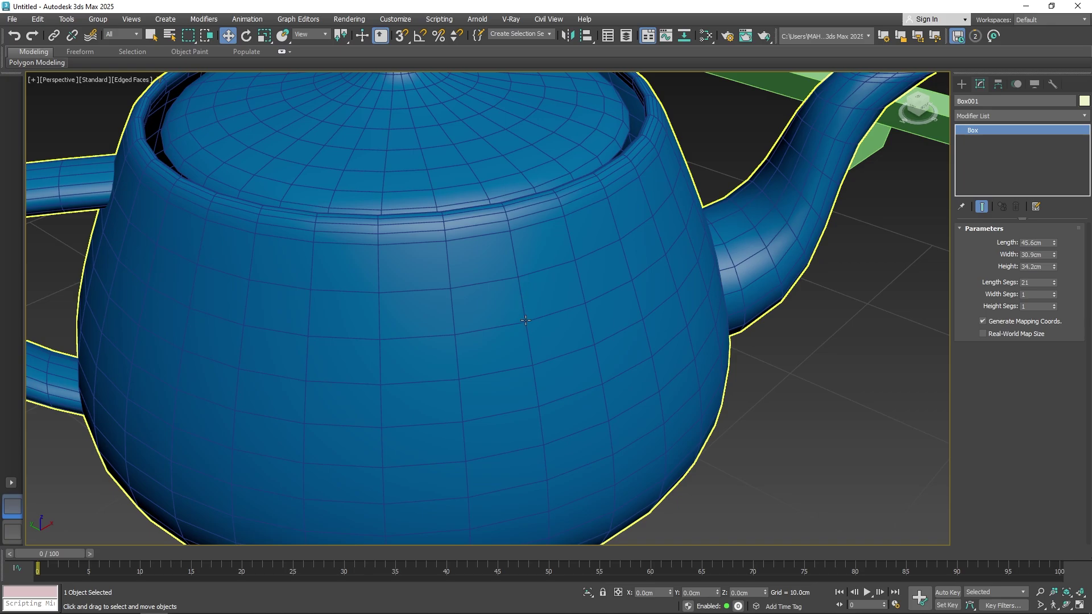
right_click(574, 268)
scroll(501, 301, down, 6)
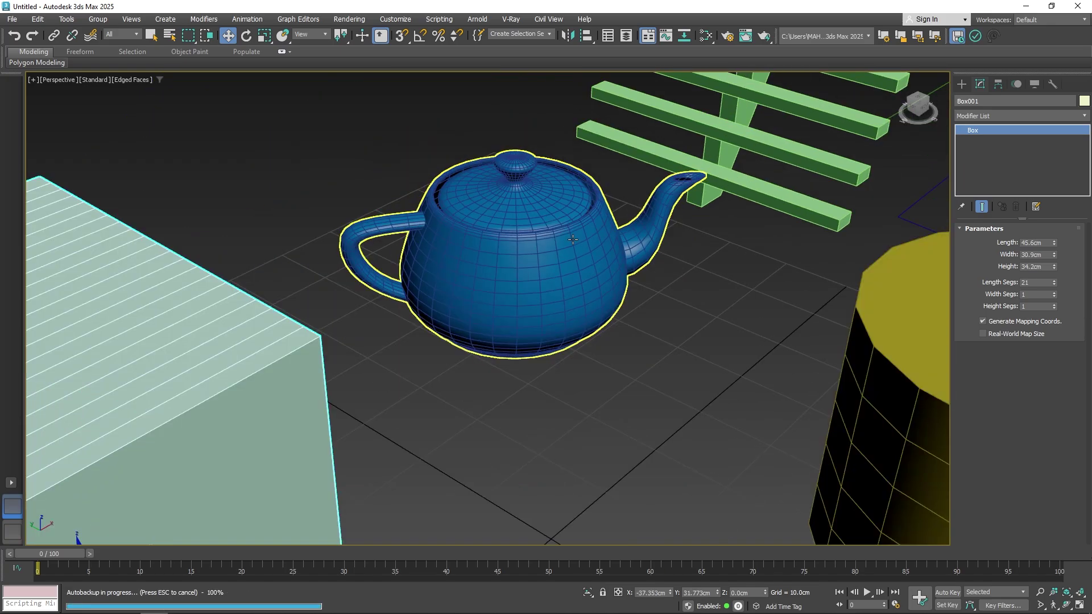
Step: Raise the box's width segments to 15 and its height segments to 13
middle_drag(562, 246, 638, 216)
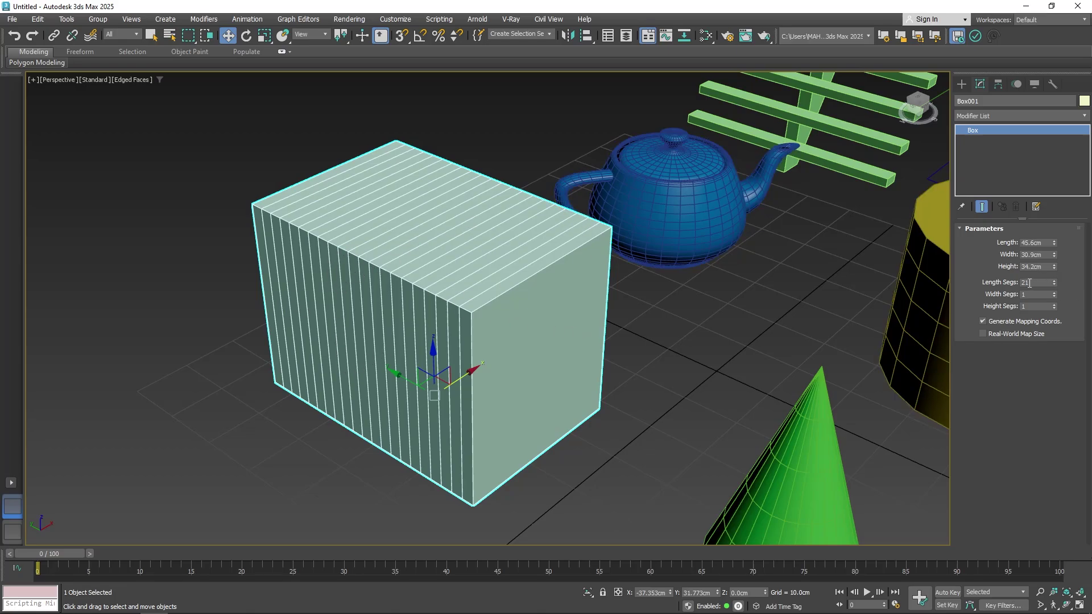
mouse_move(1053, 294)
mouse_down()
mouse_move(1056, 281)
mouse_move(1055, 297)
mouse_up()
click(1055, 305)
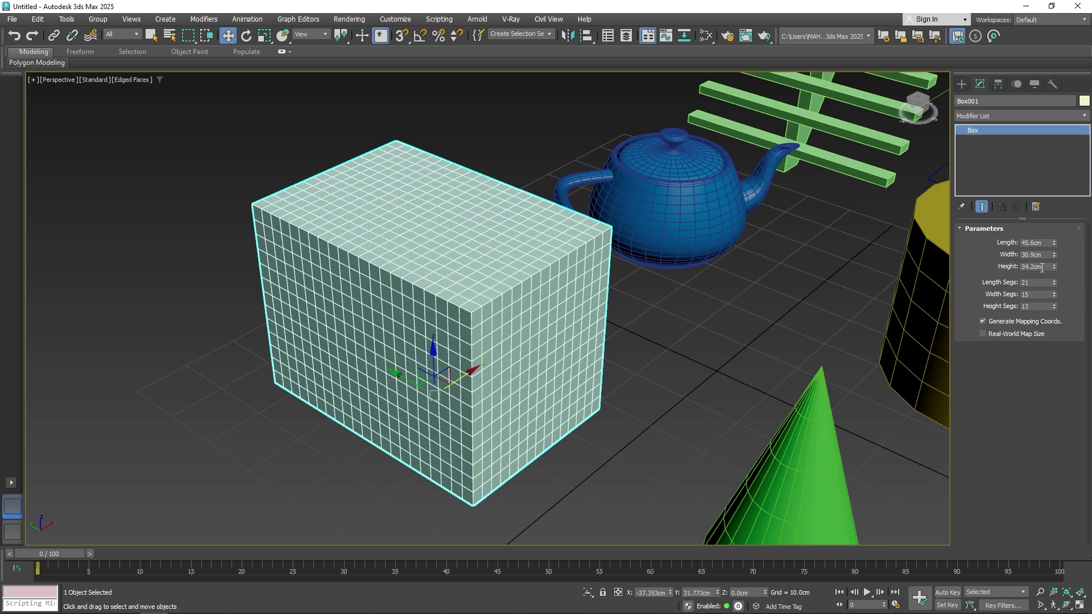
Step: Set the box's length, width and height segments to 3 each and view the divided box from an angle
click(1043, 281)
text(3)
key(Tab)
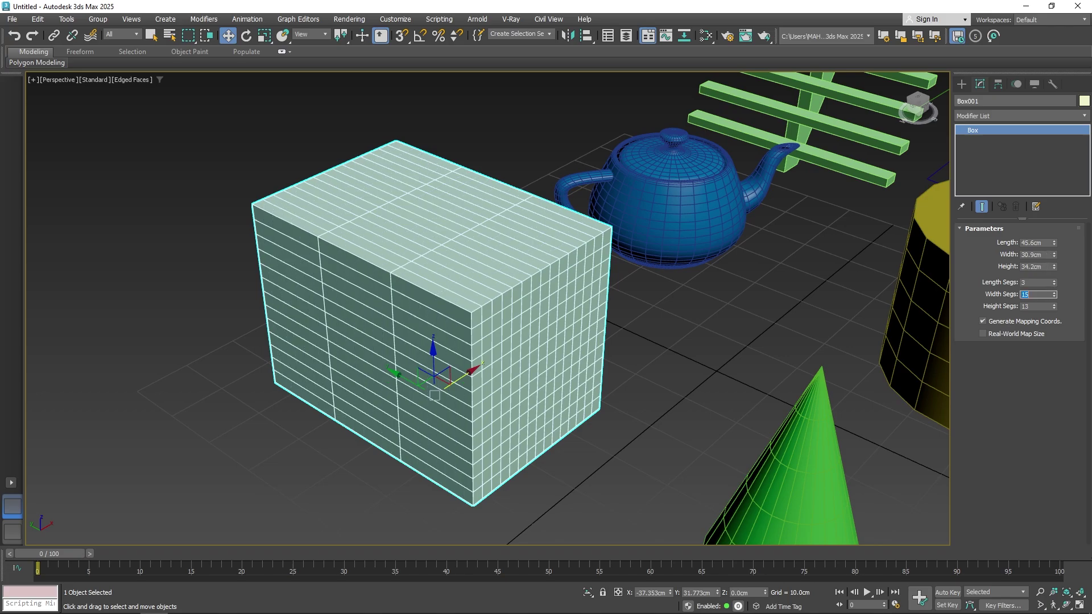
text(3)
key(Tab)
text(3)
right_click(609, 458)
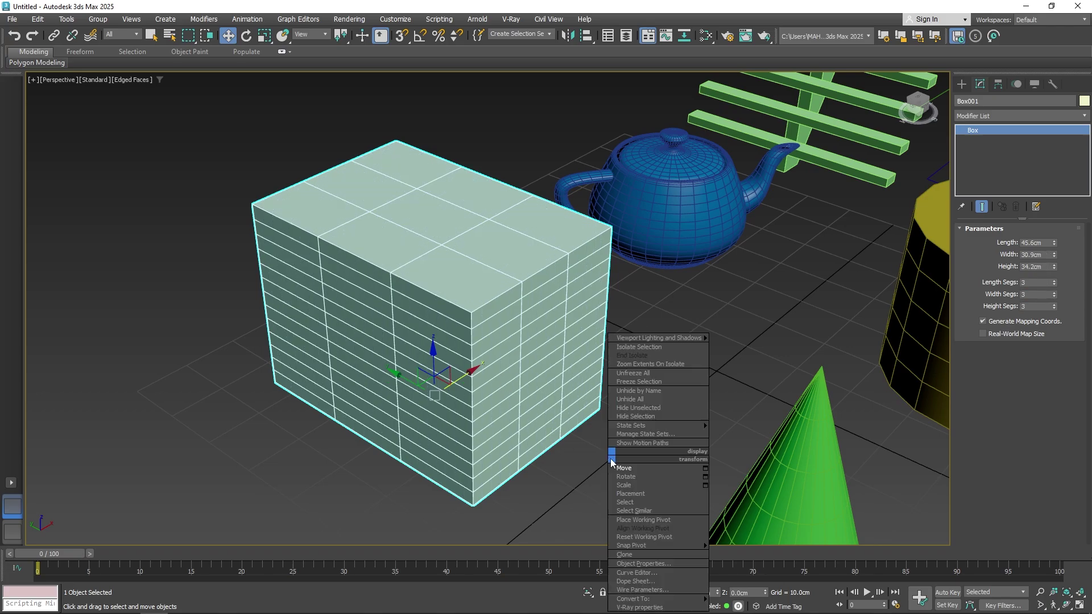
click(538, 469)
alt+middle_drag(538, 469, 541, 250)
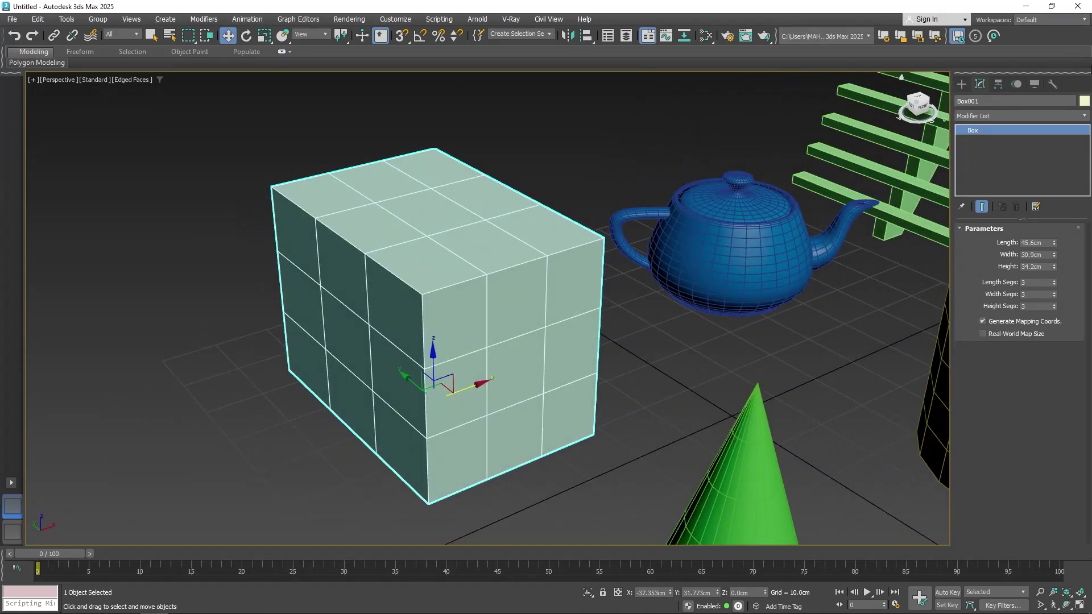
Step: Add an Edit Poly modifier to the box and switch to vertex-level editing
click(1016, 115)
text(e)
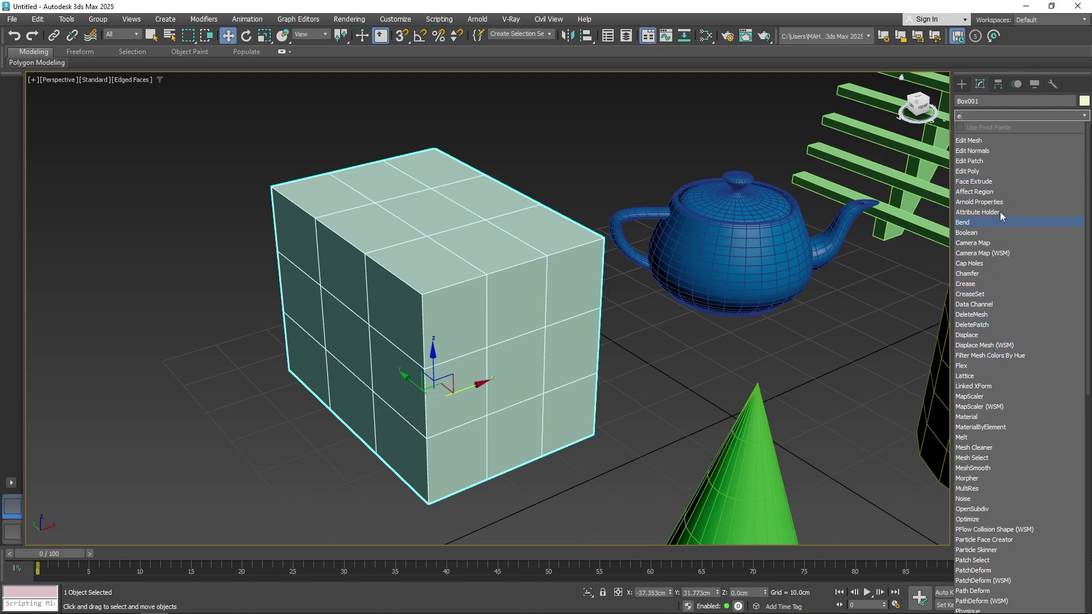
text(d)
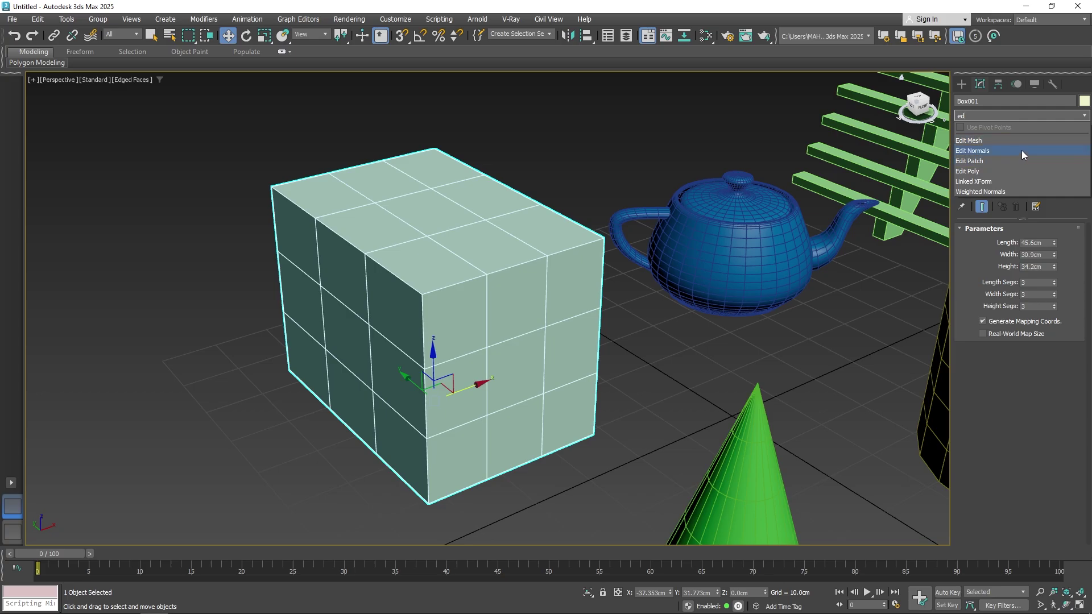
click(1022, 169)
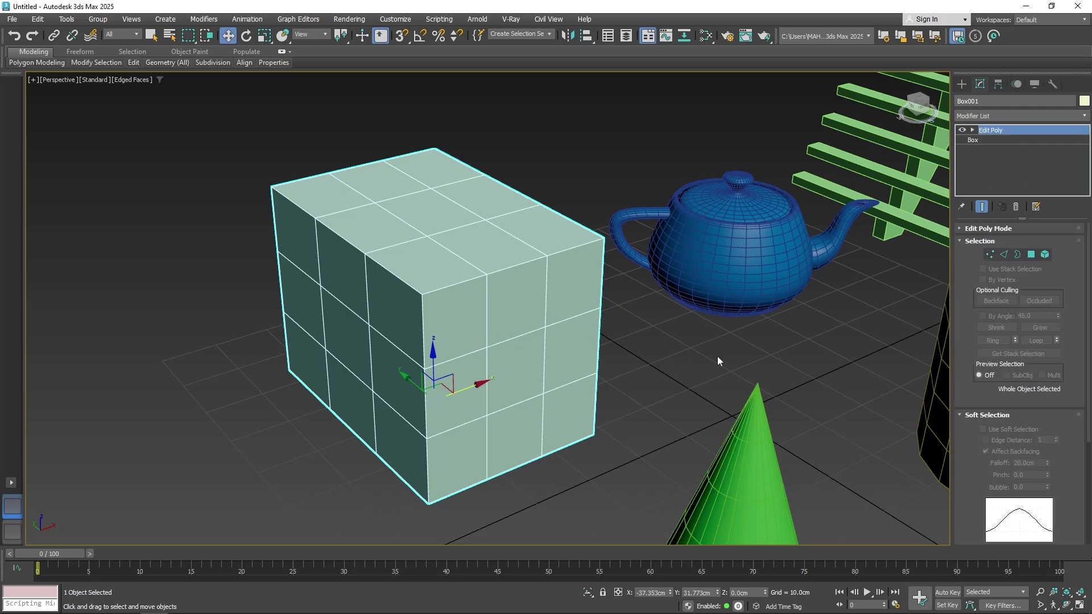
click(990, 255)
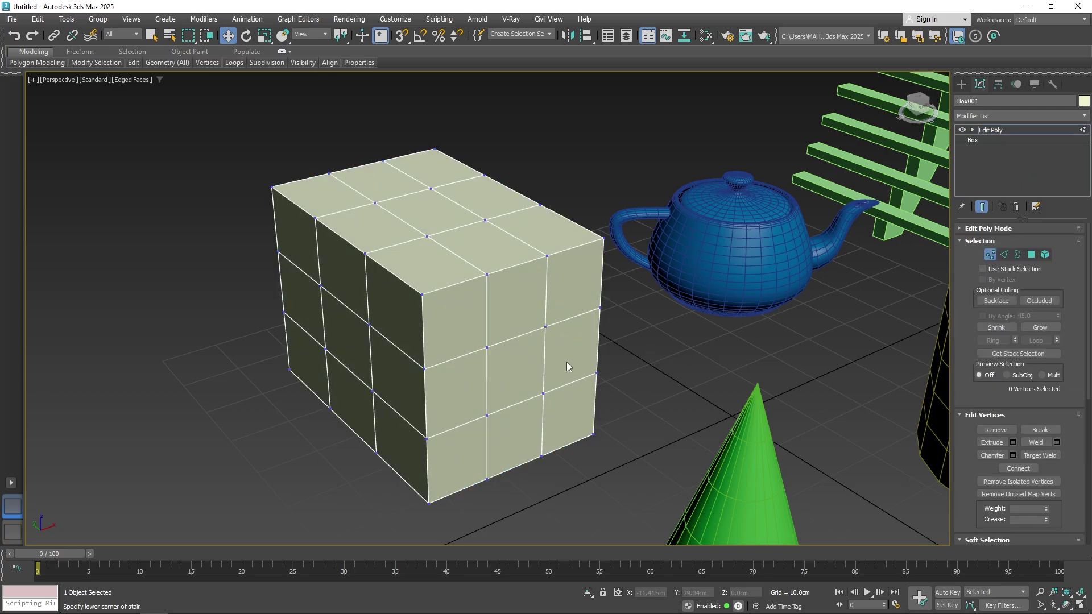
Step: Move the box's top corner vertex nearest the cone about 3.6 cm inward along the Y axis
alt+middle_drag(432, 319, 607, 200)
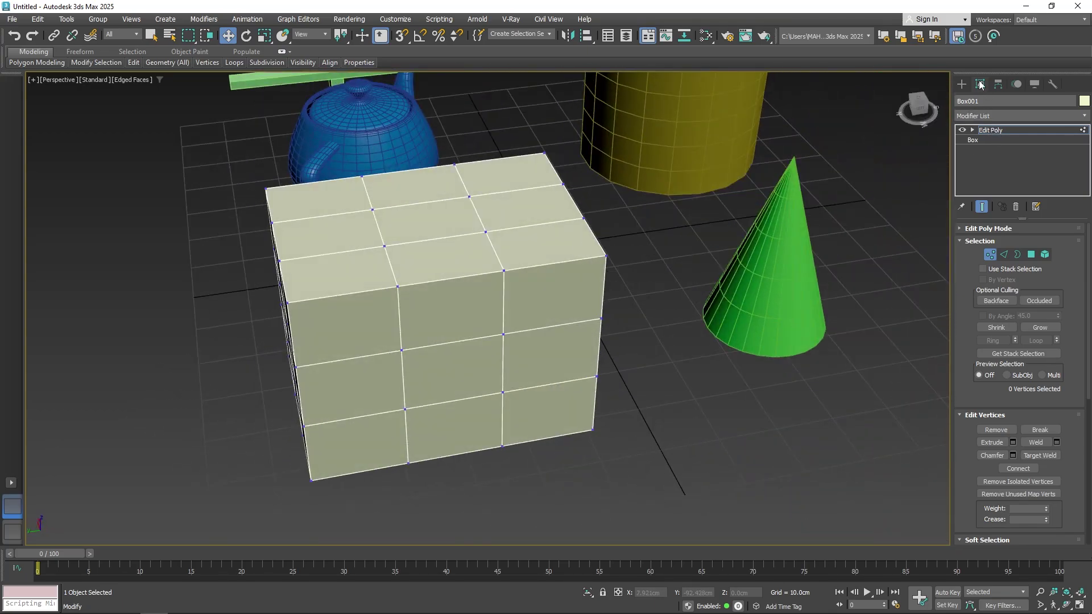
click(608, 257)
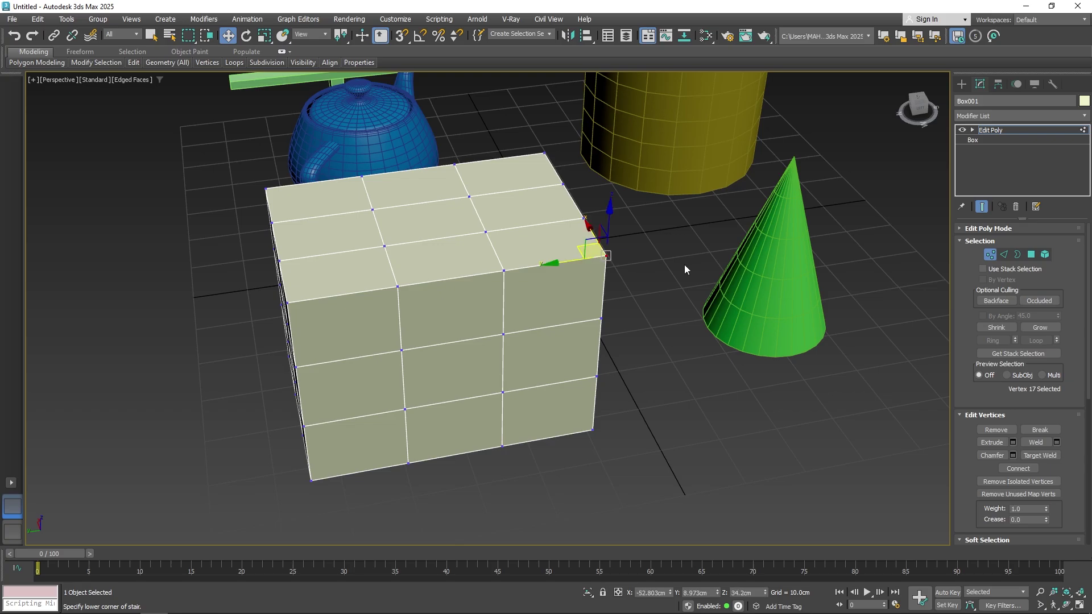
drag(567, 262, 493, 275)
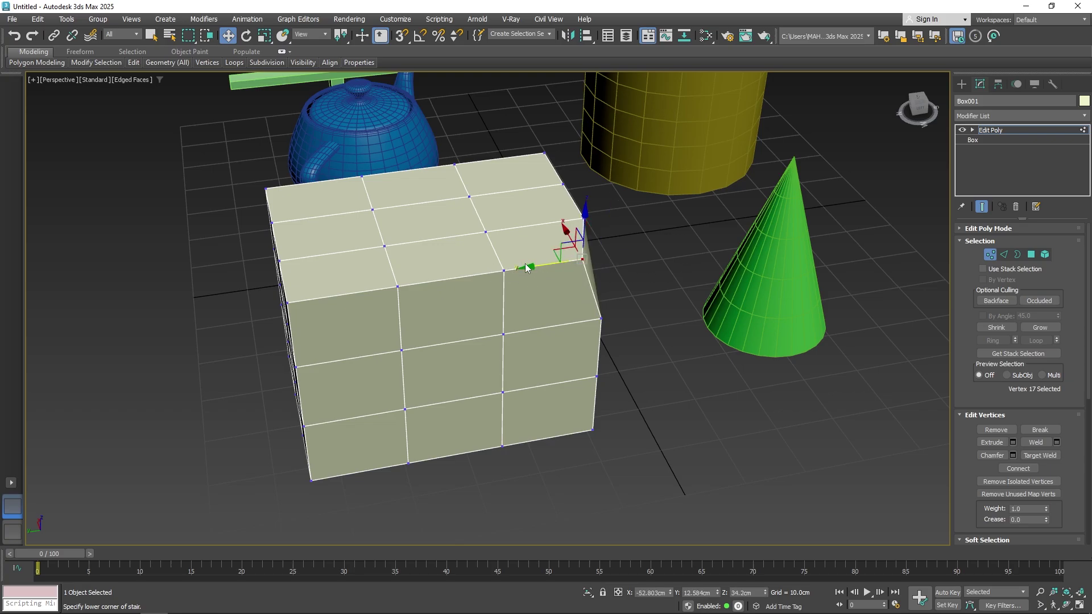
Step: Select four vertices at the opposite corner of the box's top and lower them to a height of about 27.5 cm
alt+middle_drag(524, 264, 380, 212)
drag(417, 256, 445, 254)
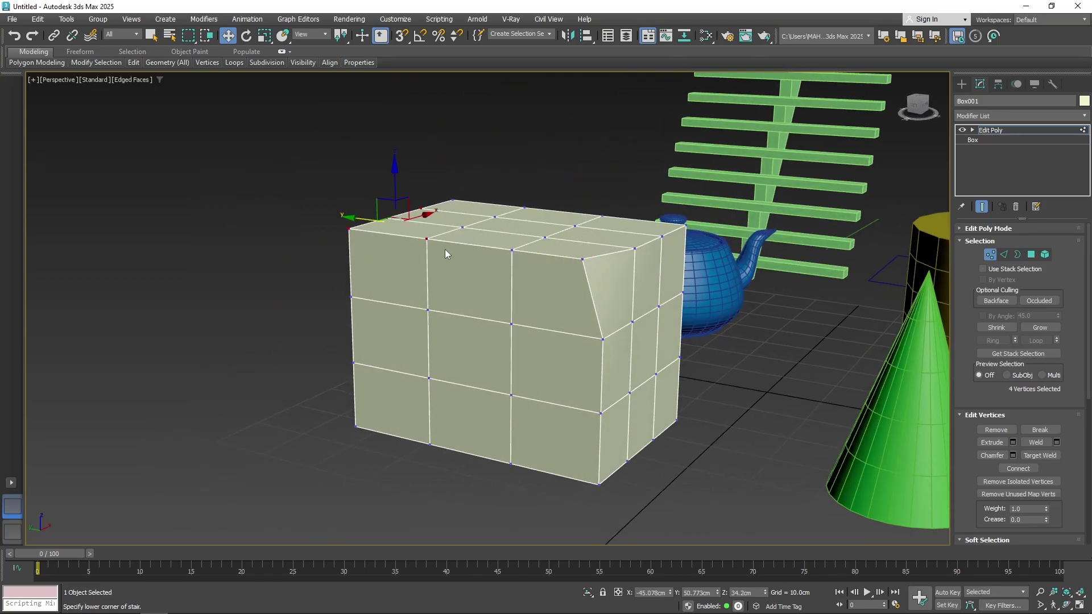
drag(401, 183, 396, 216)
alt+middle_drag(397, 216, 441, 266)
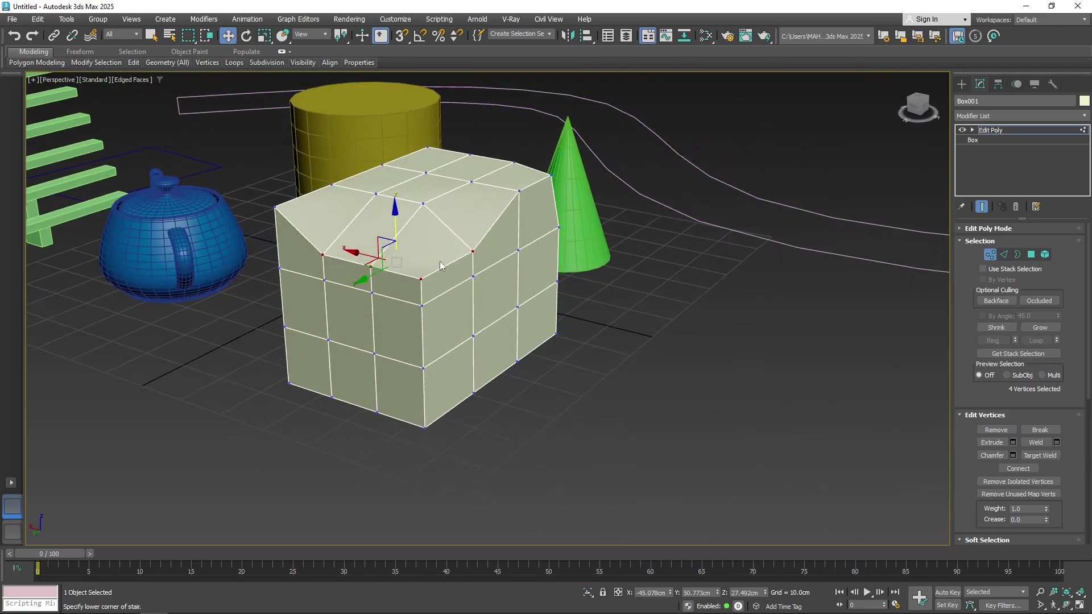
alt+middle_drag(457, 188, 315, 140)
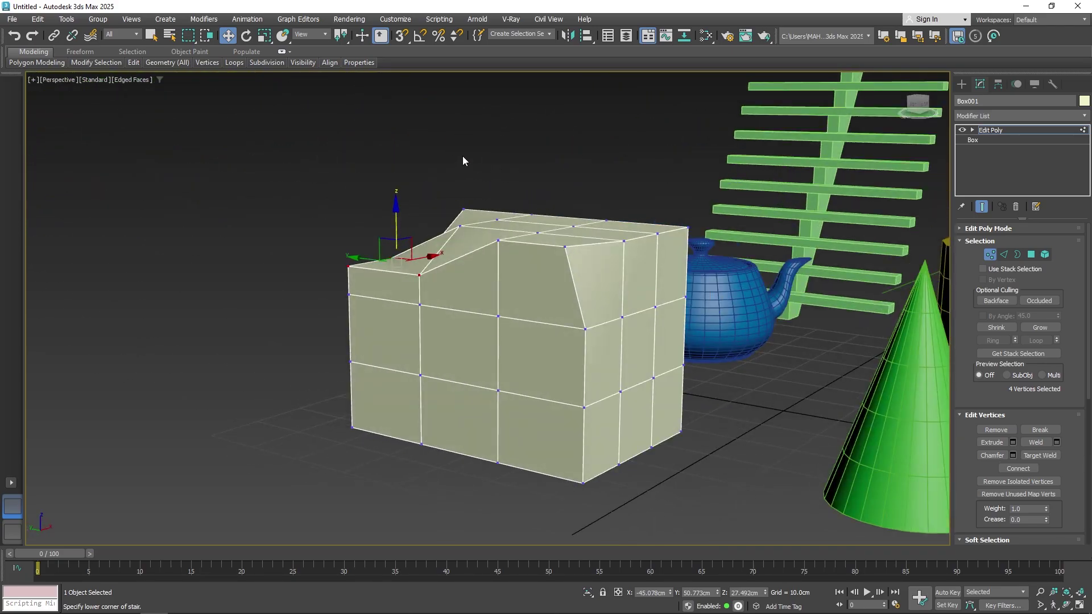
alt+middle_drag(530, 219, 495, 246)
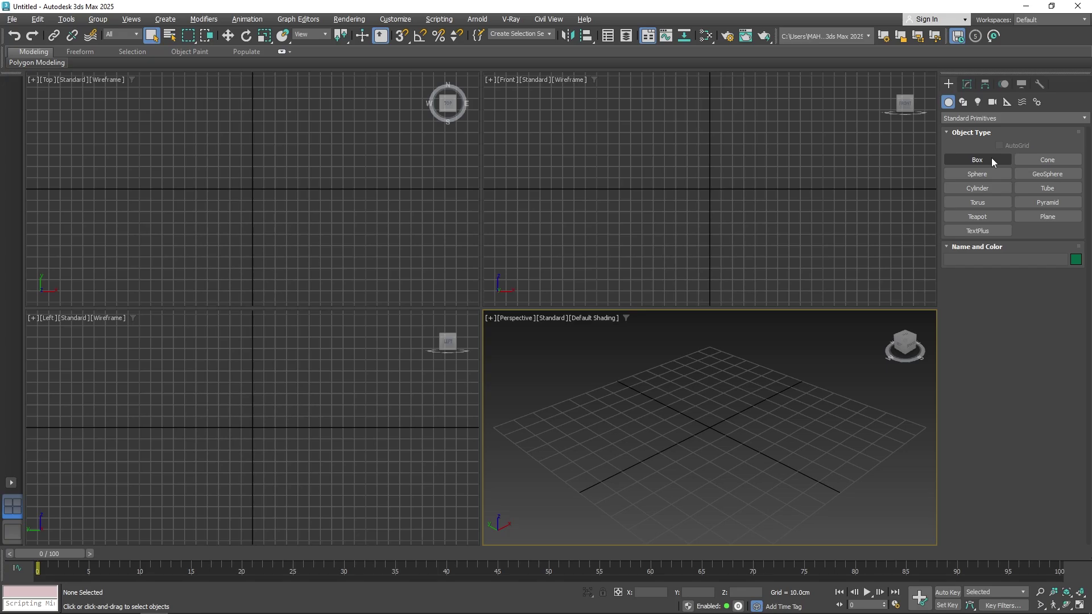
Step: Draw a thin box in the Top view, about 149.7 cm wide, 73.9 cm long and 1.5 cm high
click(1048, 216)
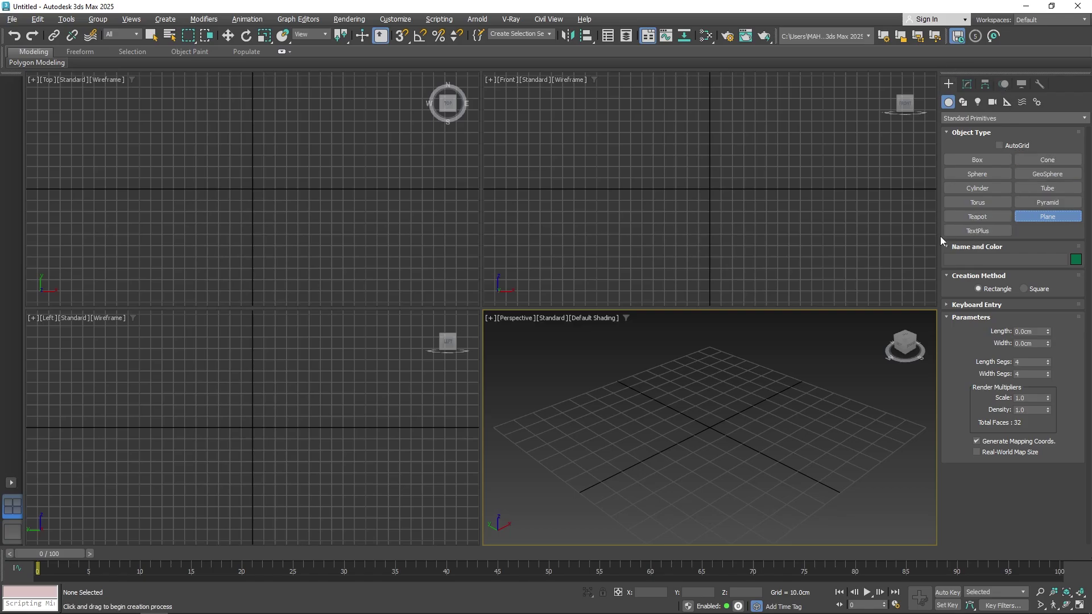
click(967, 159)
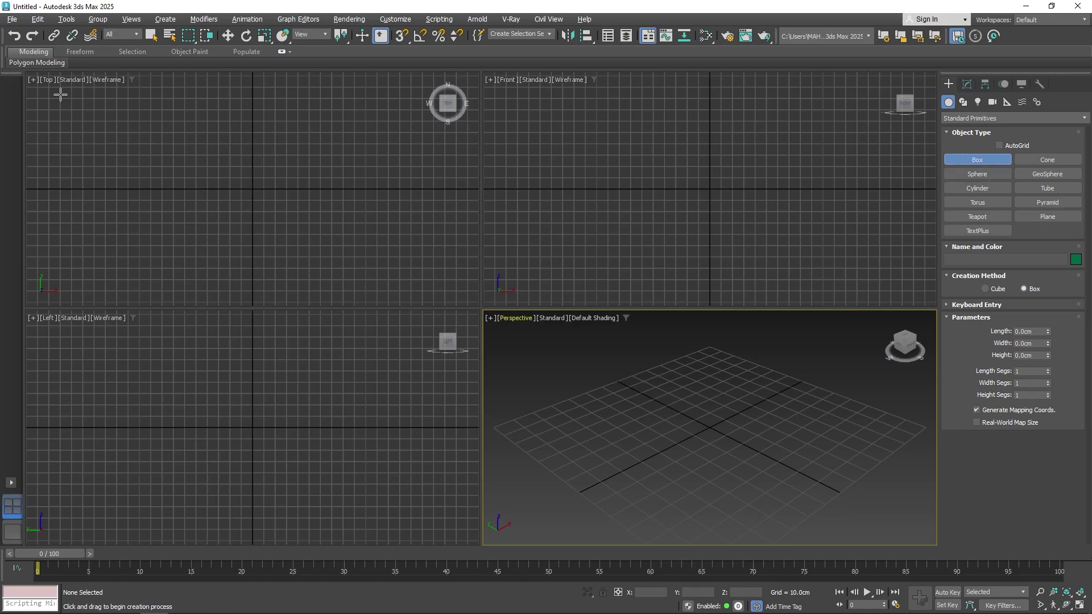
drag(176, 146, 346, 228)
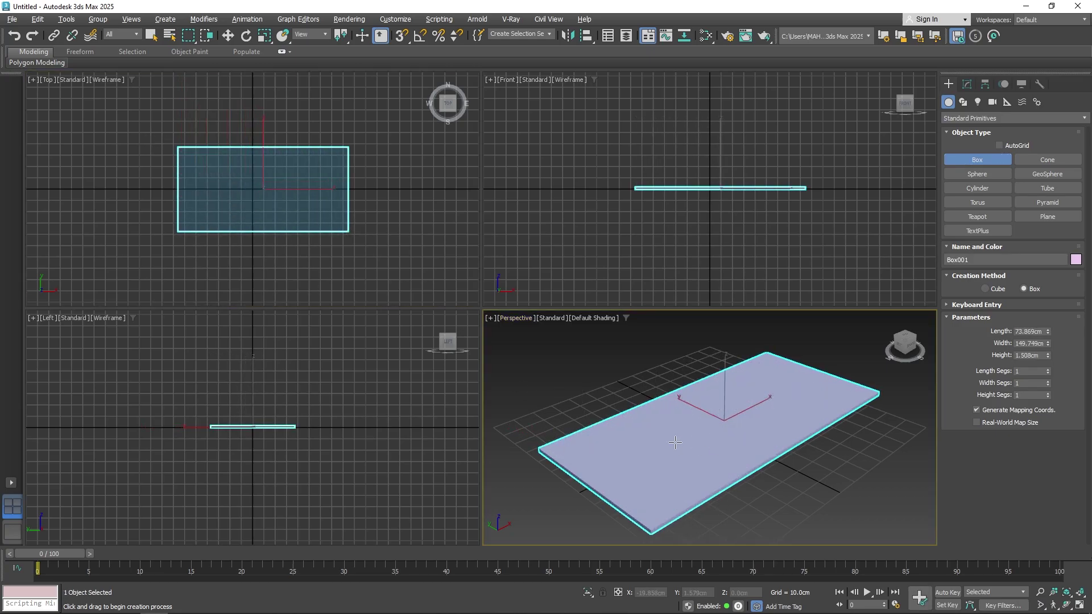
Step: Set the new flat box's height to 3.2 cm and finish box creation
double_click(1036, 356)
text(3.2)
key(Return)
right_click(689, 425)
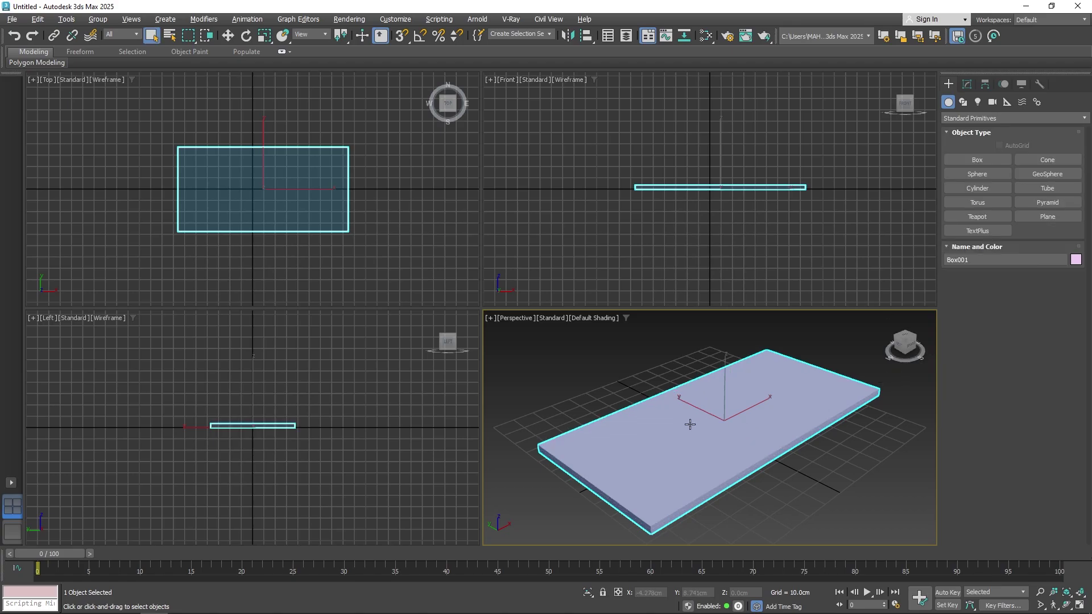
Step: Raise the flat box to a Z position of 90 cm with the Move tool
right_click(694, 421)
click(227, 35)
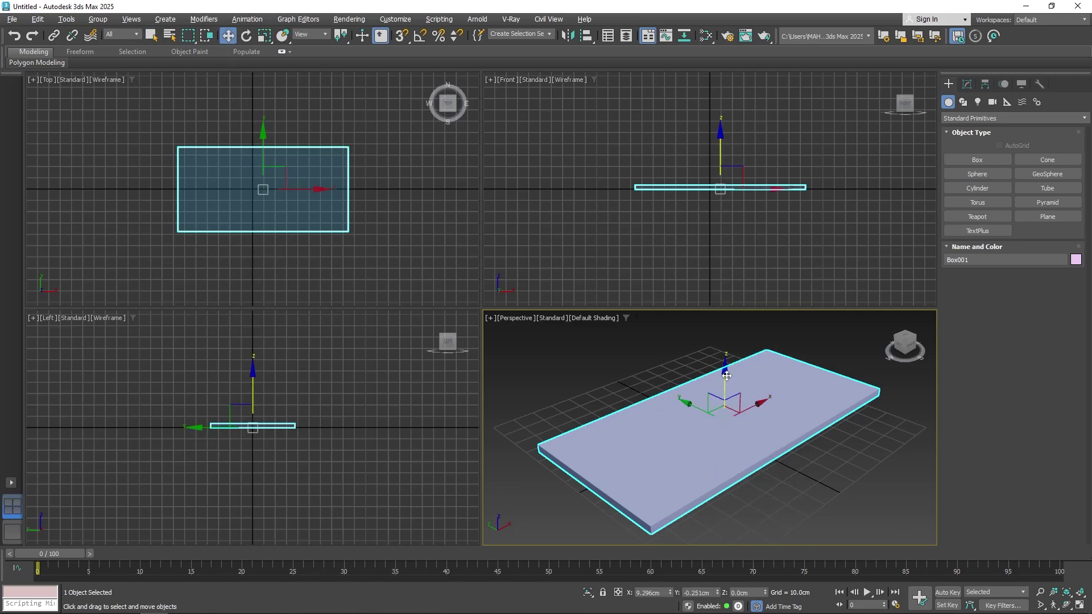
click(752, 593)
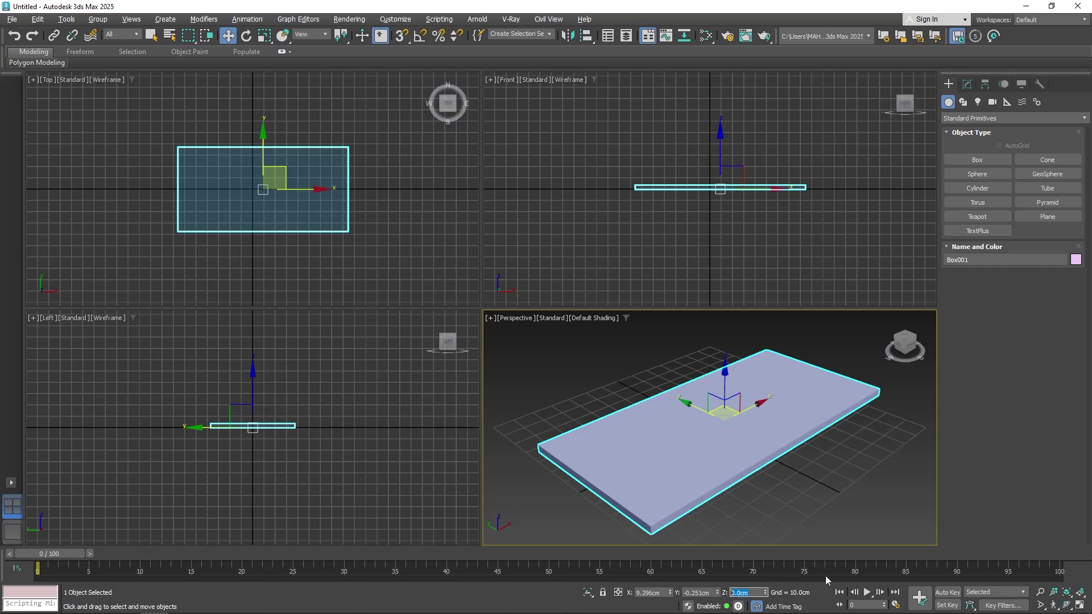
text(90)
key(Return)
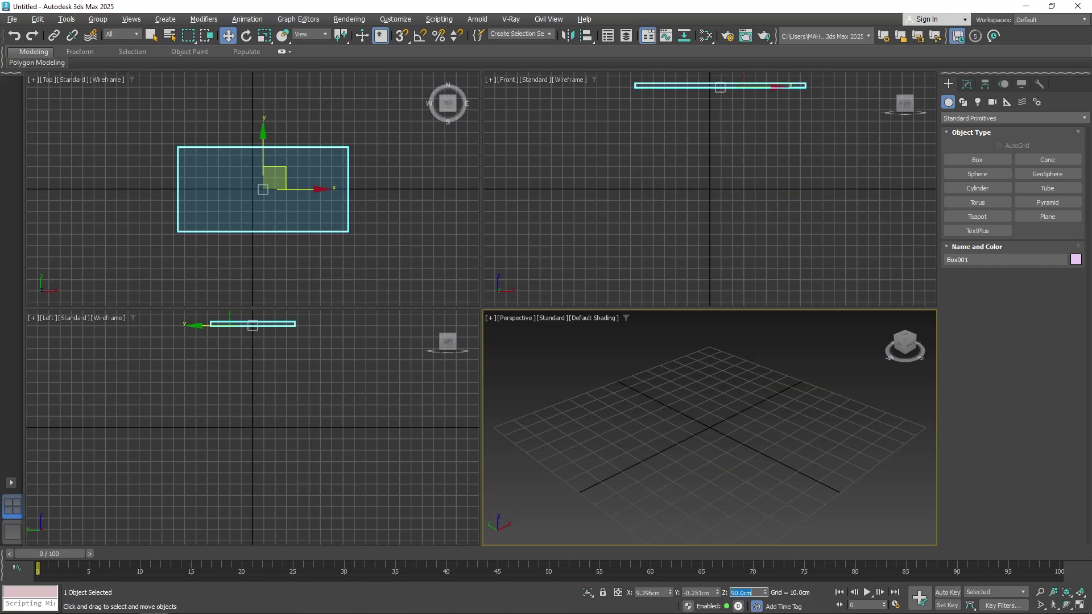
scroll(663, 472, down, 5)
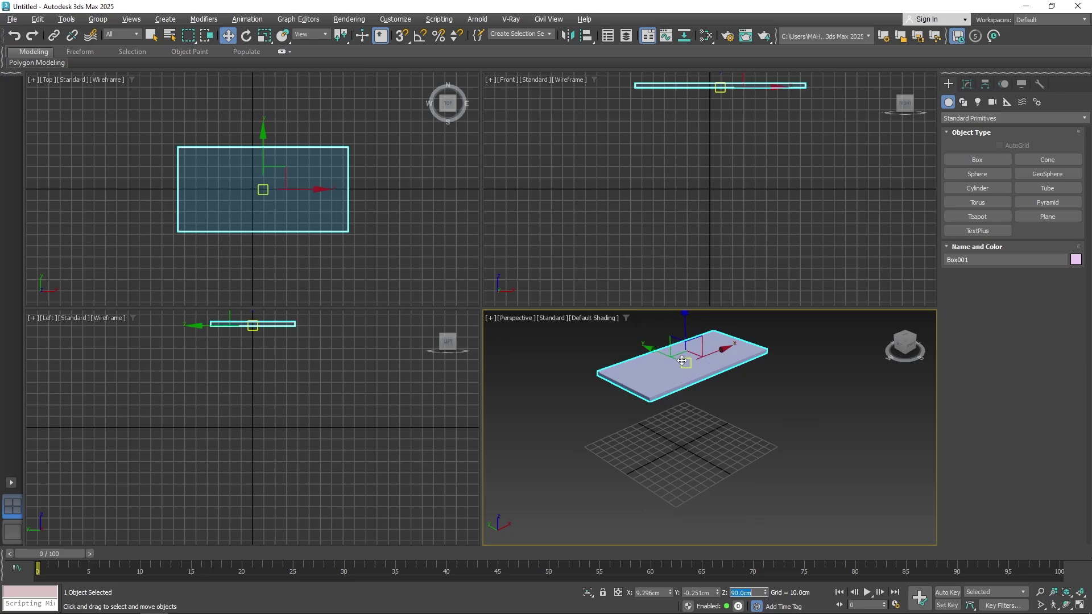
Step: Move the flat box along X to about -0.4 cm and set its Z position to 70 cm
alt+middle_drag(713, 458, 655, 430)
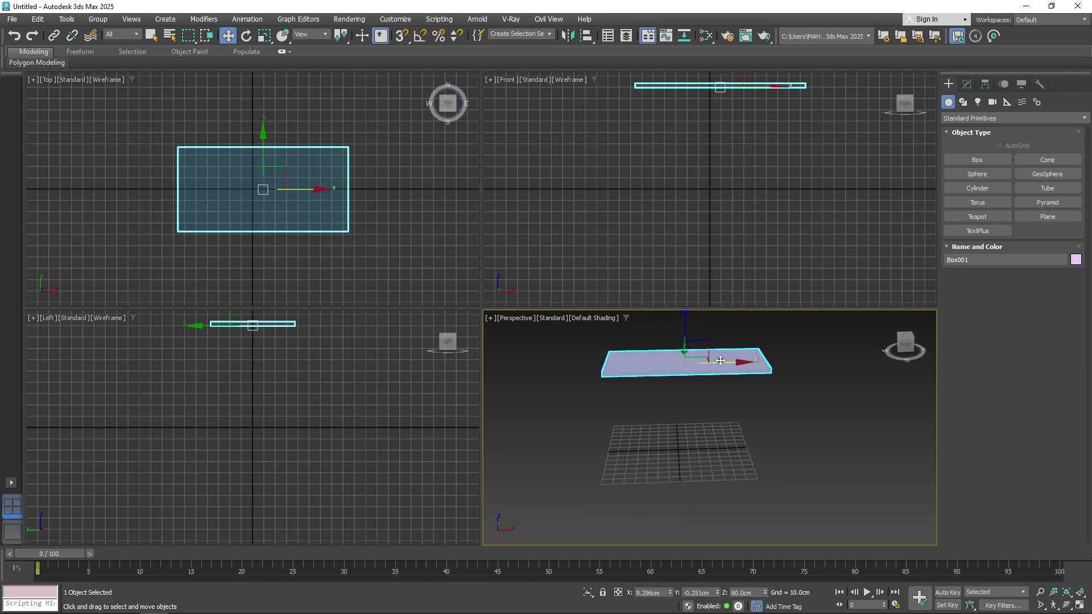
drag(720, 361, 708, 362)
click(819, 397)
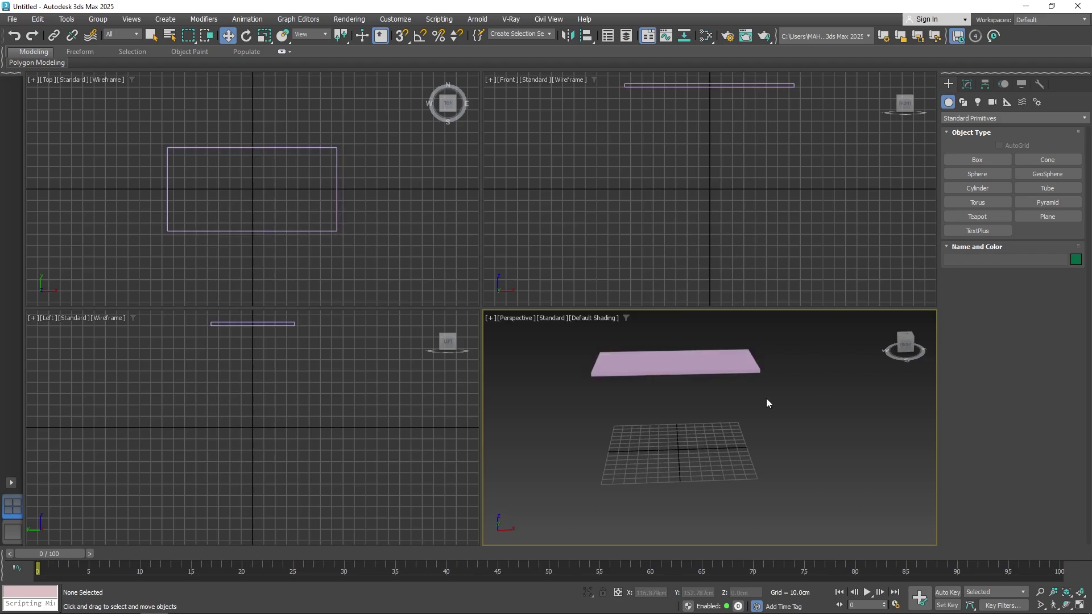
click(641, 369)
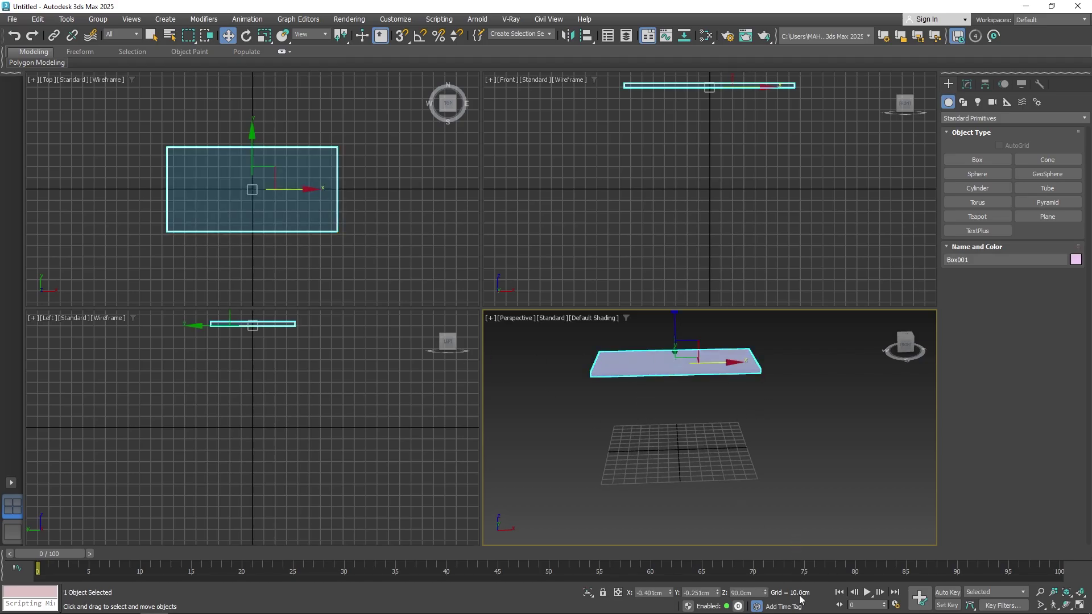
double_click(747, 592)
text(70)
key(Return)
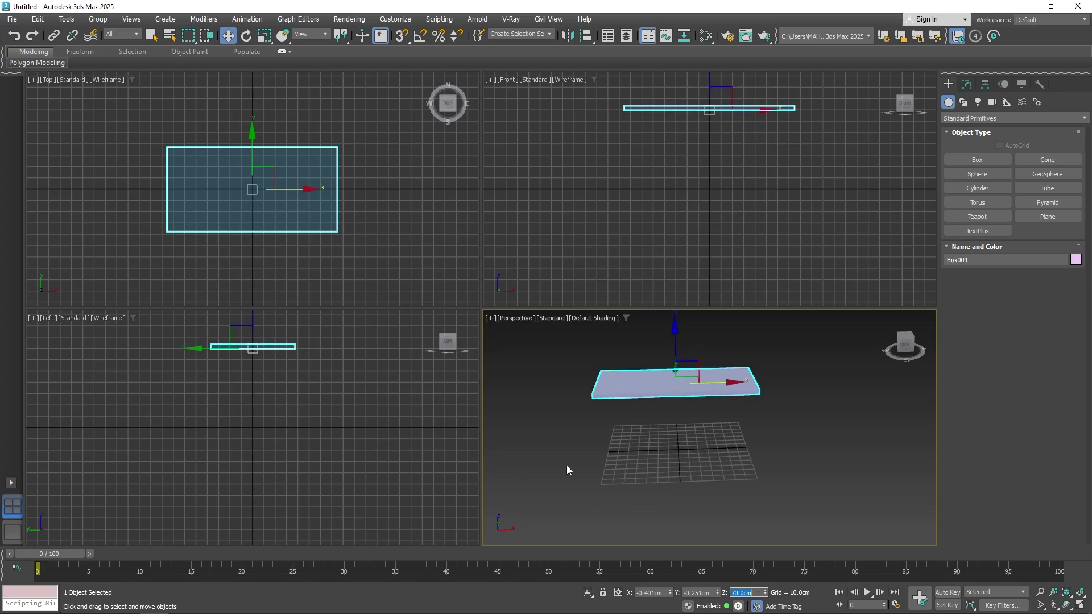
Step: Draw a cylinder leg in the Top view inside one tabletop corner, about 3.6 cm in radius and 69.8 cm high
alt+middle_drag(636, 439, 684, 426)
click(1004, 160)
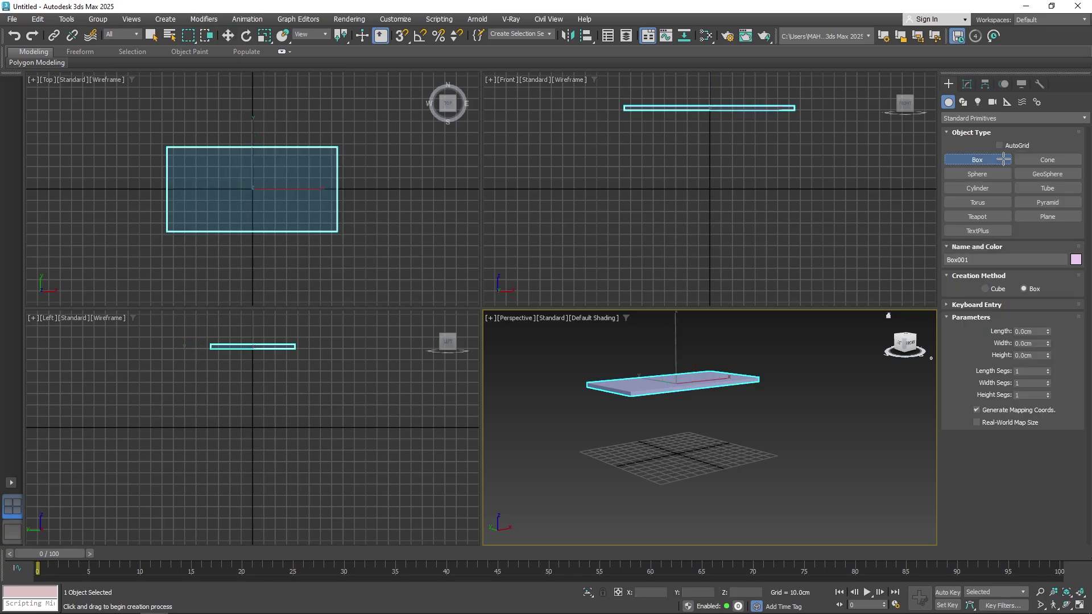
click(990, 188)
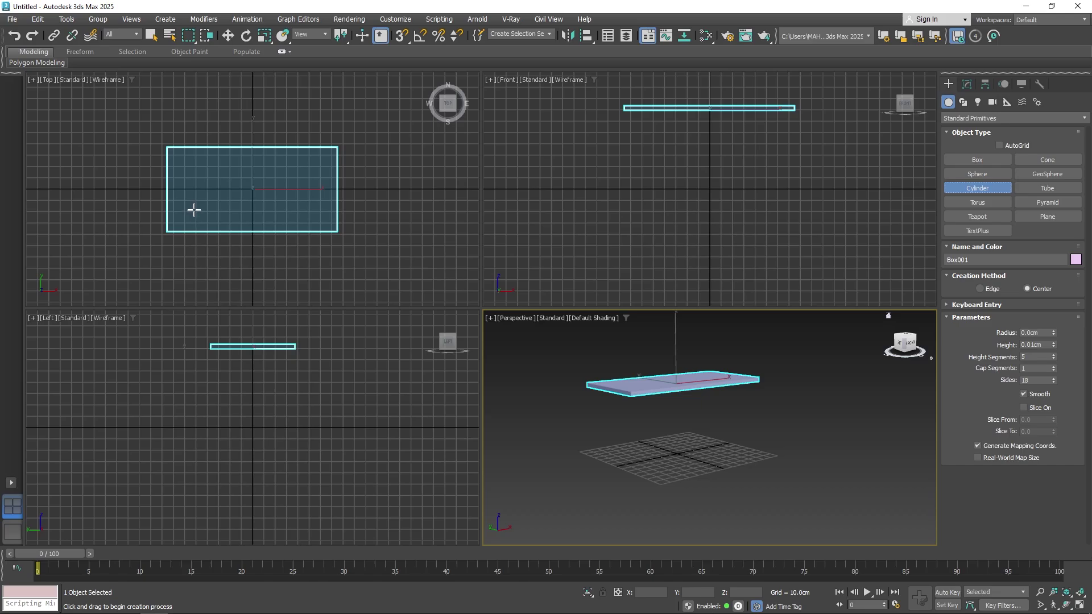
drag(194, 210, 195, 211)
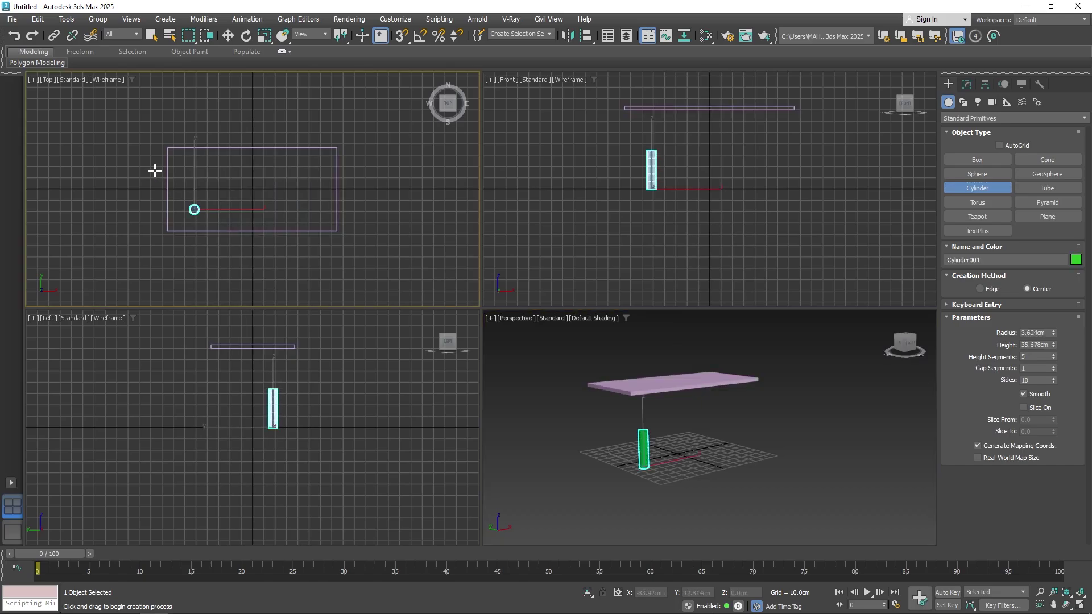
click(105, 135)
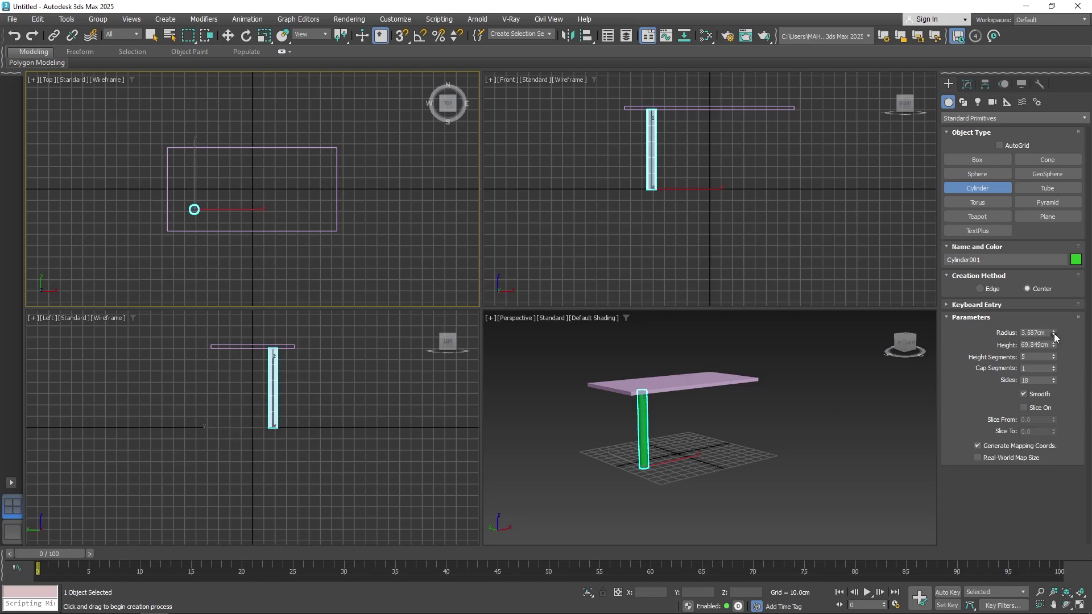
Step: Reduce the leg cylinder's radius to about 2.4 cm, finish cylinder creation and deselect the leg
drag(1054, 334, 1029, 365)
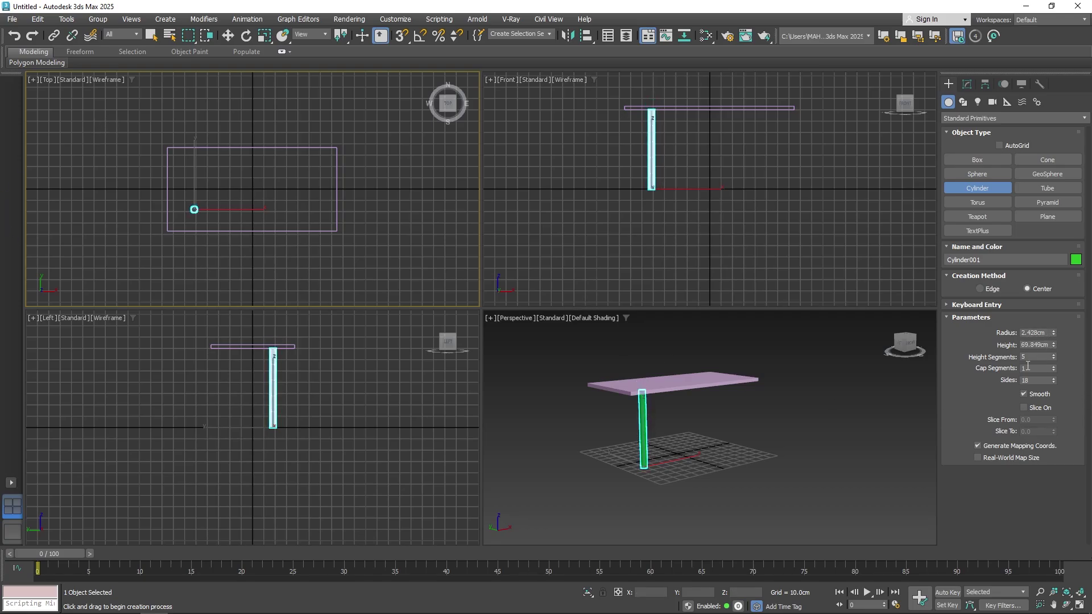
right_click(734, 450)
right_click(705, 436)
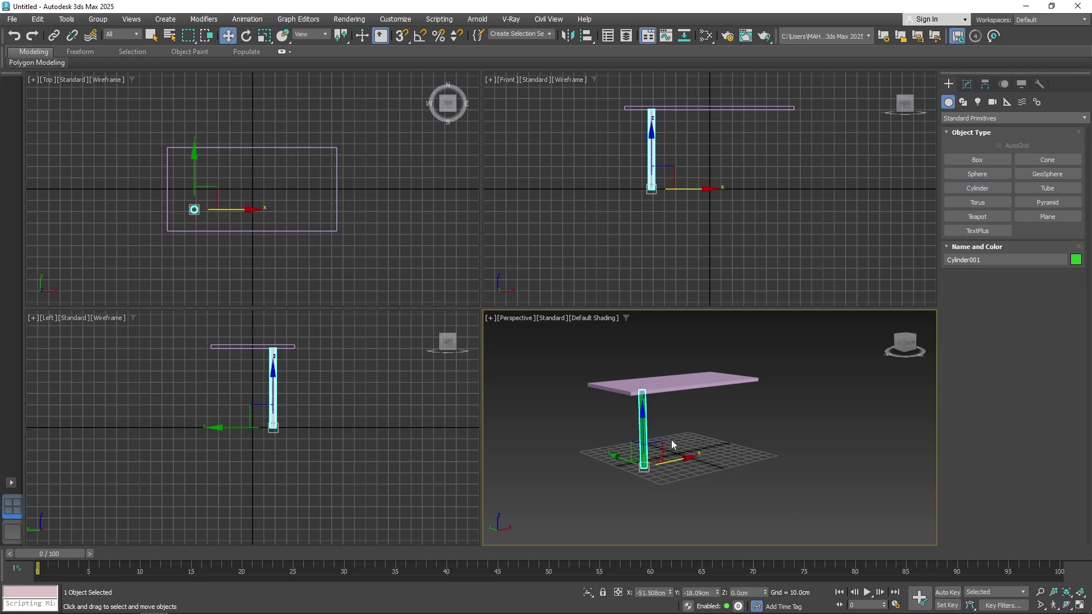
click(671, 439)
Step: Start cylinder creation with AutoGrid enabled
scroll(684, 449, up, 3)
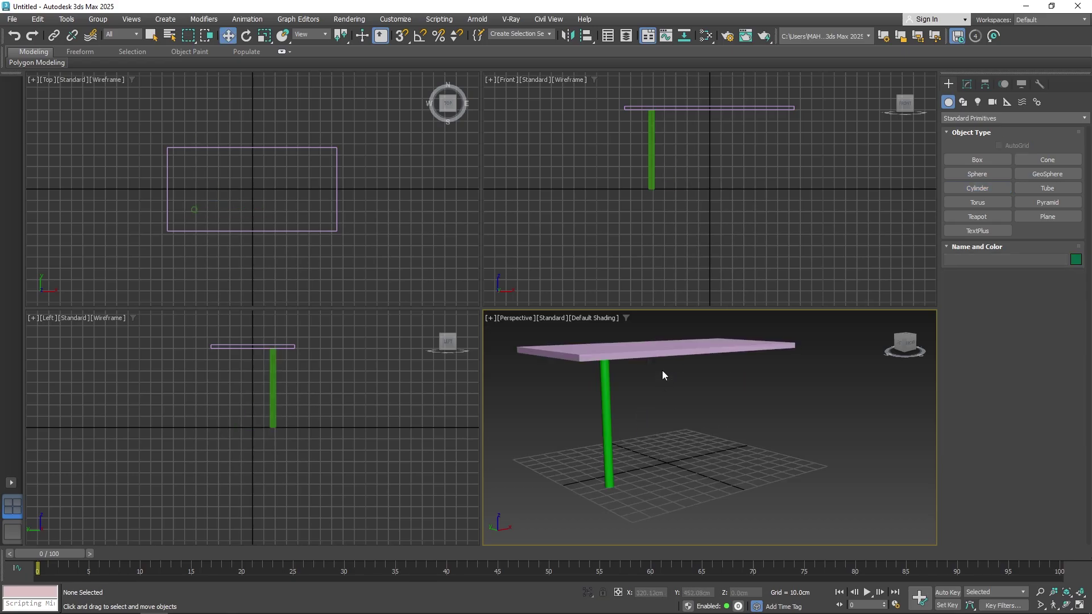
middle_drag(662, 371, 679, 397)
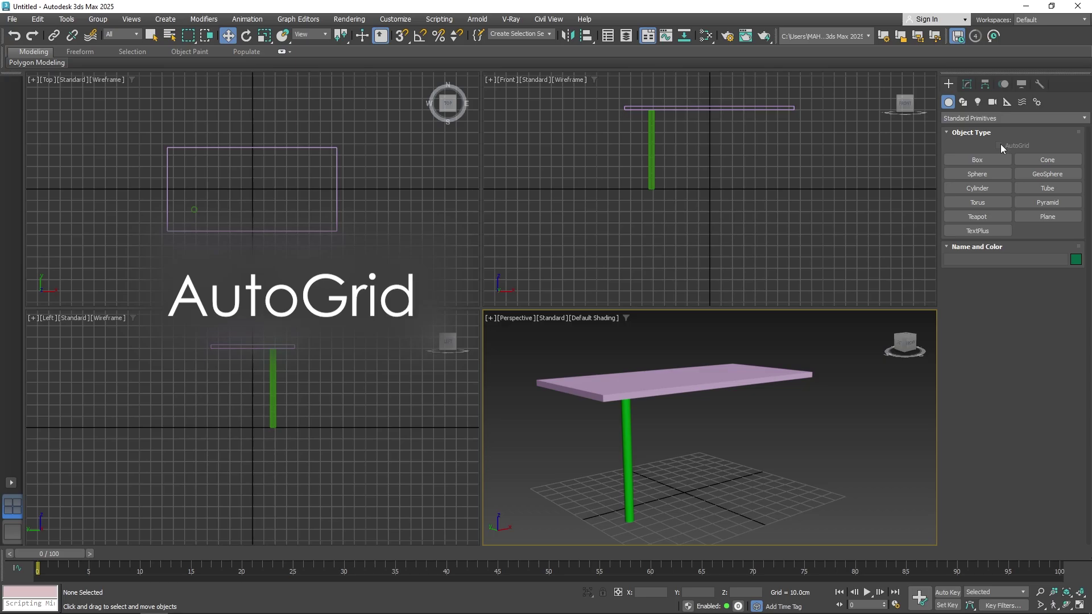
click(981, 176)
click(981, 187)
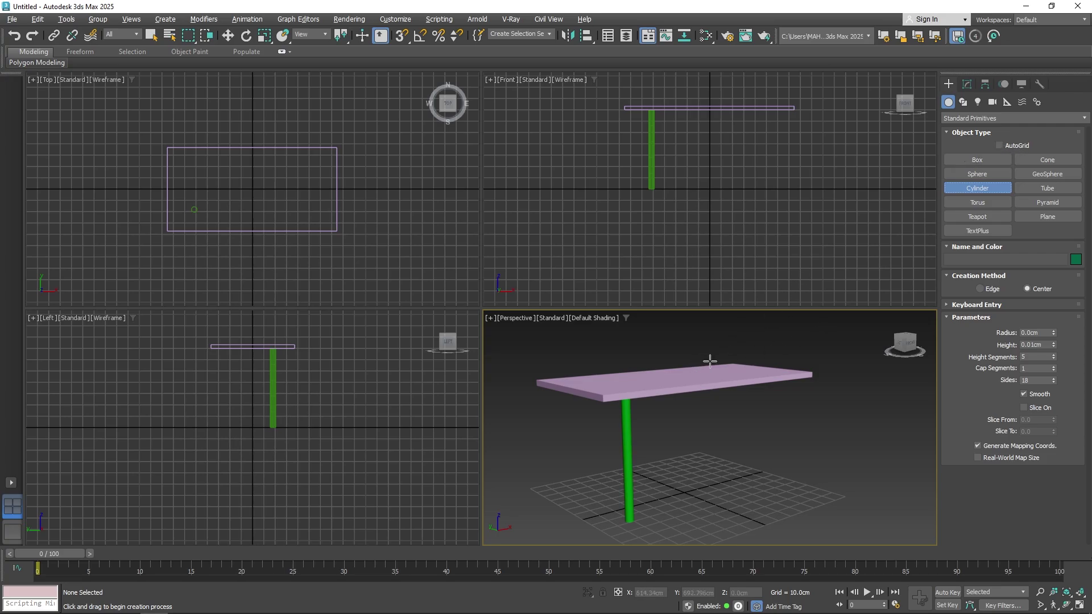
alt+middle_drag(711, 360, 708, 378)
click(999, 146)
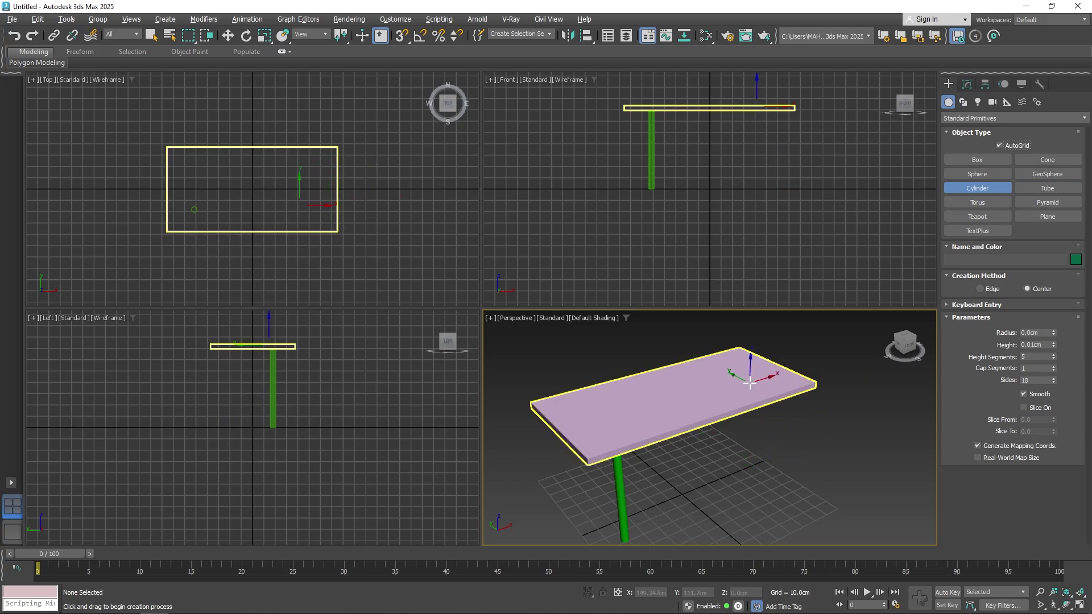
Step: Try drawing AutoGrid cylinders on the tabletop's upper surface and on the leg's side, and undo both
drag(755, 372, 761, 376)
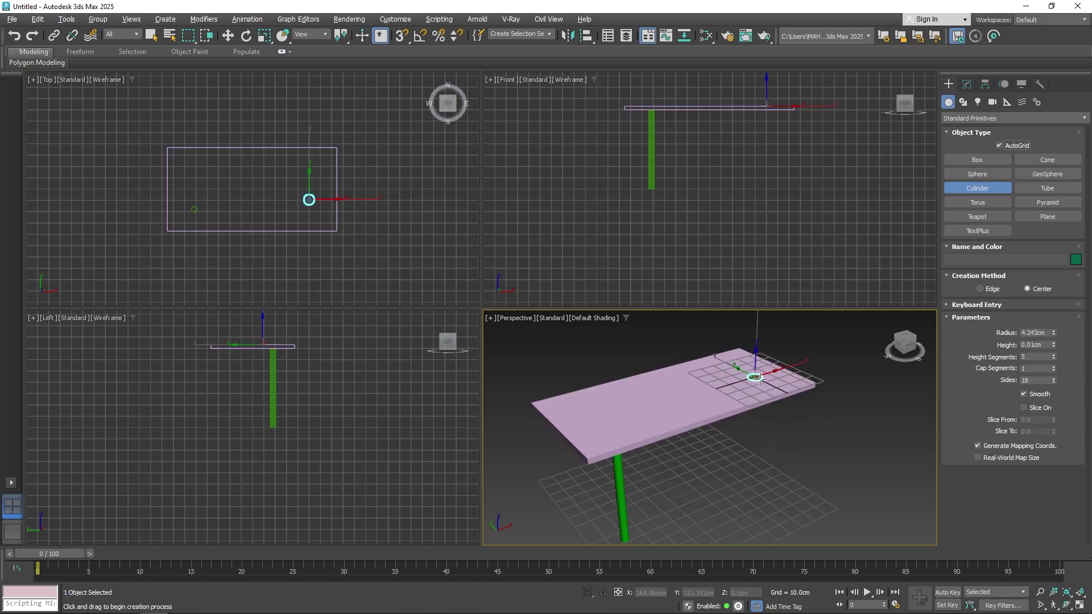
click(758, 318)
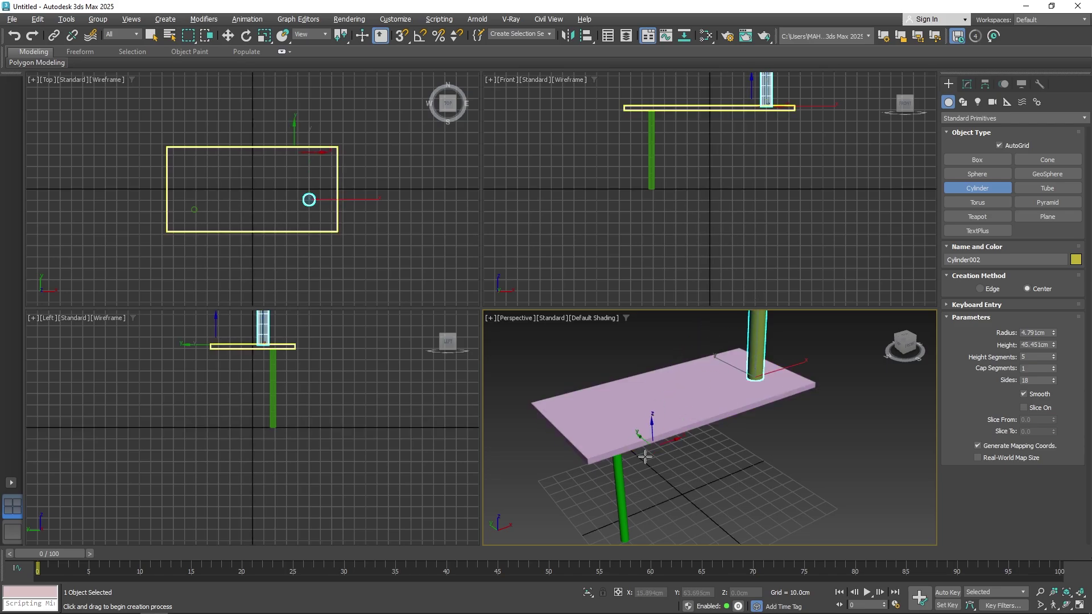
drag(624, 479, 633, 485)
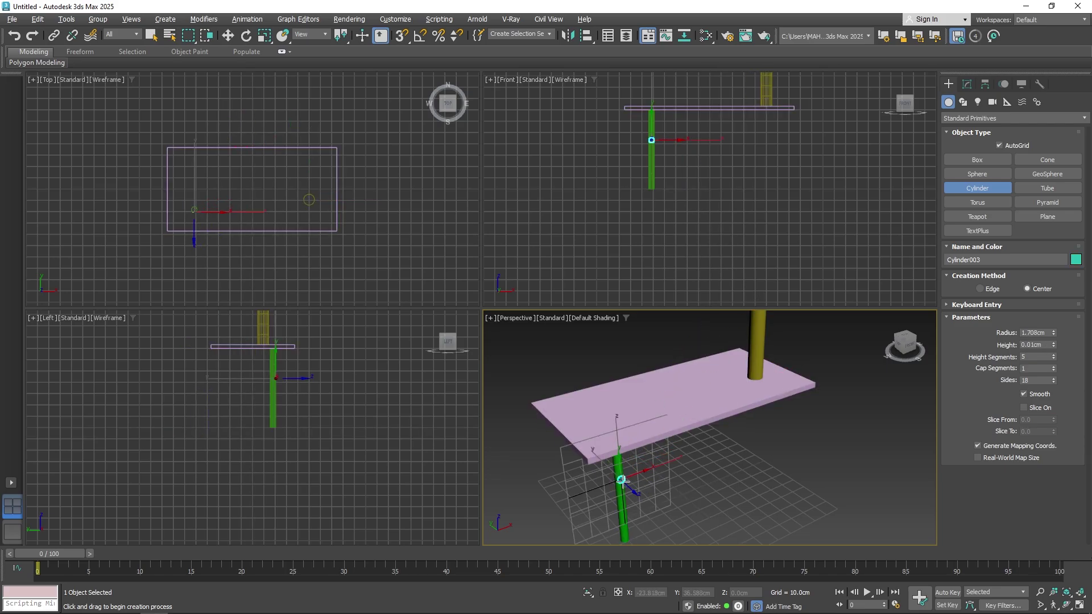
right_click(858, 385)
right_click(858, 385)
key(ctrl+z)
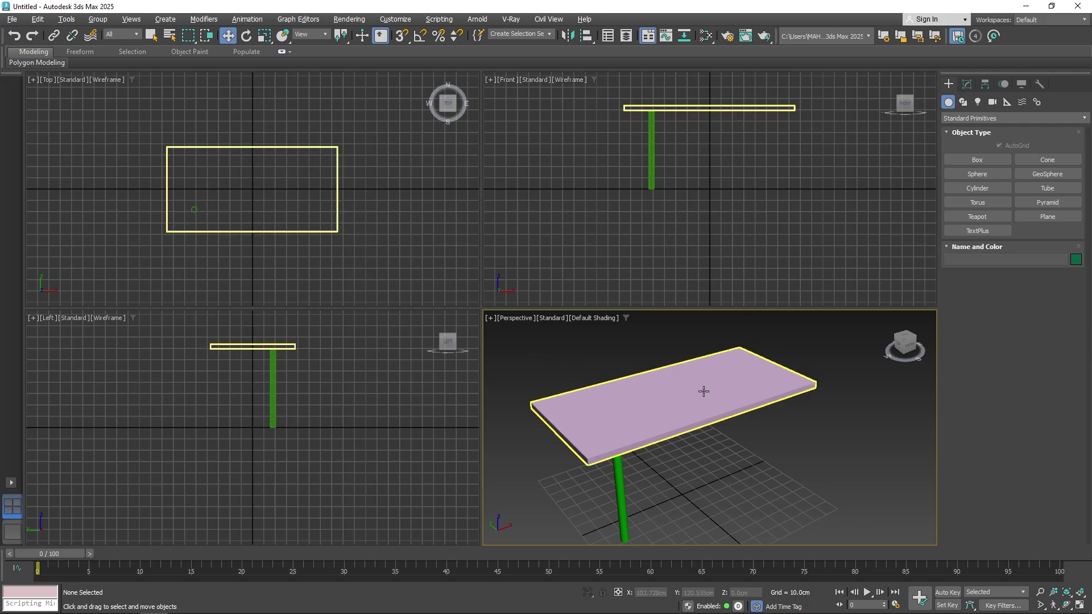
Step: Clone the leg as a single copy about 39 cm along Y, toward the tabletop's opposite long edge
click(621, 477)
scroll(654, 423, down, 3)
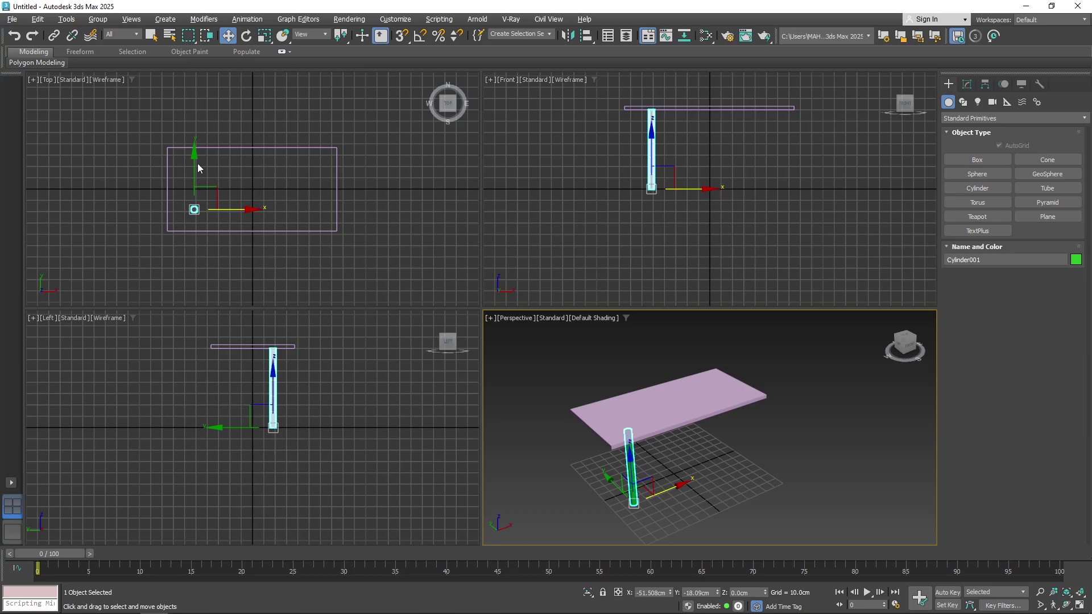
shift+drag(196, 165, 200, 124)
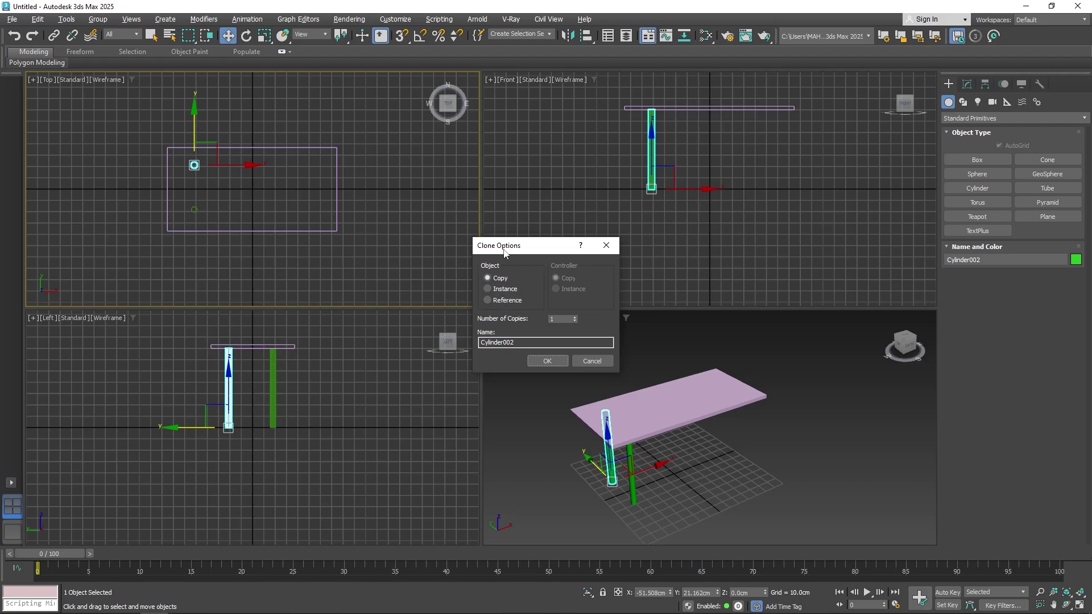
click(547, 362)
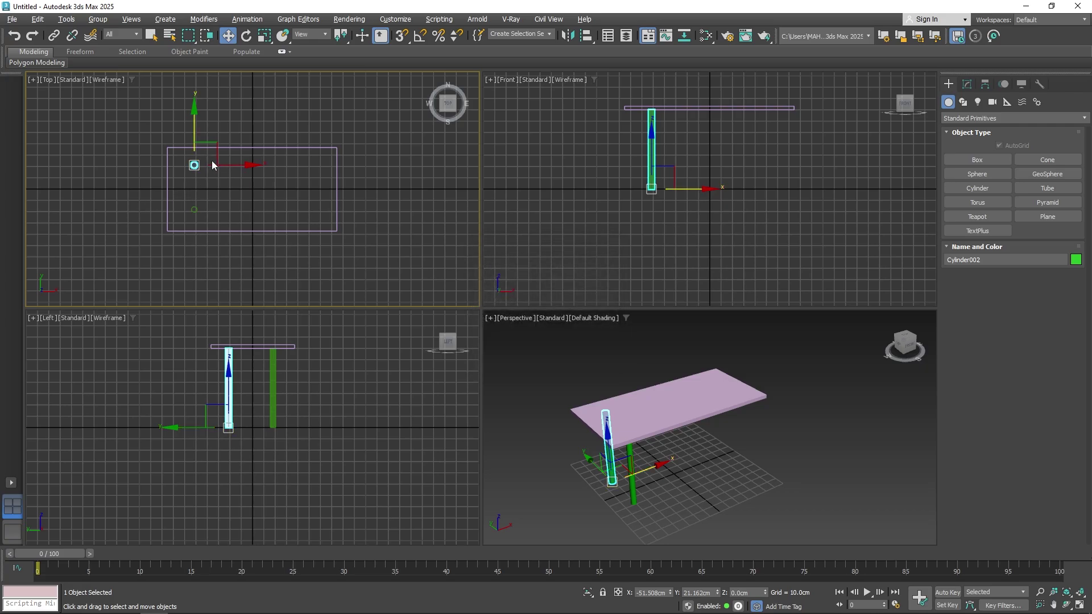
Step: Select both legs and clone them as copies along X to the other end of the tabletop
mouse_move(238, 153)
mouse_down()
mouse_move(194, 215)
mouse_move(275, 188)
mouse_move(351, 190)
mouse_up()
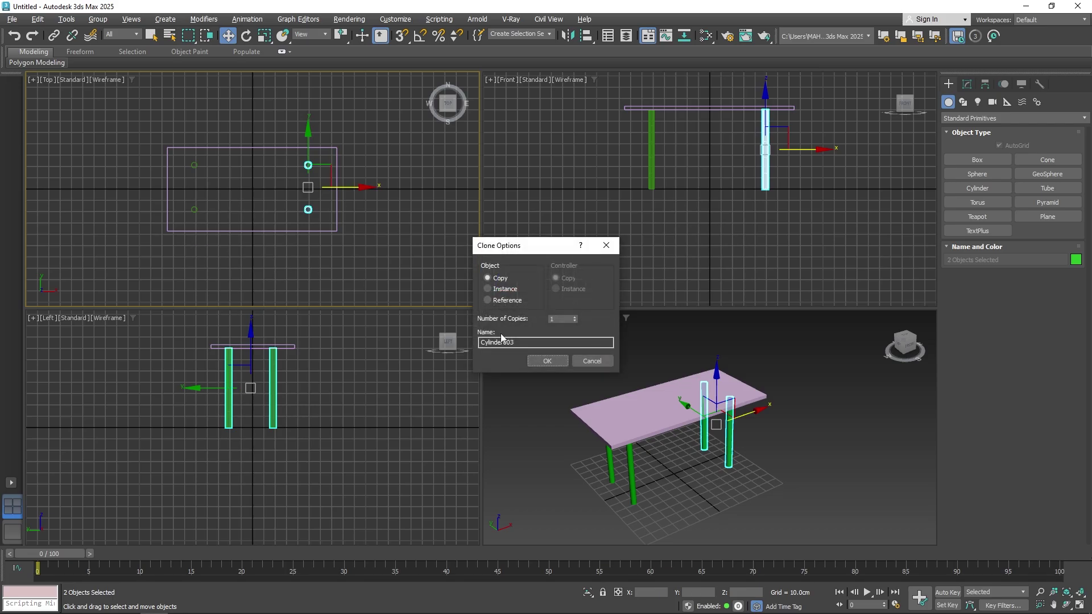
click(542, 363)
mouse_move(634, 409)
alt+middle_down()
mouse_move(634, 380)
mouse_move(659, 370)
mouse_move(699, 393)
mouse_move(729, 386)
alt+middle_up()
click(778, 389)
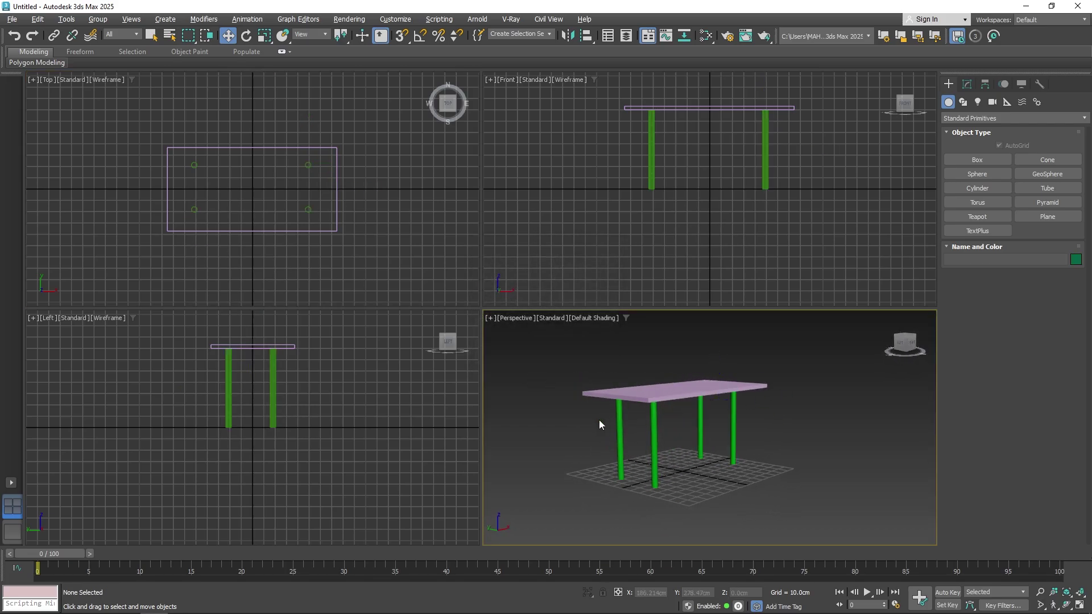
Step: Maximize the Perspective view and shift the tabletop about 2.4 cm in the negative Y direction
scroll(632, 381, up, 3)
middle_drag(669, 403, 648, 387)
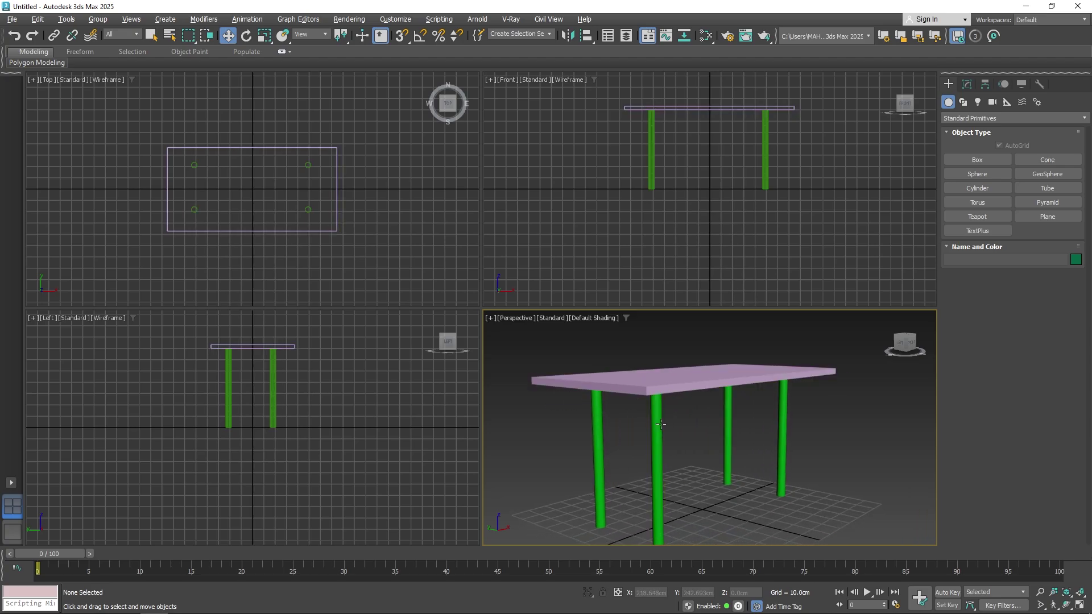
scroll(634, 364, down, 3)
middle_drag(634, 364, 638, 391)
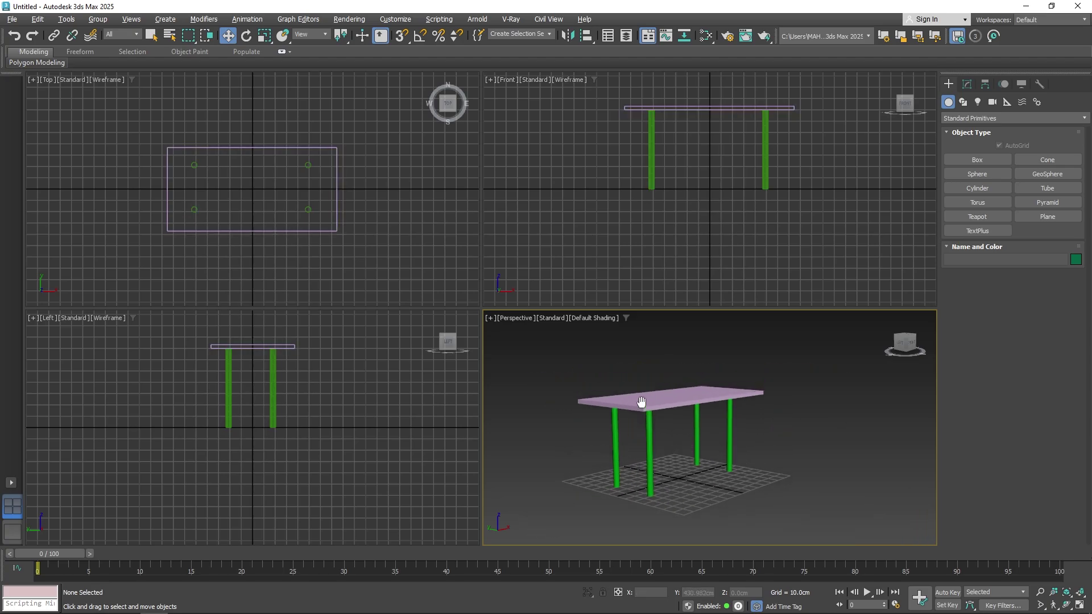
key(alt+w)
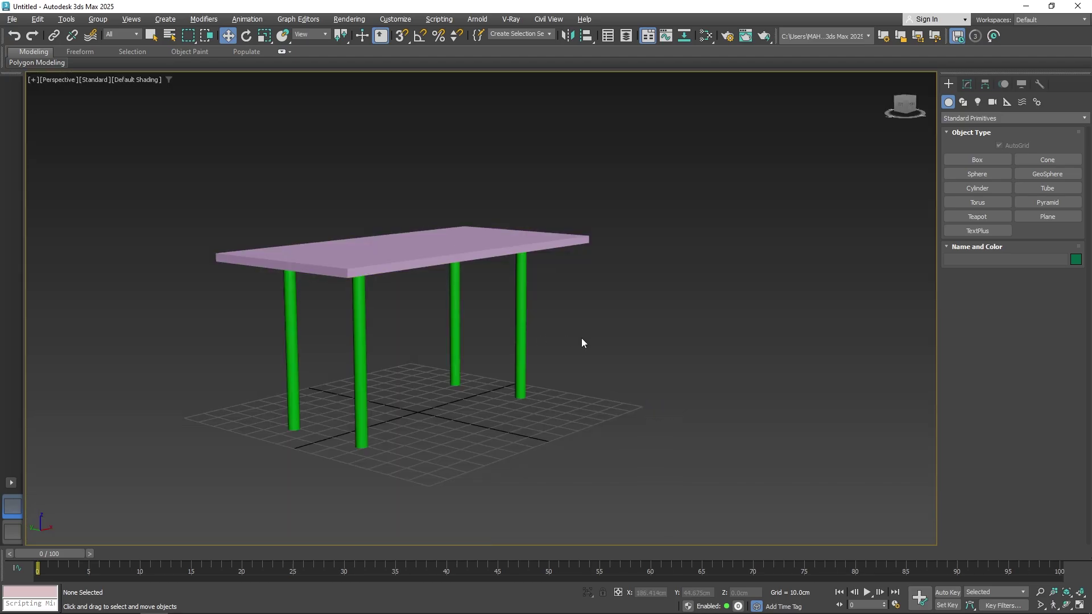
middle_drag(581, 337, 641, 360)
click(500, 339)
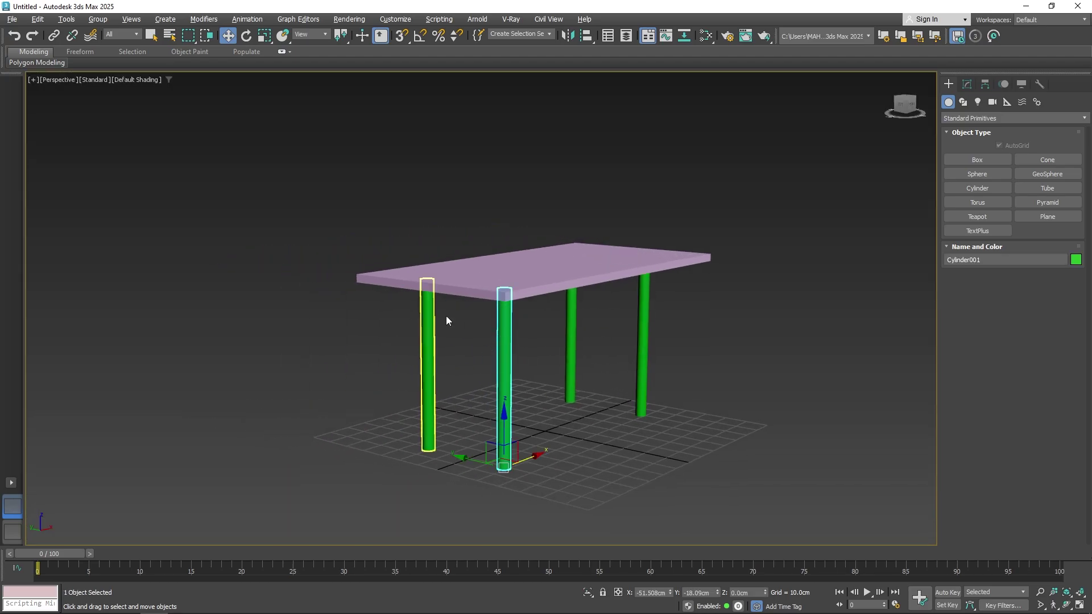
click(518, 289)
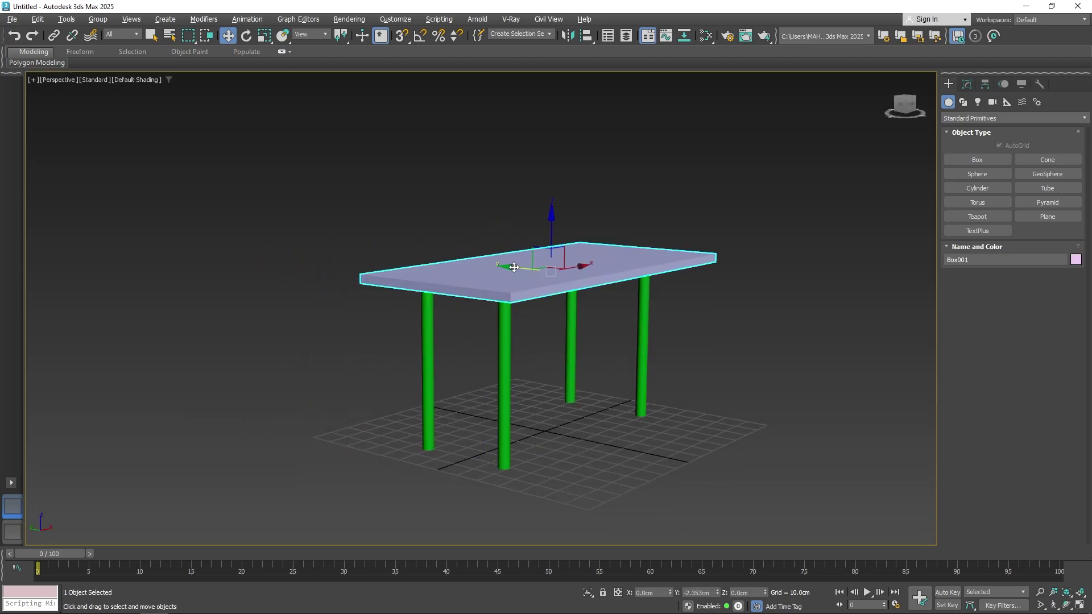
click(654, 370)
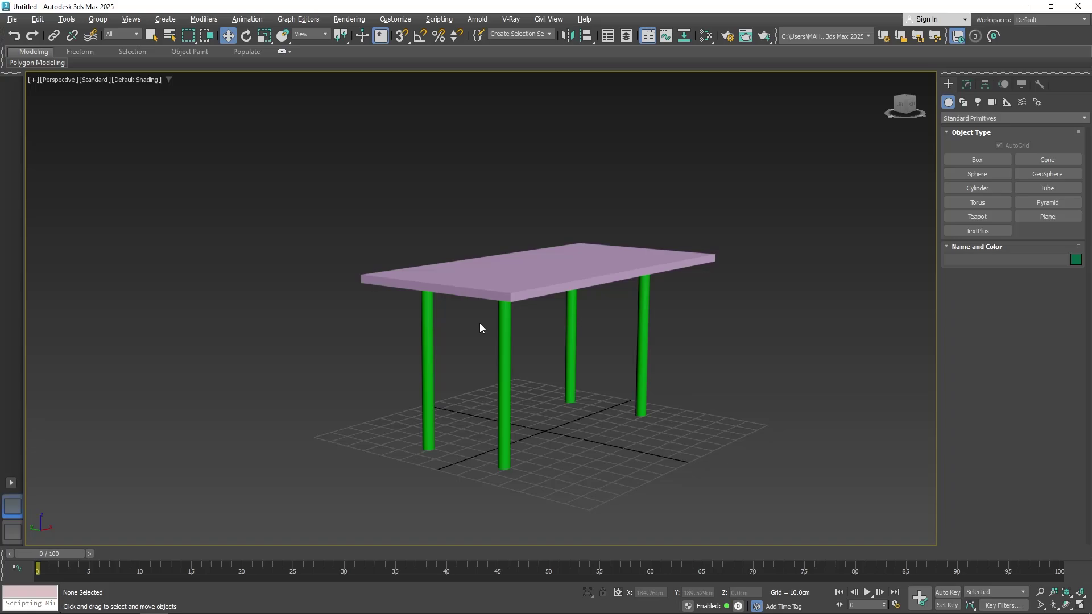
Step: Draw a floor plane about 330 × 347 cm on the ground beneath the table, undoing a smaller first attempt
scroll(483, 293, down, 2)
click(506, 287)
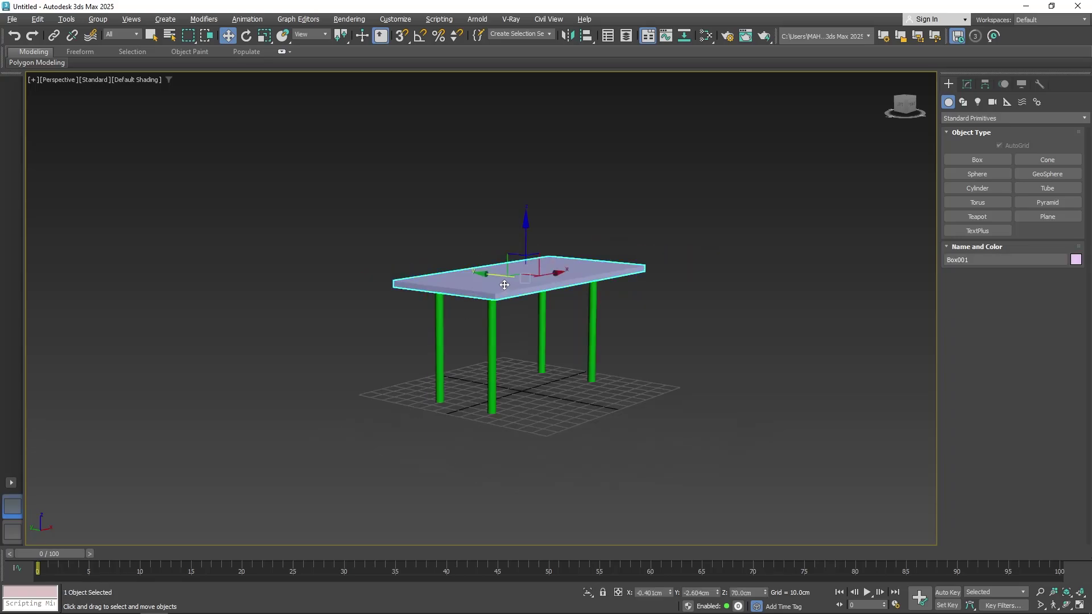
click(990, 162)
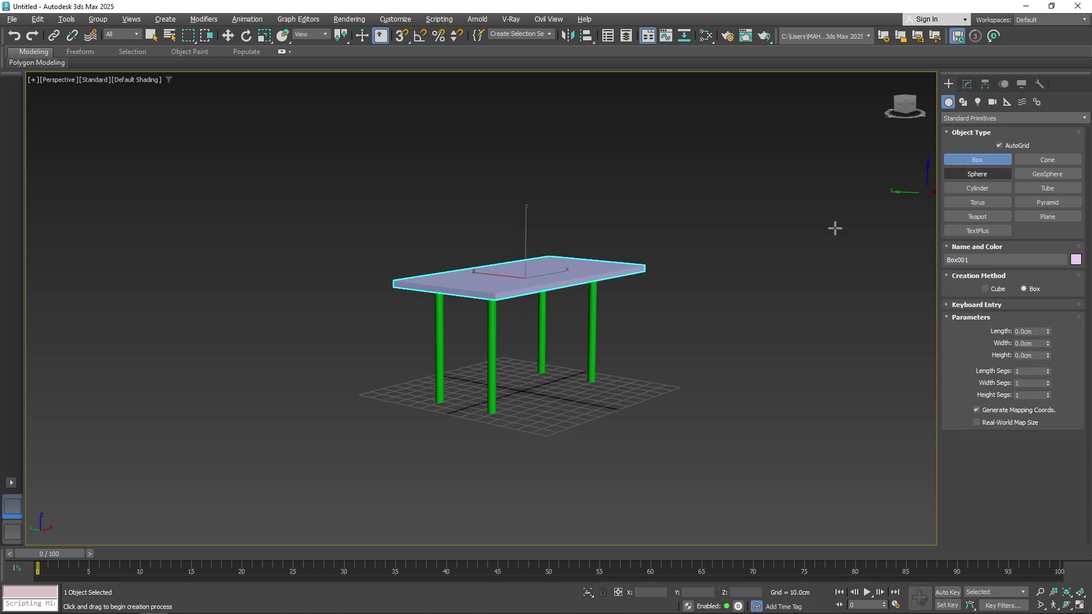
click(1047, 217)
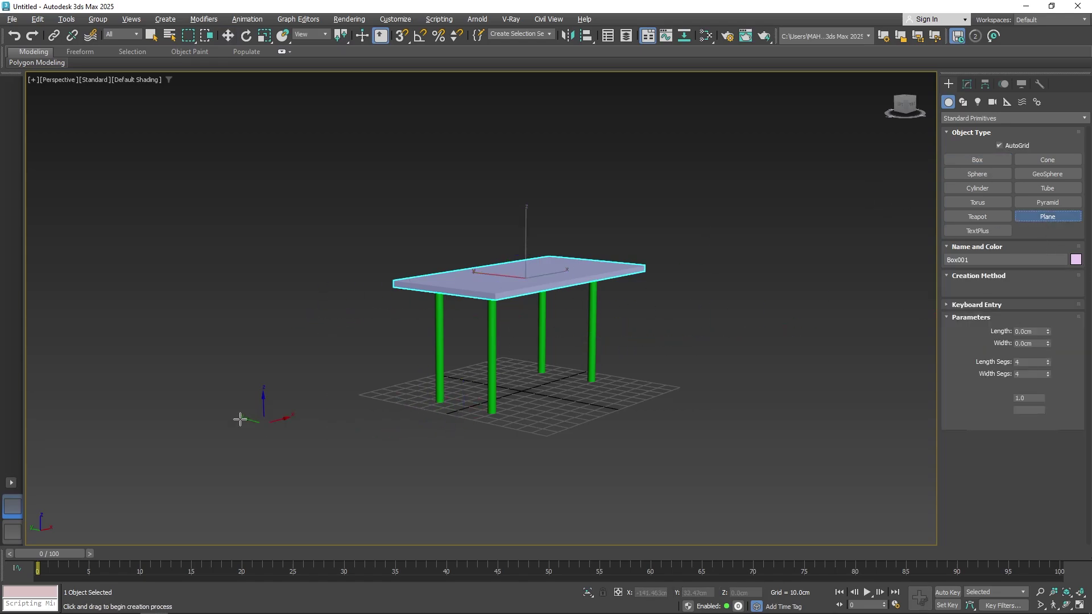
drag(202, 421, 881, 379)
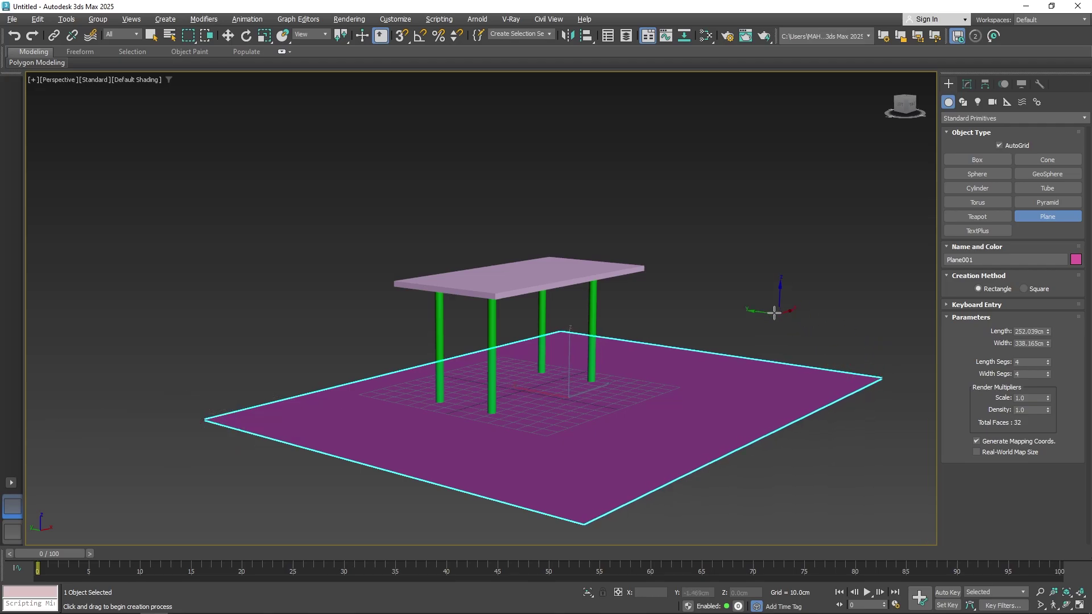
key(ctrl+z)
drag(726, 520, 792, 506)
drag(553, 392, 590, 335)
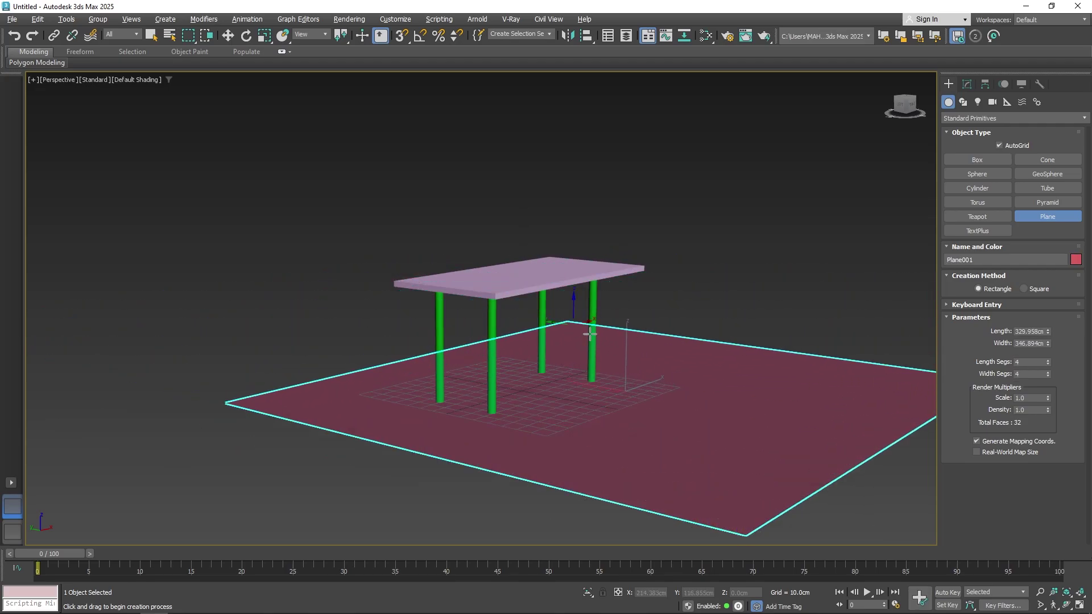
Step: Move the floor plane to about X 0.4 cm, Y -15.9 cm so it is centred around the table
scroll(547, 330, down, 3)
alt+middle_drag(547, 330, 497, 342)
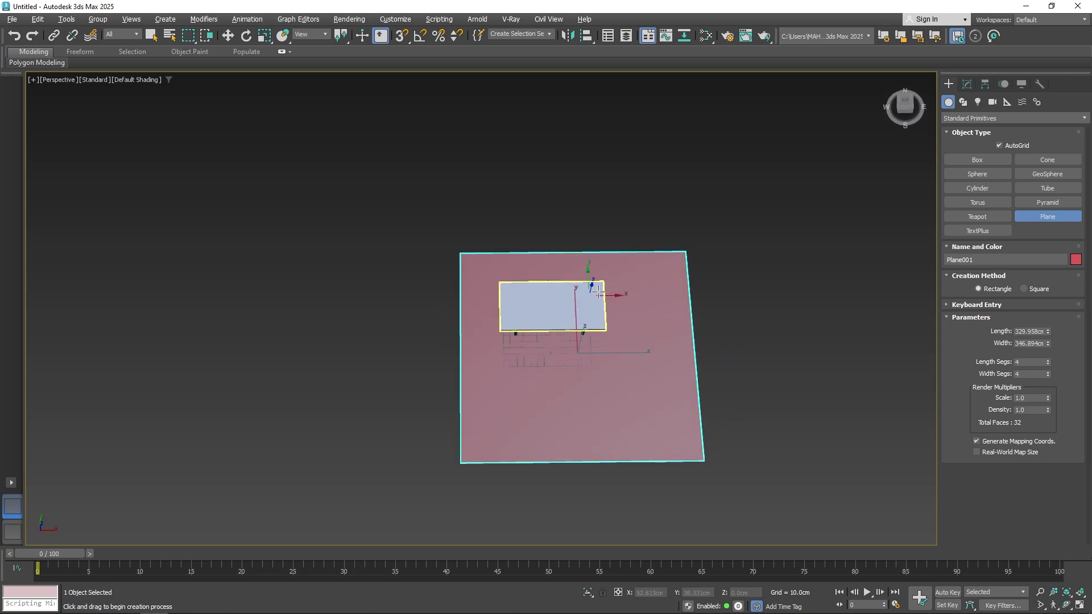
key(w)
middle_drag(598, 332, 570, 313)
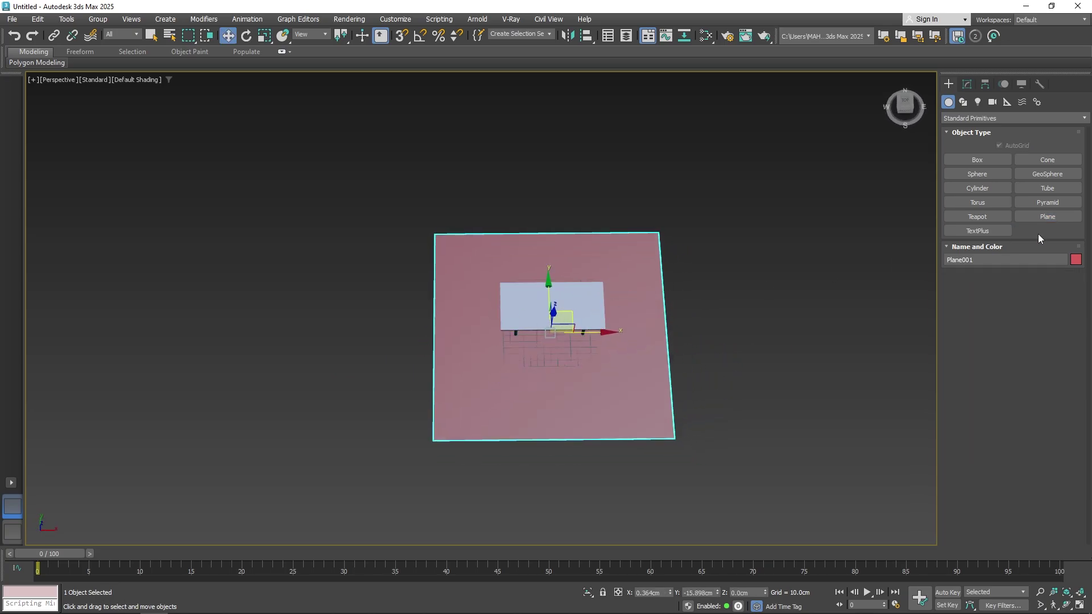
Step: In the Front view, draw a wall plane about 262 × 343 cm rising from the floor, with 1 length and 1 width segment
click(1048, 216)
key(f)
scroll(575, 324, down, 4)
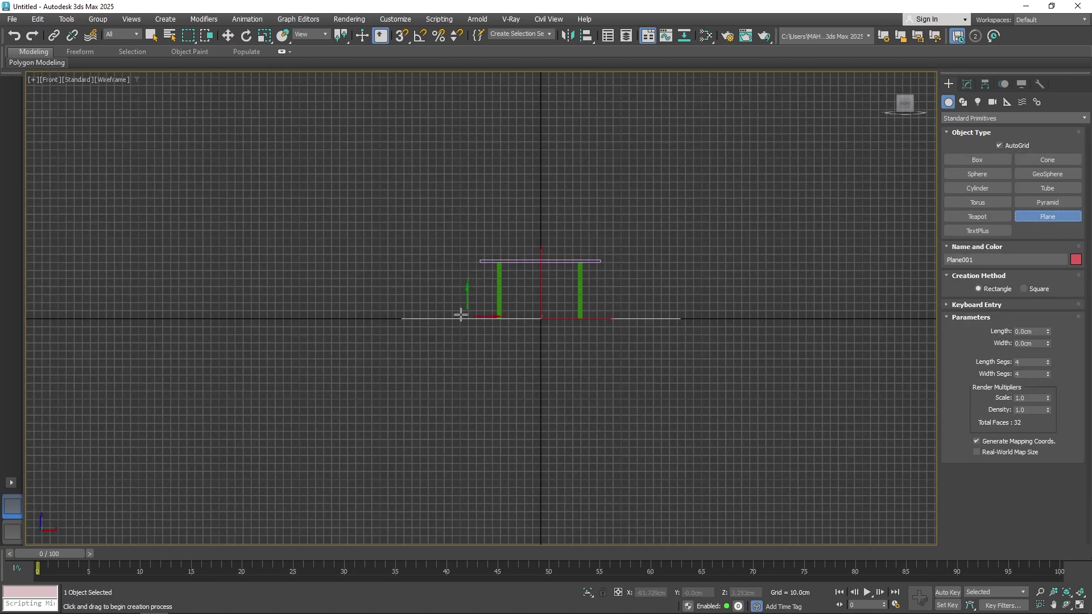
click(402, 318)
drag(403, 319, 679, 108)
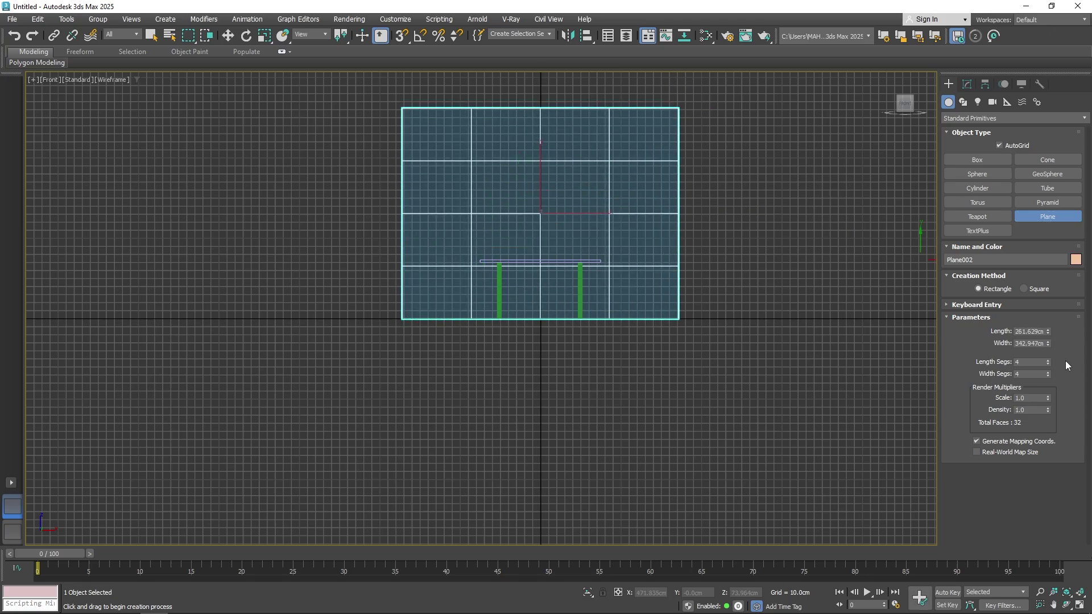
drag(1049, 364, 1052, 434)
drag(1048, 373, 1050, 385)
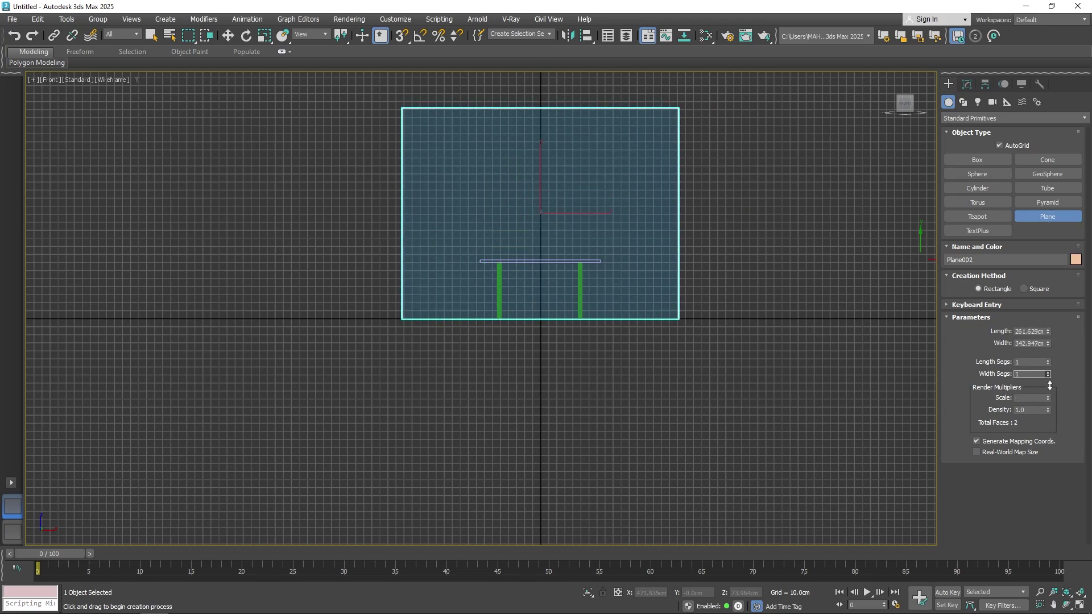
Step: Reduce the floor plane to 1 length segment and 1 width segment
alt+middle_drag(601, 304, 654, 354)
right_click(654, 354)
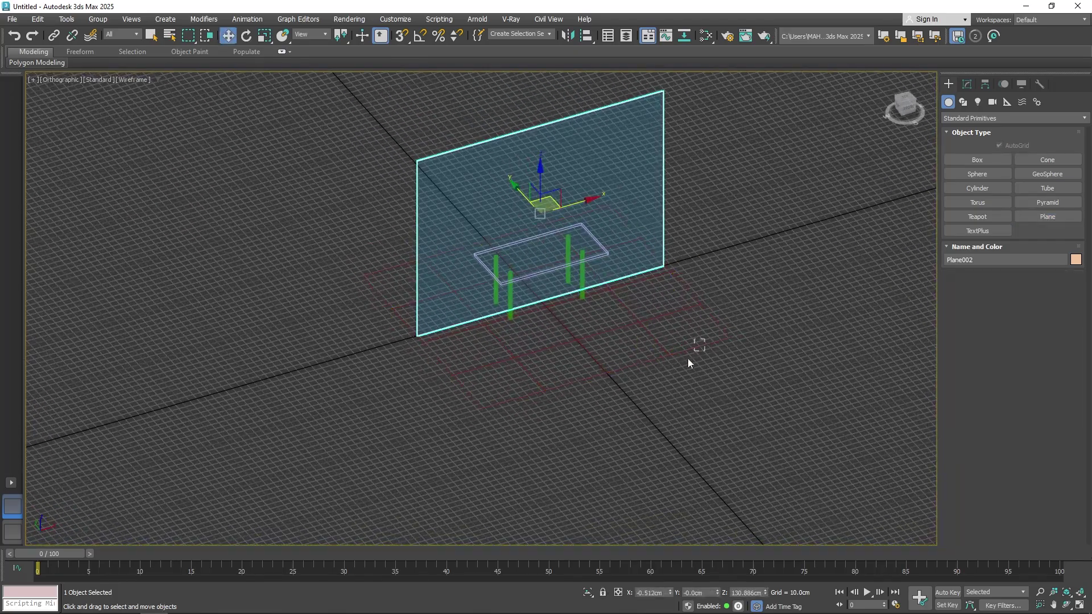
click(685, 354)
click(966, 85)
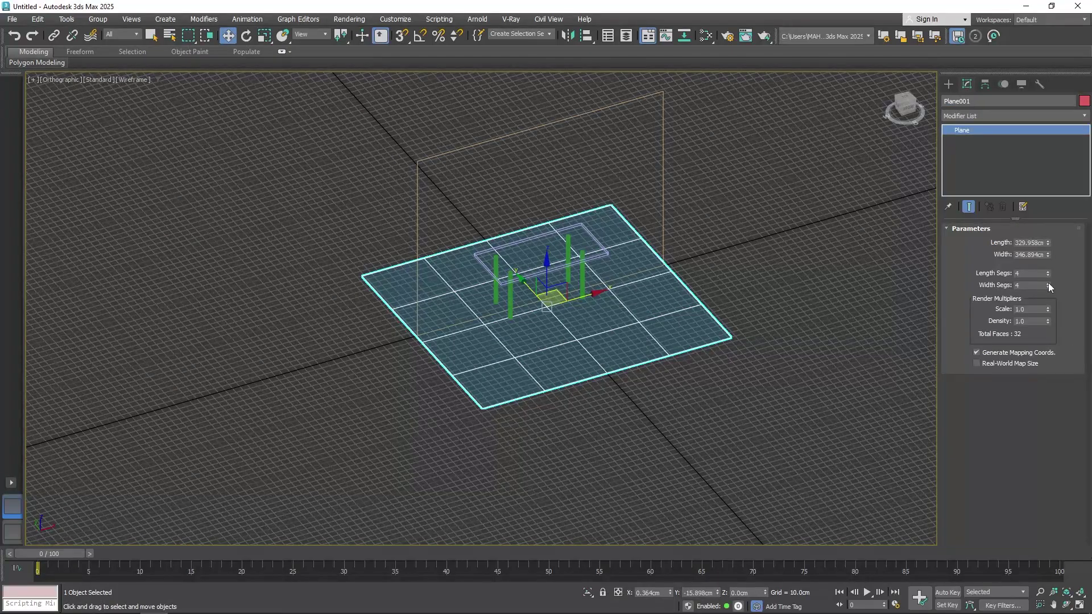
click(776, 188)
Step: In a shaded view with the grid hidden, move the wall plane to the floor's rear edge, at about Y 148 cm
click(667, 189)
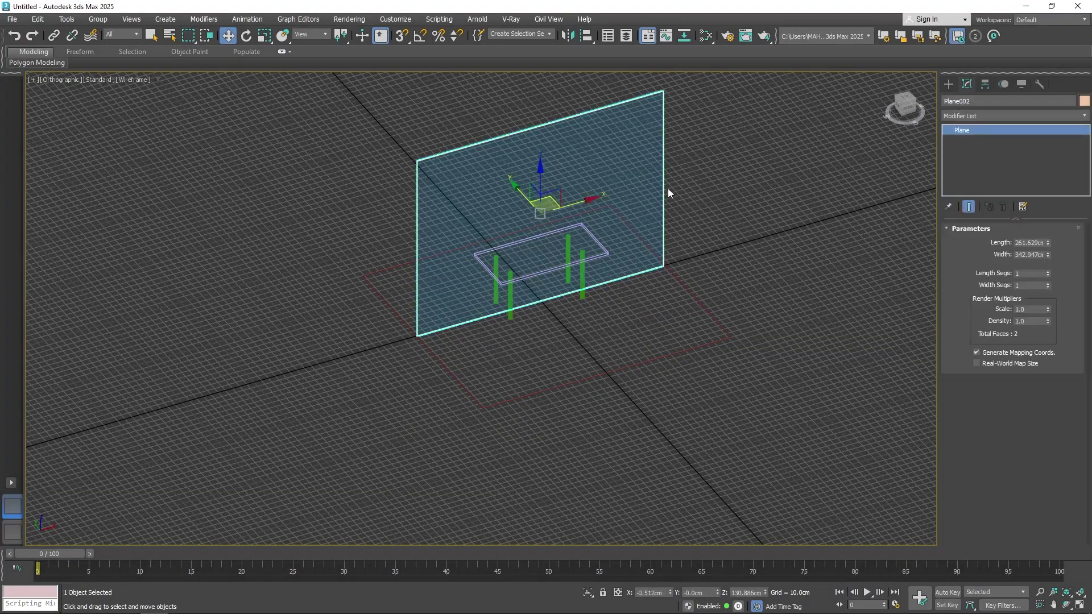
alt+middle_drag(668, 189, 695, 173)
key(g)
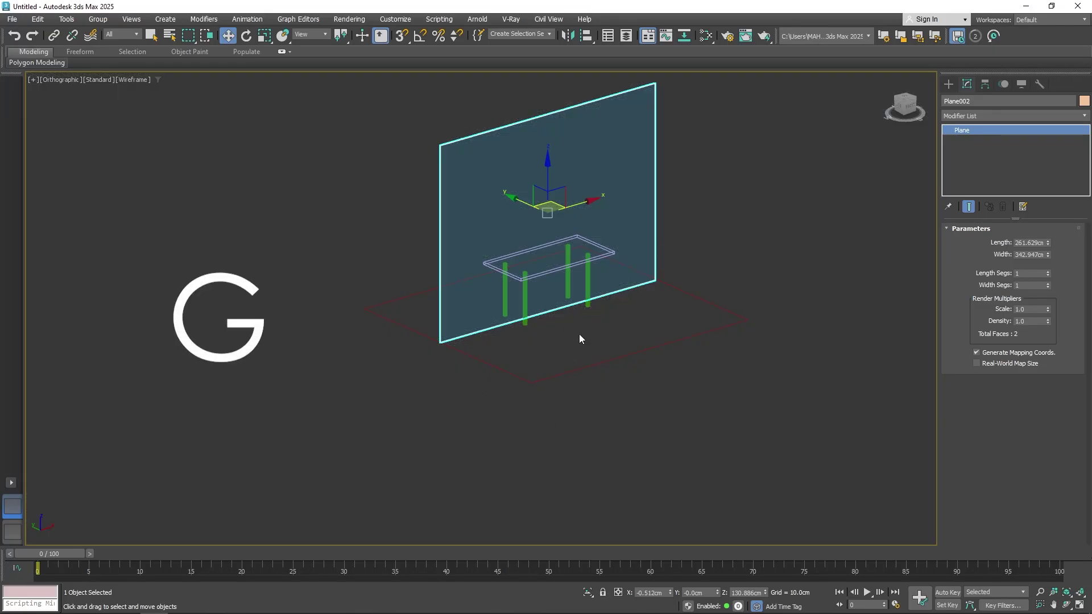
key(F3)
middle_drag(562, 331, 560, 360)
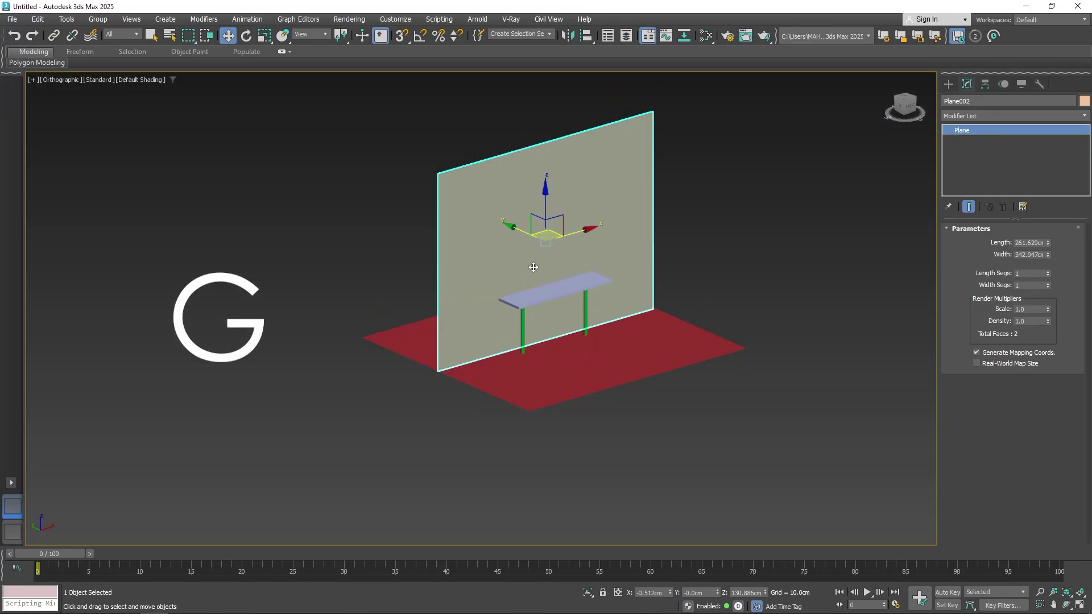
alt+middle_drag(533, 267, 389, 268)
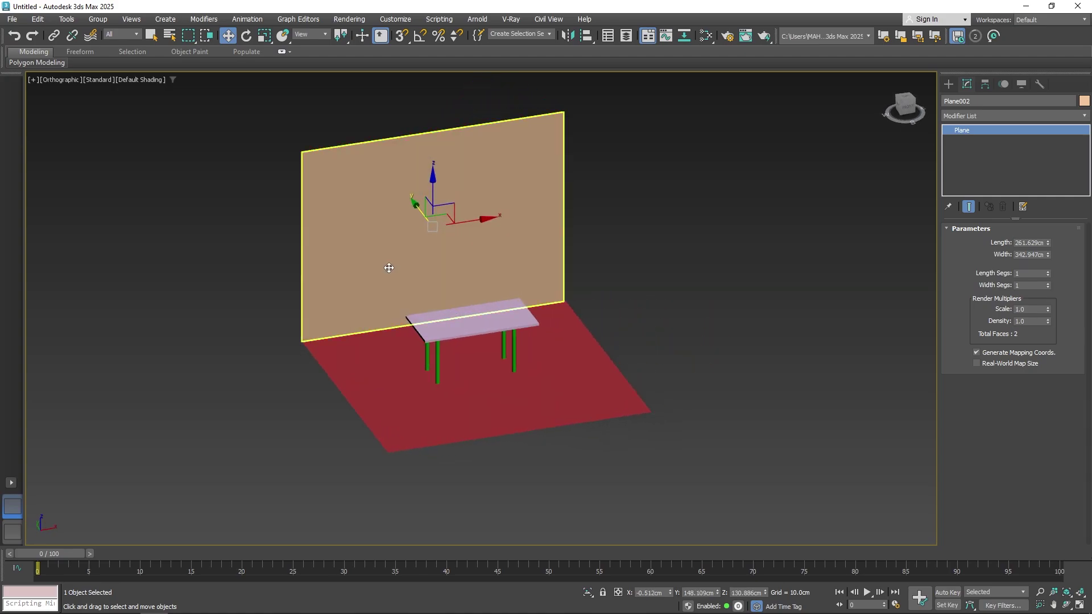
key(alt+x)
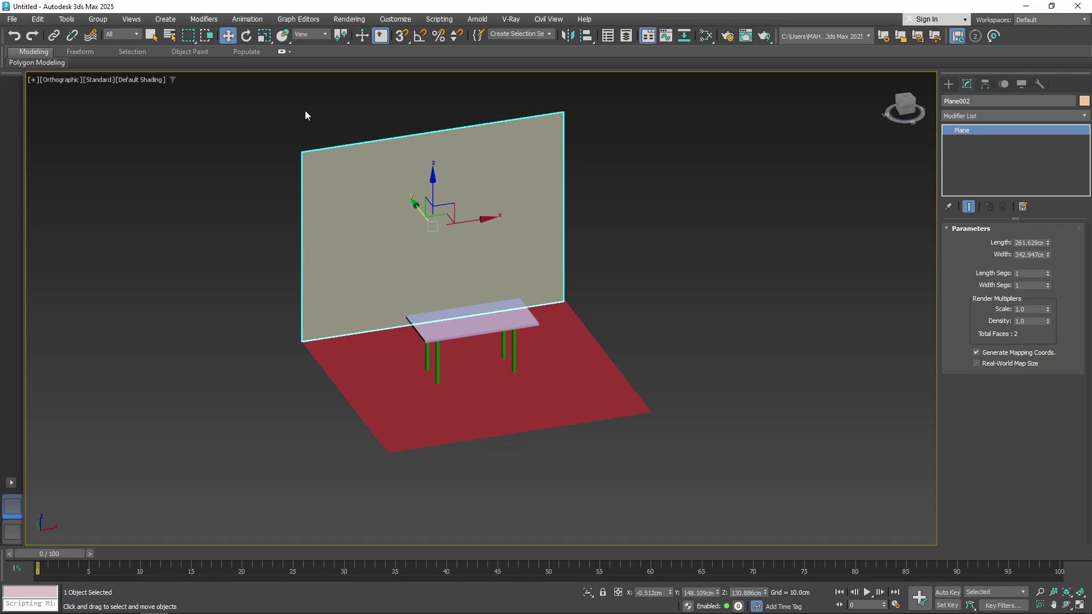
Step: Cancel a copy of the wall along X and instead clone it as a copy rotated 90 degrees about Z with angle snap
shift+drag(464, 222, 804, 215)
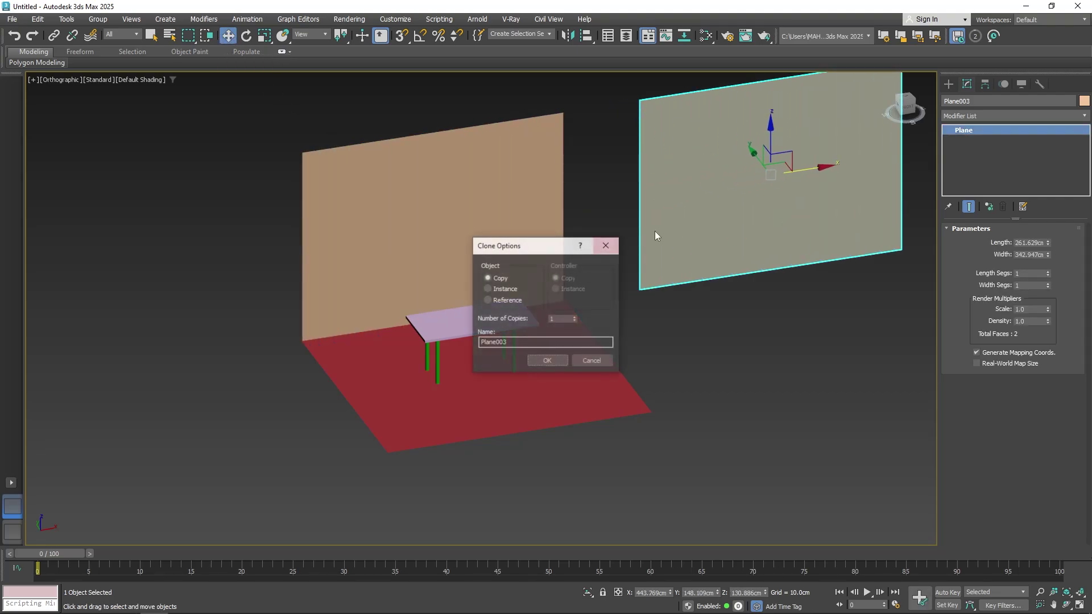
click(592, 361)
click(246, 35)
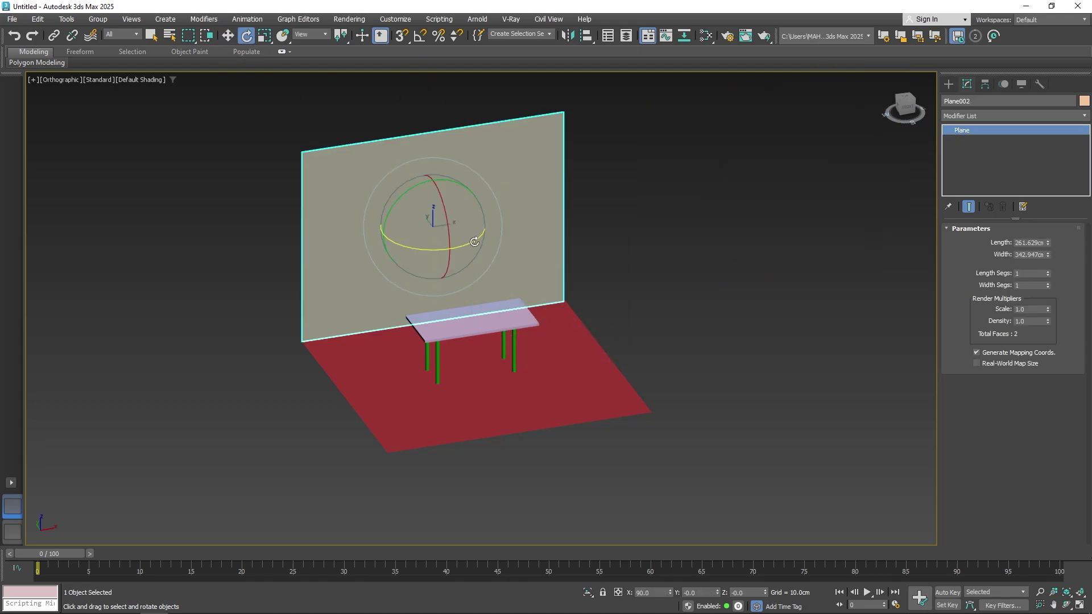
mouse_move(473, 242)
shift+mouse_down()
mouse_move(403, 275)
mouse_move(412, 284)
mouse_move(400, 302)
mouse_move(446, 296)
shift+mouse_up()
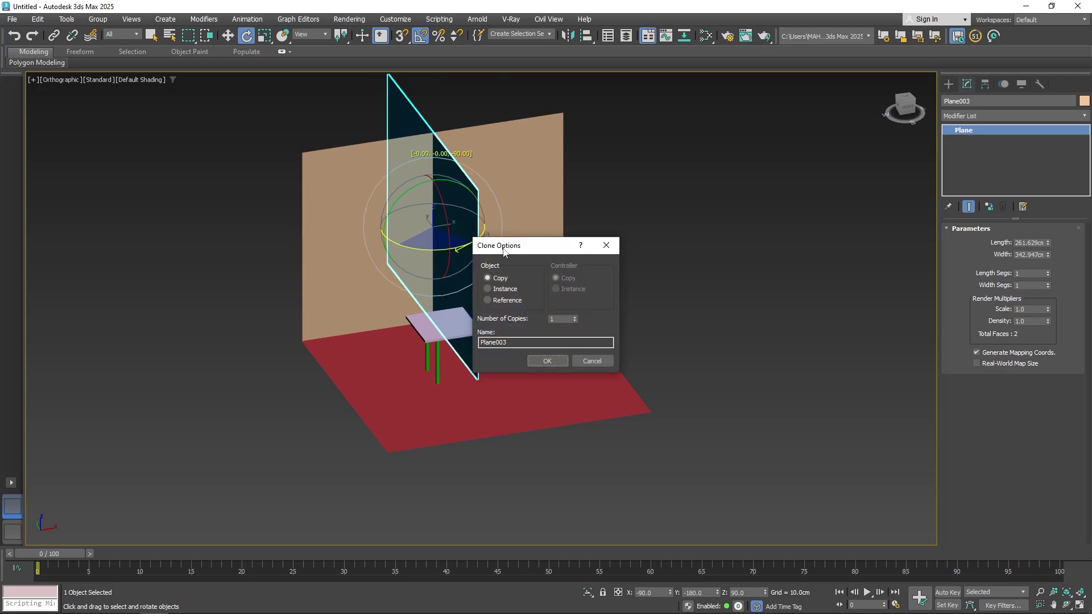
click(543, 362)
Step: Move the rotated wall copy to the floor's side edge, at about X 169.5 cm, Y -20 cm
alt+middle_drag(543, 362, 544, 310)
key(w)
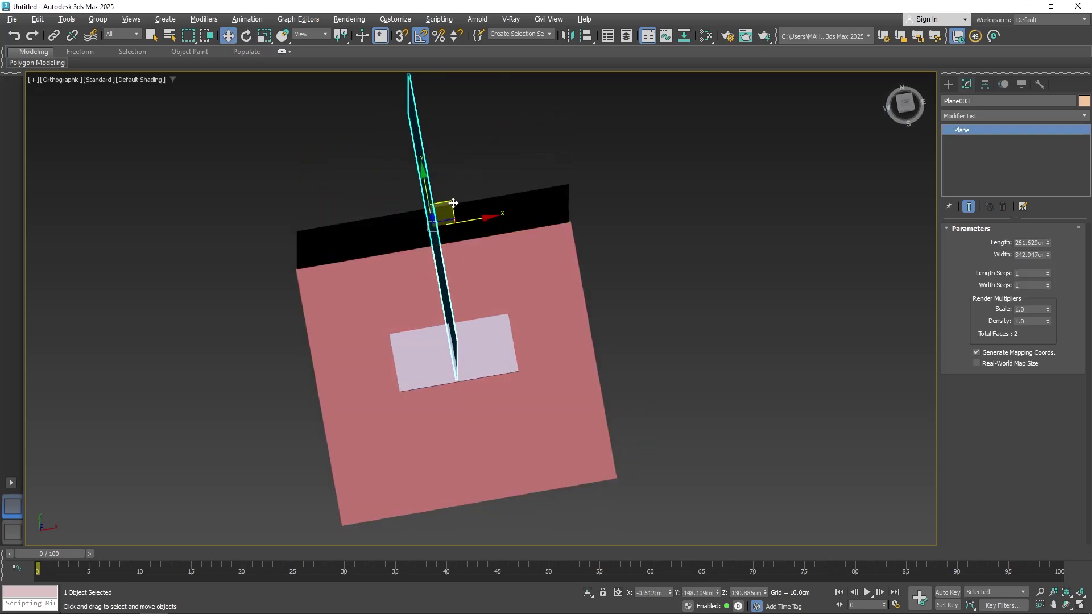
drag(544, 311, 611, 308)
alt+middle_drag(610, 308, 641, 183)
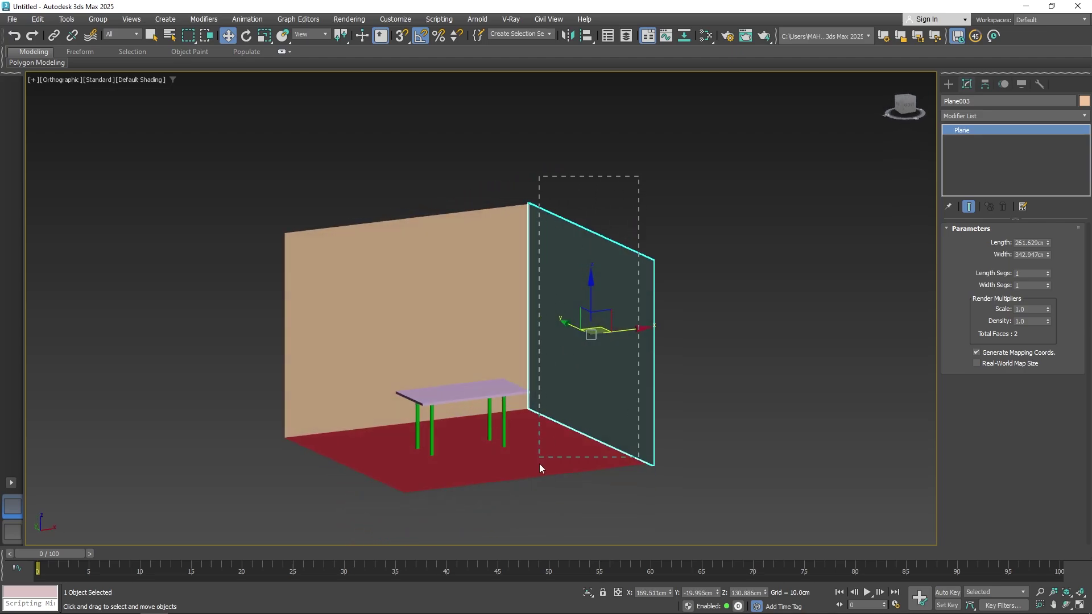
Step: Select the floor and both wall planes, set their object color to white, and return to the Perspective view
alt+middle_drag(692, 324, 666, 294)
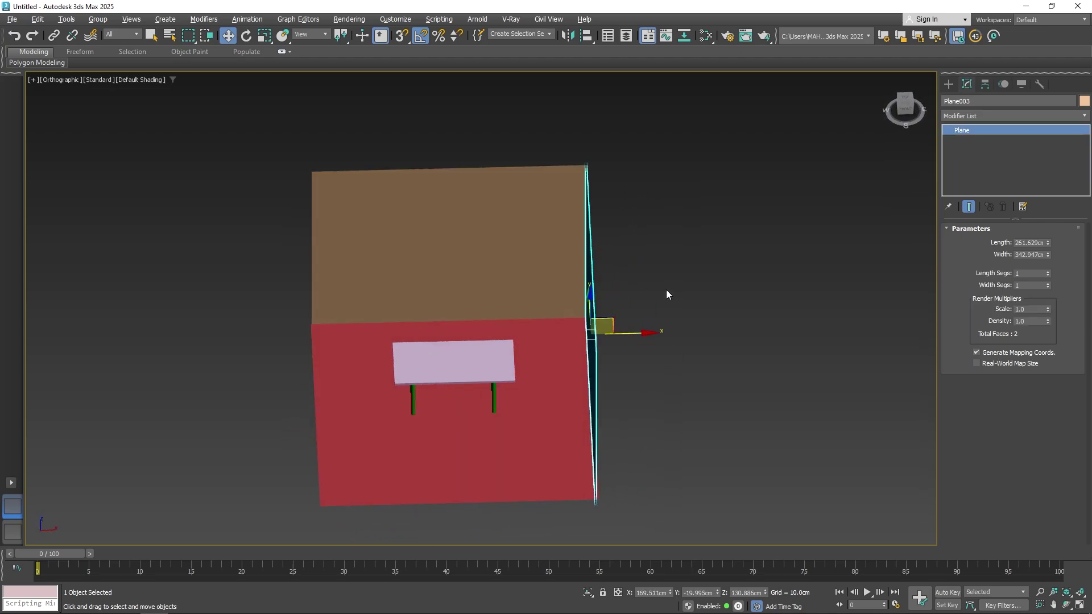
drag(633, 144, 586, 230)
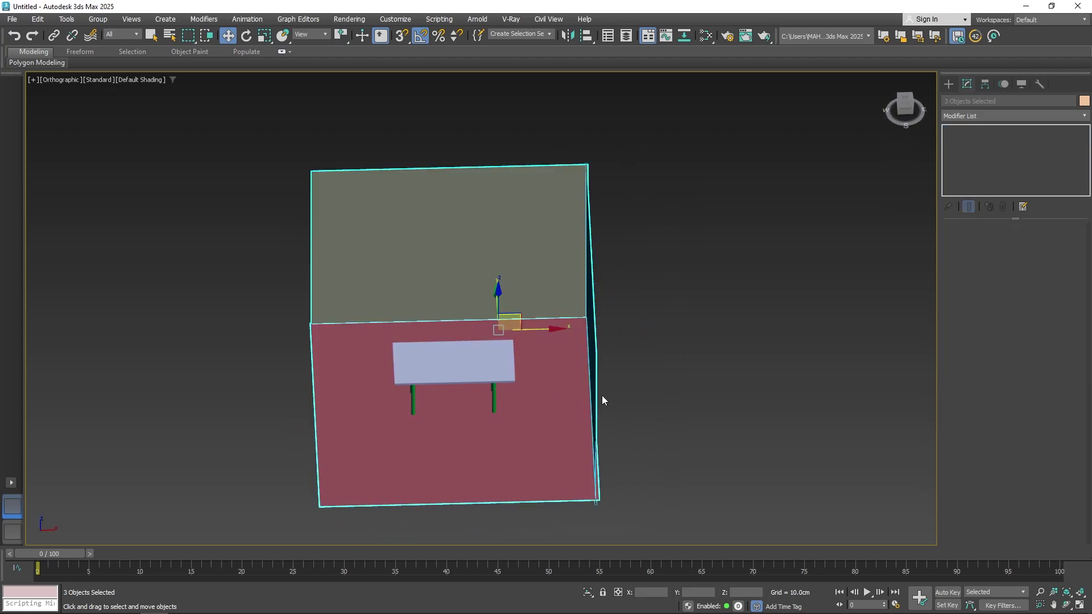
click(1084, 101)
click(791, 375)
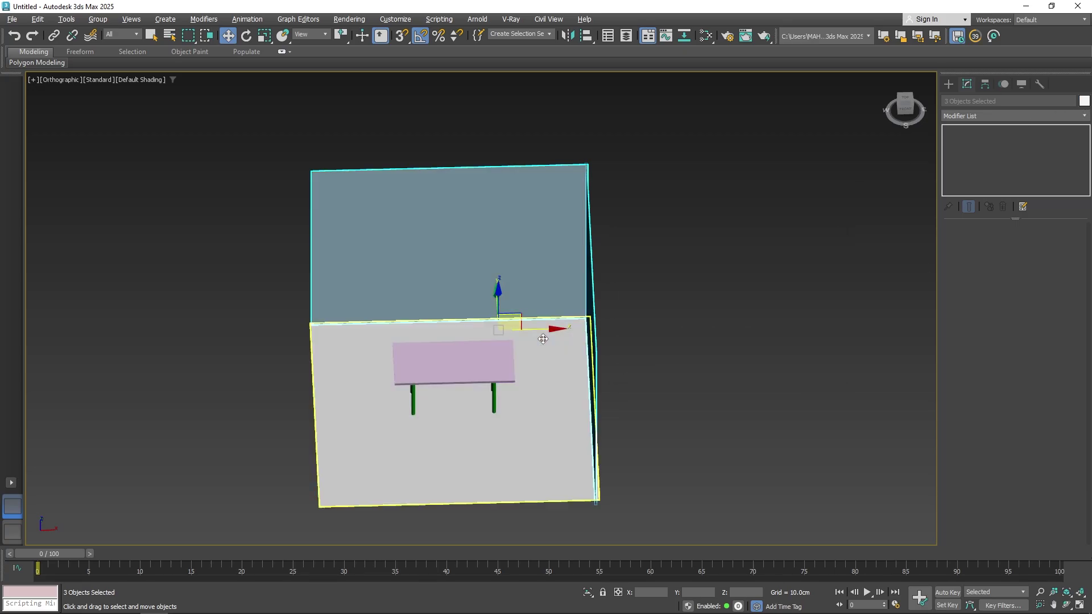
alt+middle_drag(791, 375, 793, 289)
click(792, 289)
key(p)
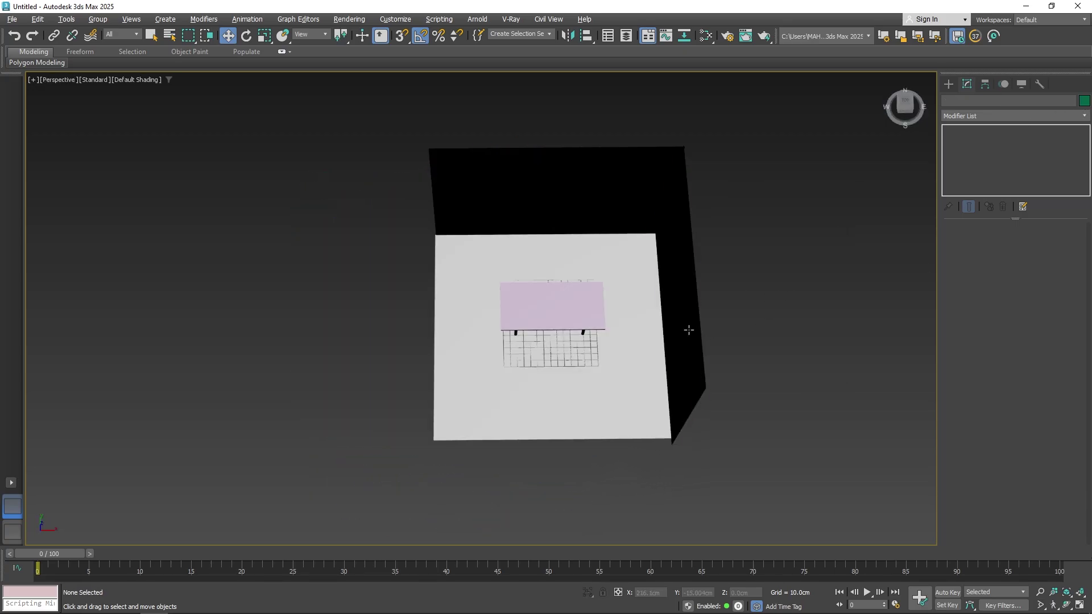
Step: Draw an AutoGrid box about 33 × 37 × 2.8 cm on the floor between the table and the rear wall
alt+middle_drag(690, 330, 594, 375)
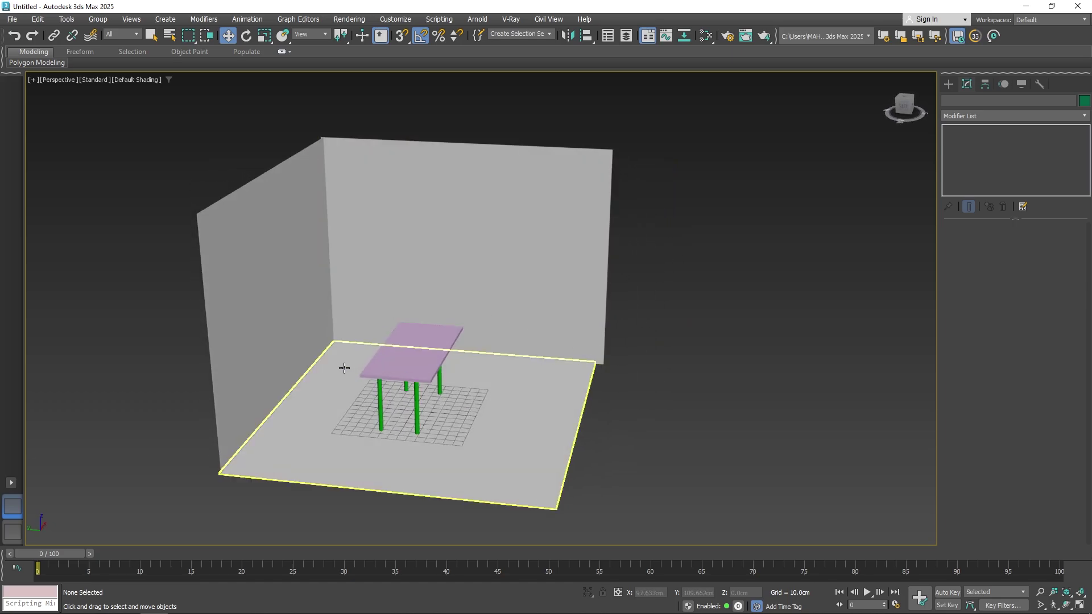
alt+middle_drag(295, 173, 346, 195)
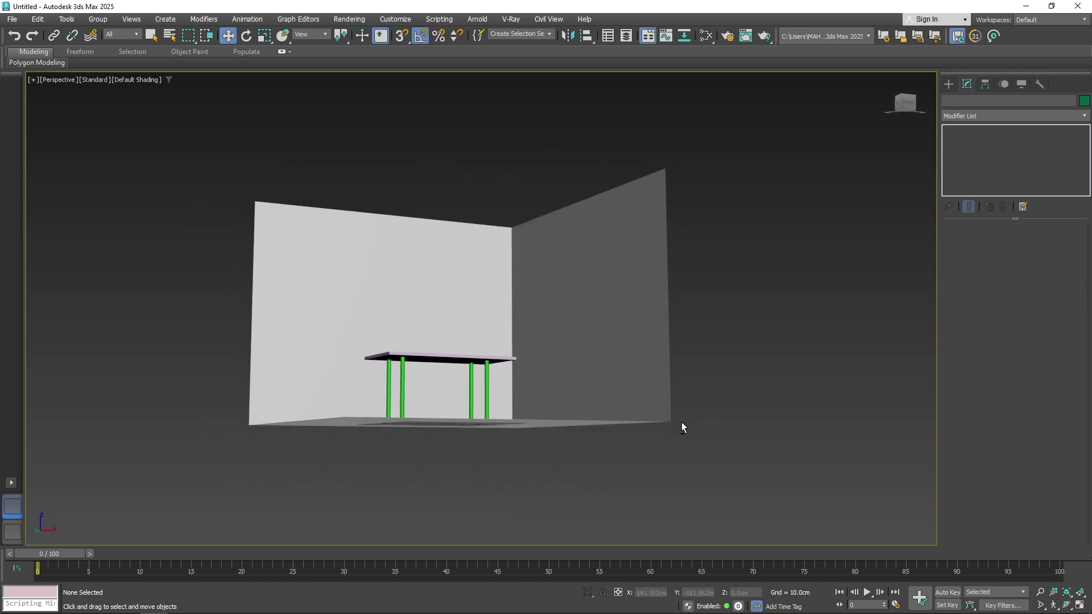
alt+middle_drag(682, 423, 963, 126)
click(949, 84)
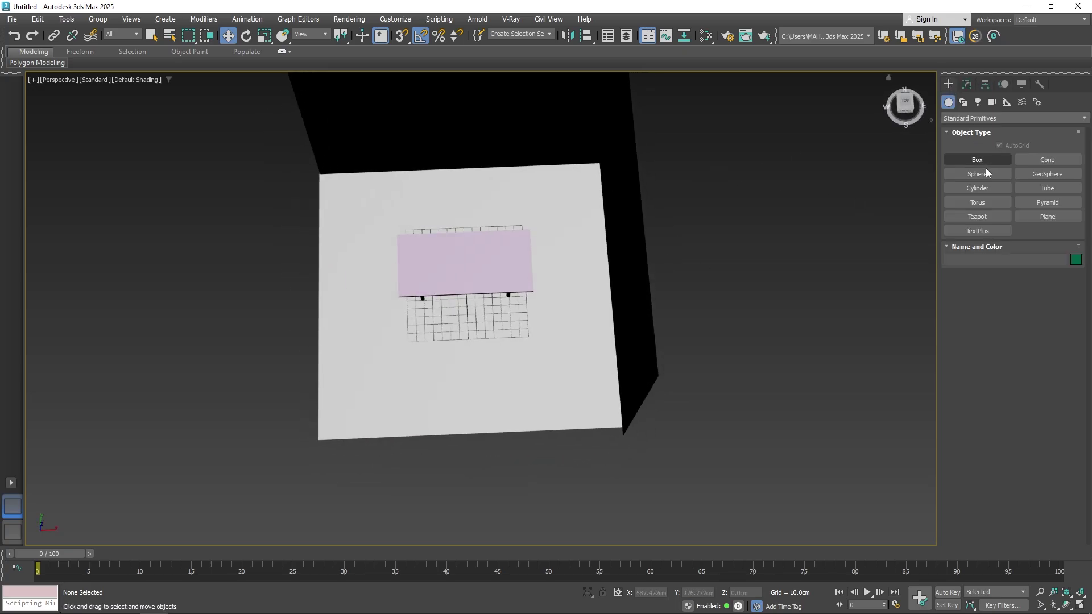
click(977, 160)
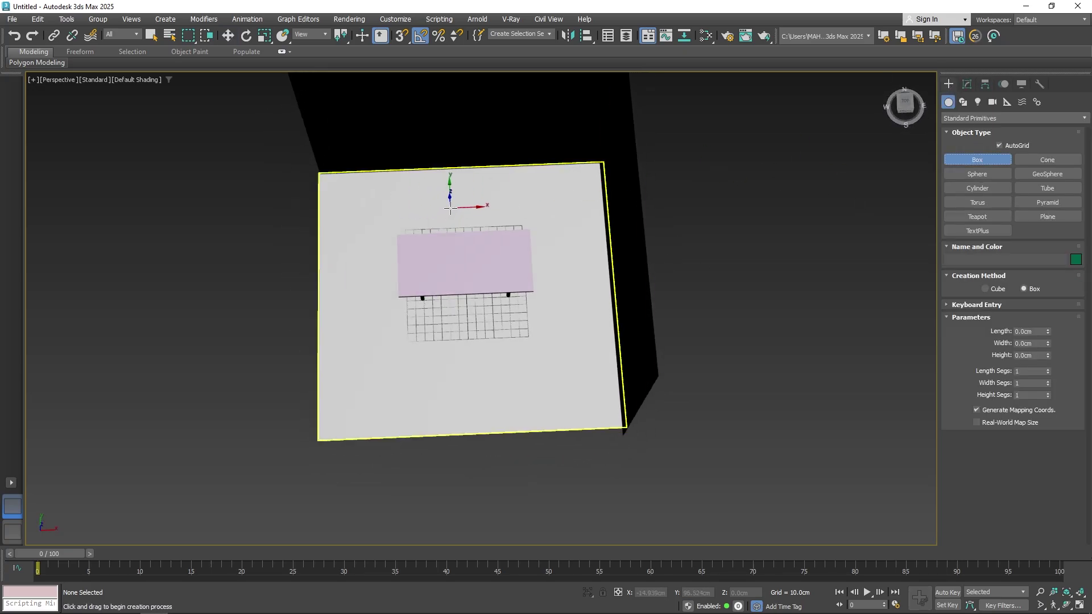
drag(447, 199, 478, 225)
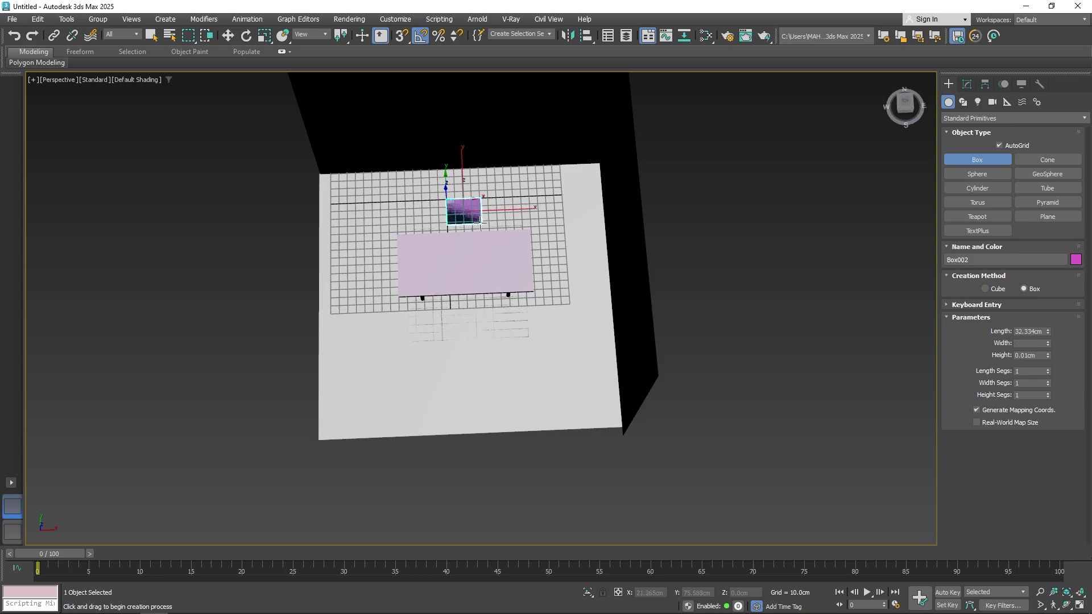
click(477, 222)
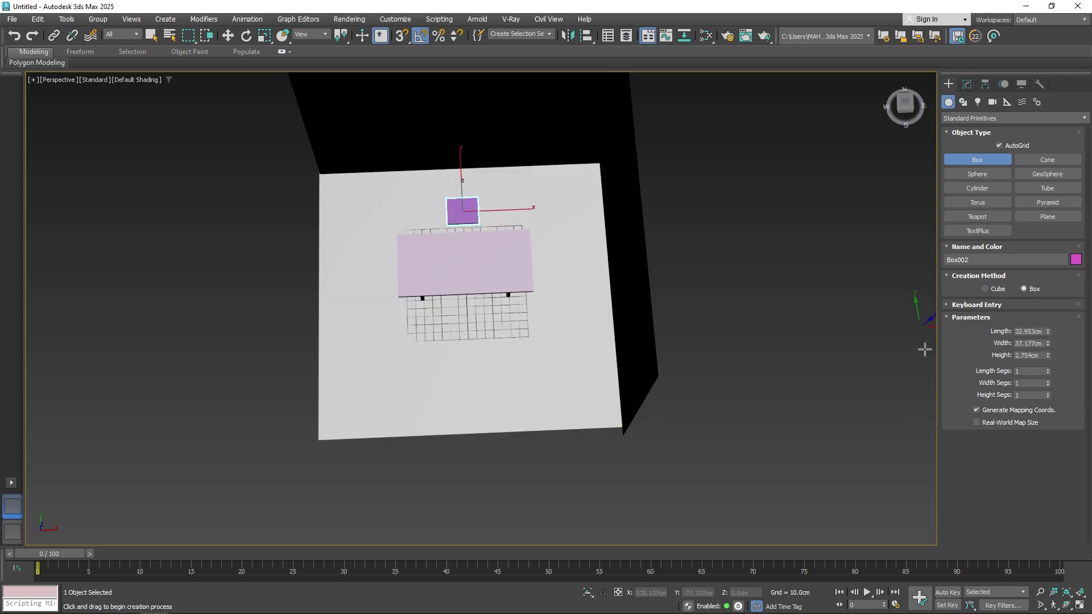
Step: Raise the small box to Z 40 cm and switch to the Top view
alt+middle_drag(924, 349, 478, 327)
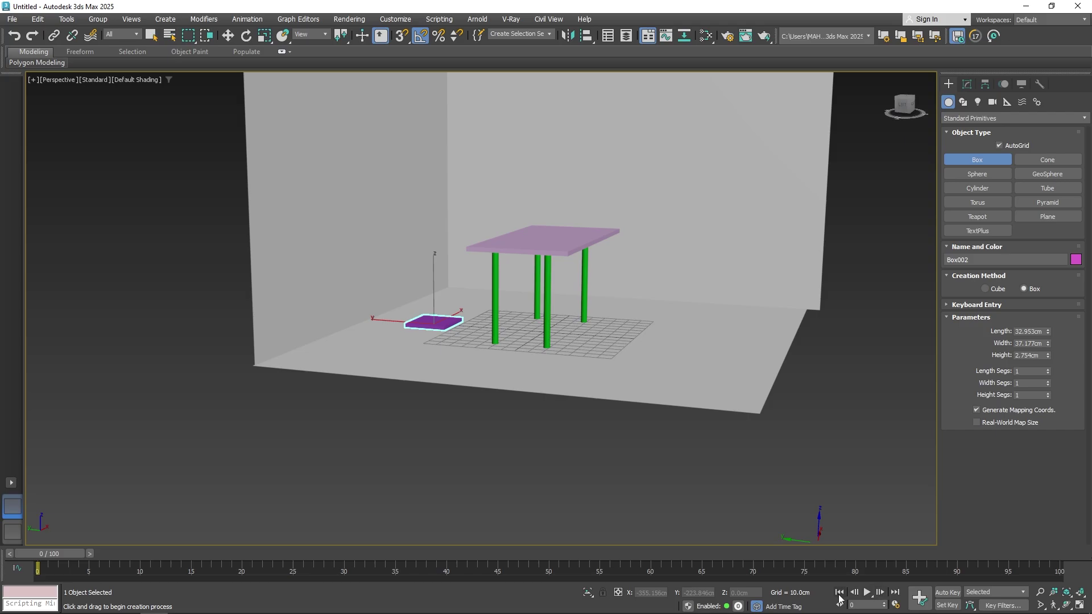
key(w)
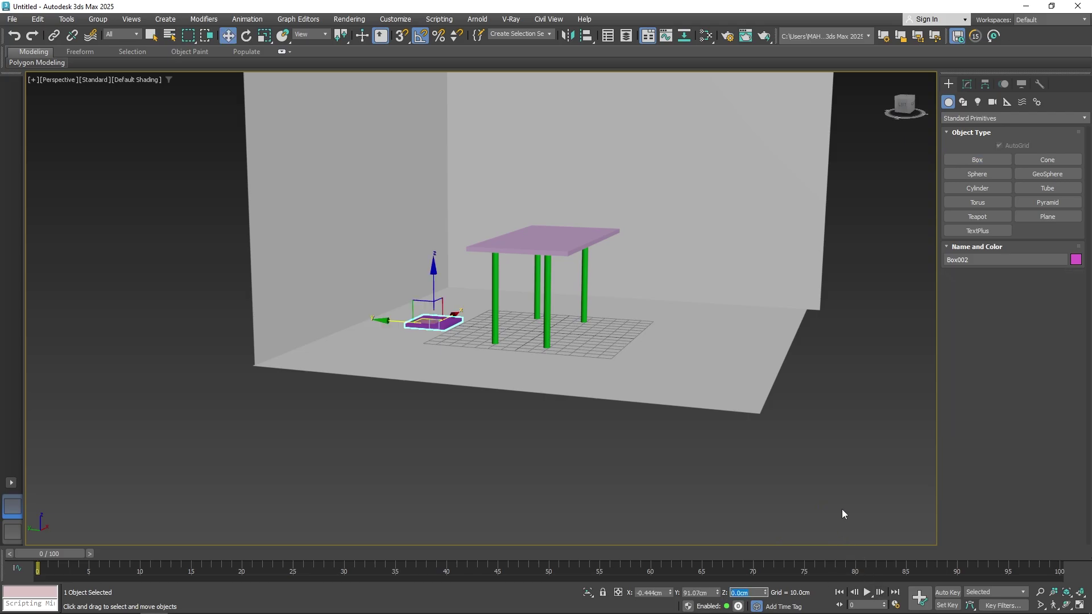
text(40)
key(Return)
alt+middle_drag(280, 384, 234, 452)
key(t)
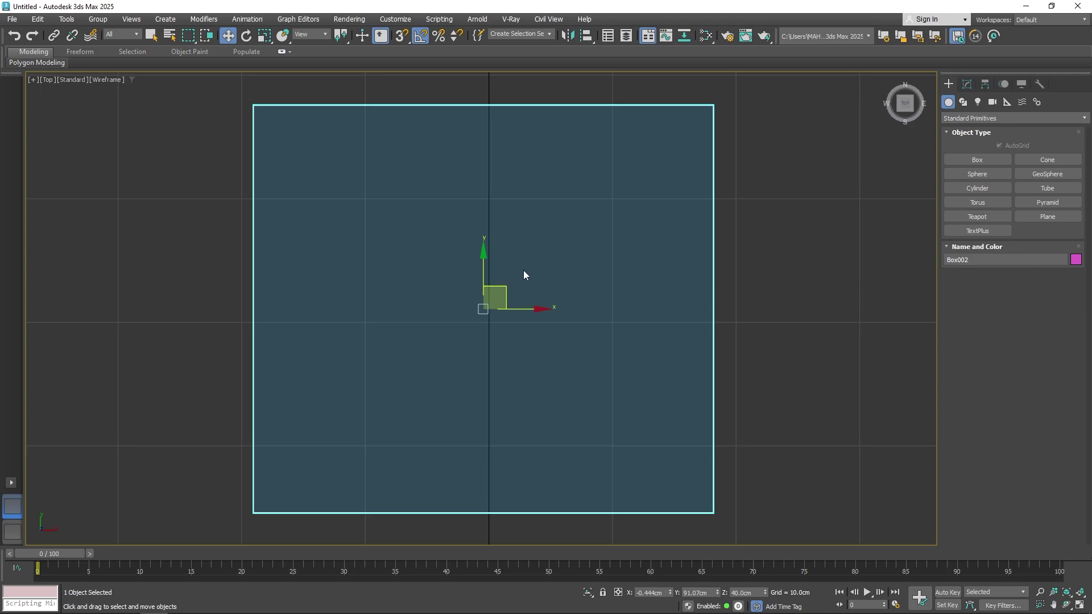
Step: Try to draw an AutoGrid box leg about 2.6 × 2.5 × 24.5 cm at the seat's rear corner and undo it
scroll(523, 271, down, 4)
scroll(703, 206, down, 3)
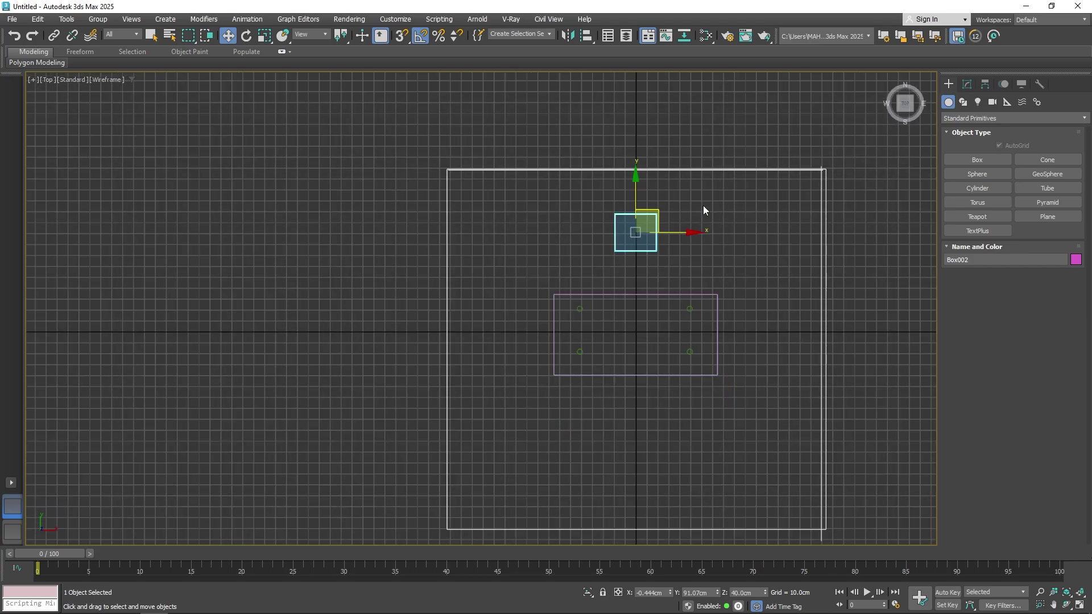
key(z)
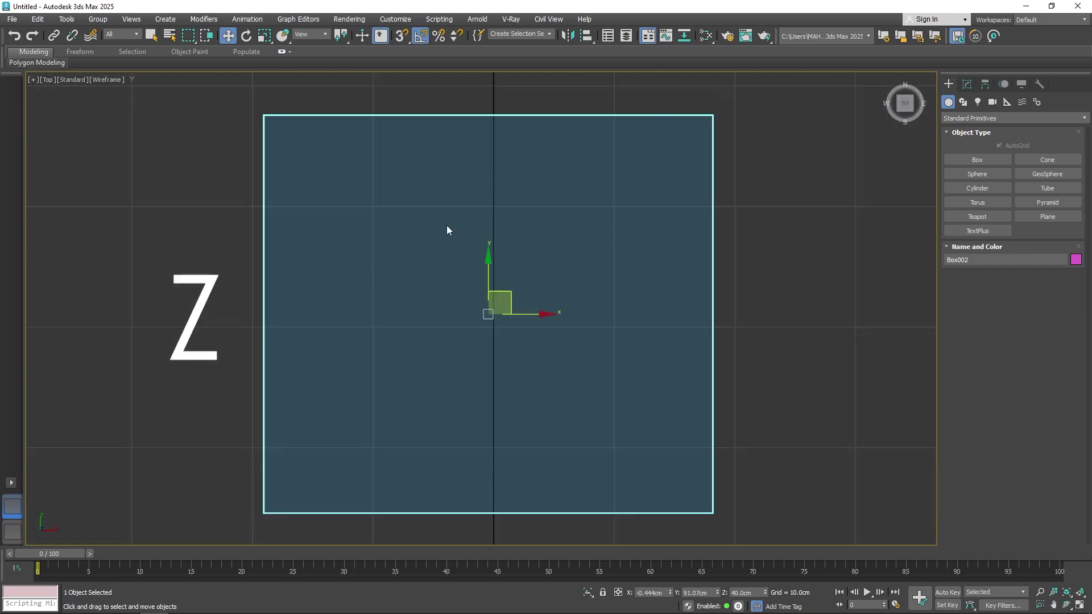
scroll(639, 193, down, 4)
middle_drag(617, 174, 544, 264)
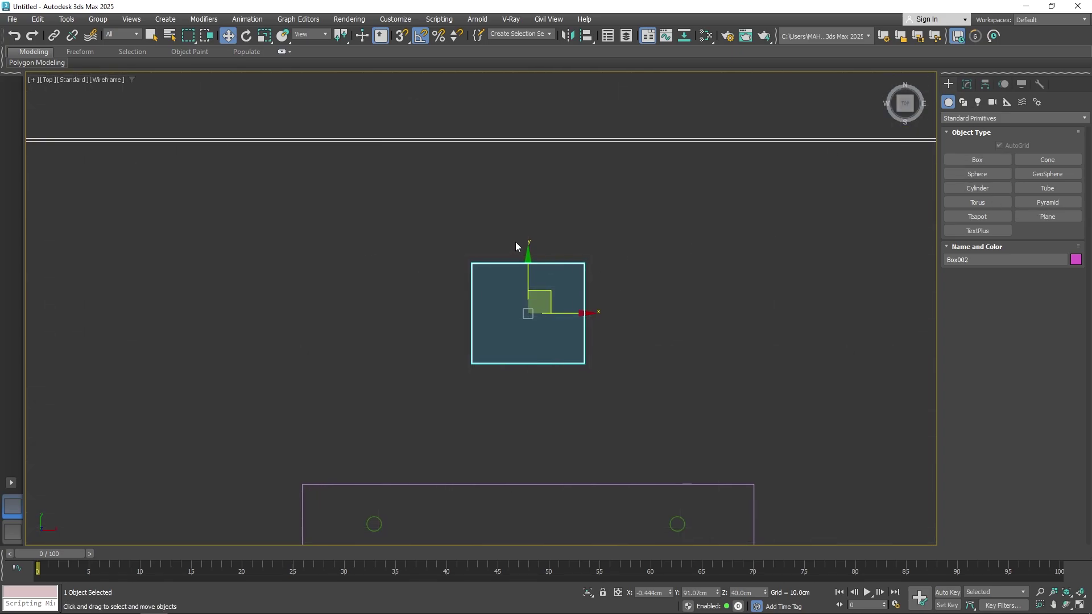
click(1007, 162)
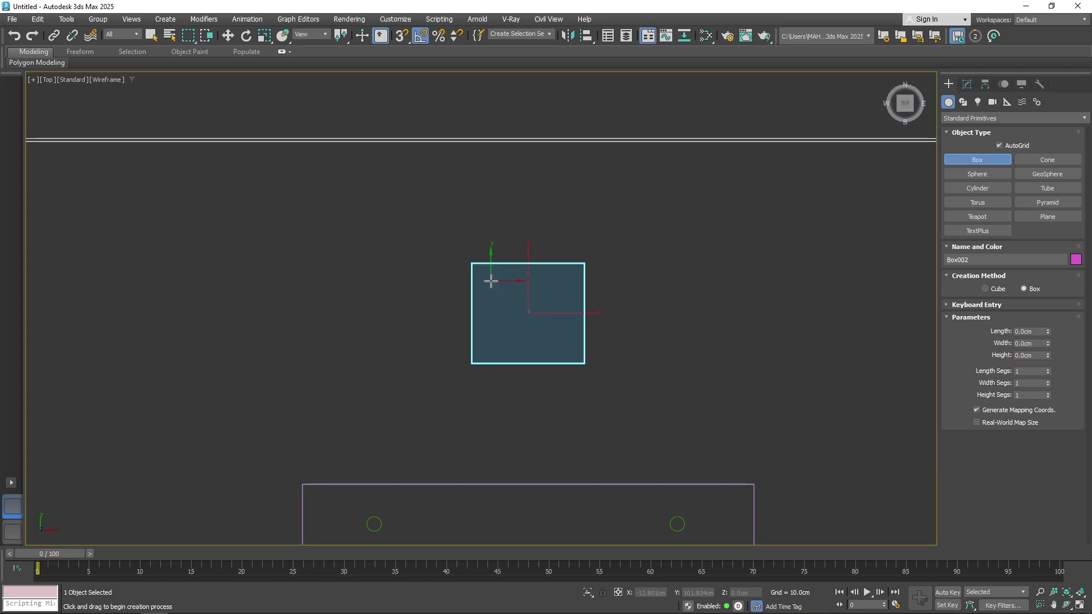
drag(491, 281, 495, 284)
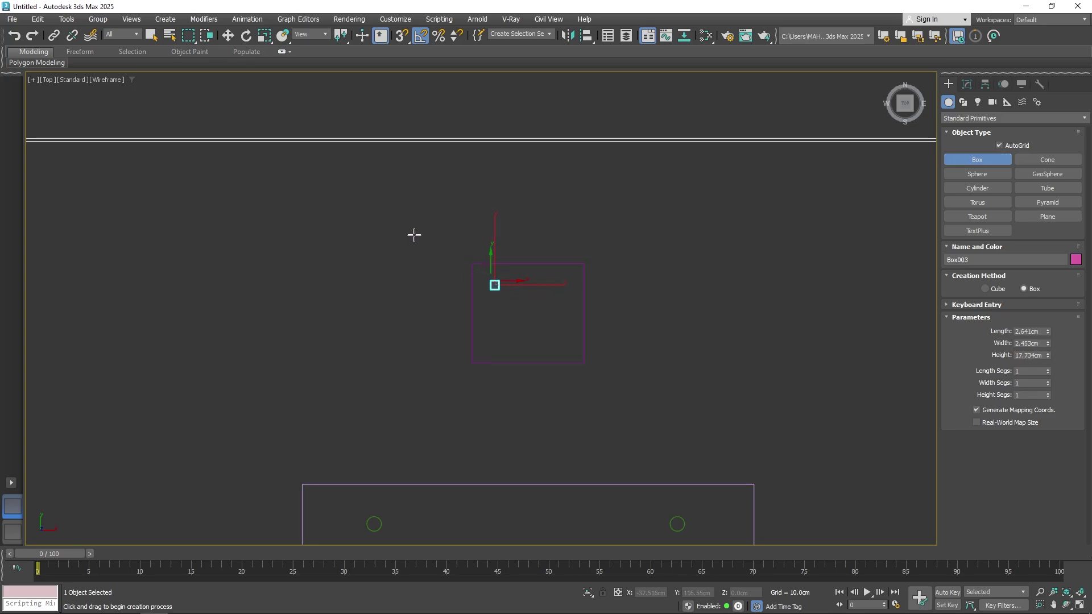
alt+middle_drag(478, 264, 654, 217)
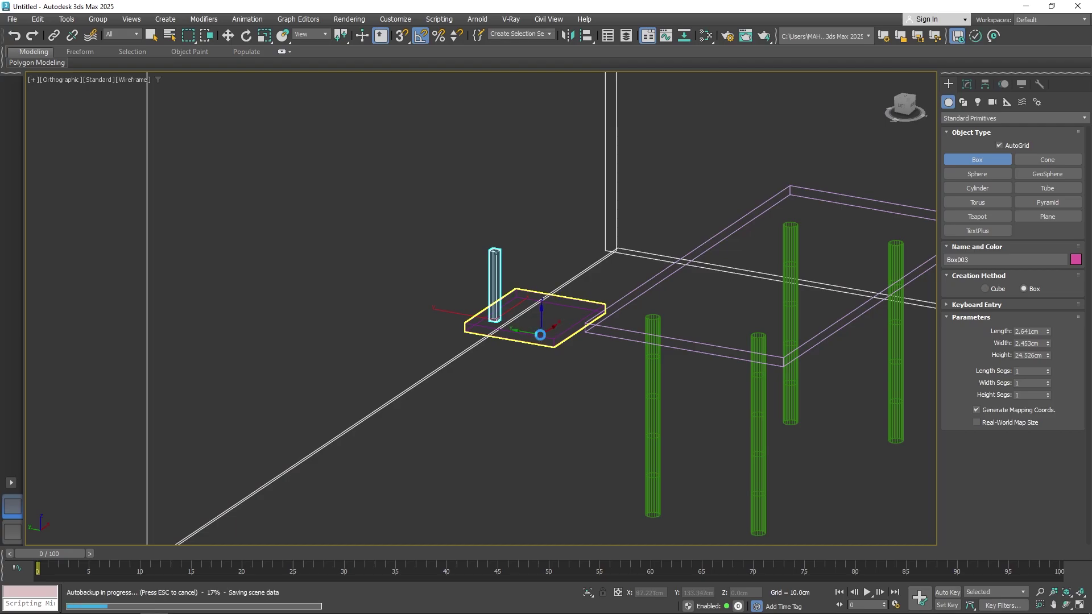
key(ctrl+z)
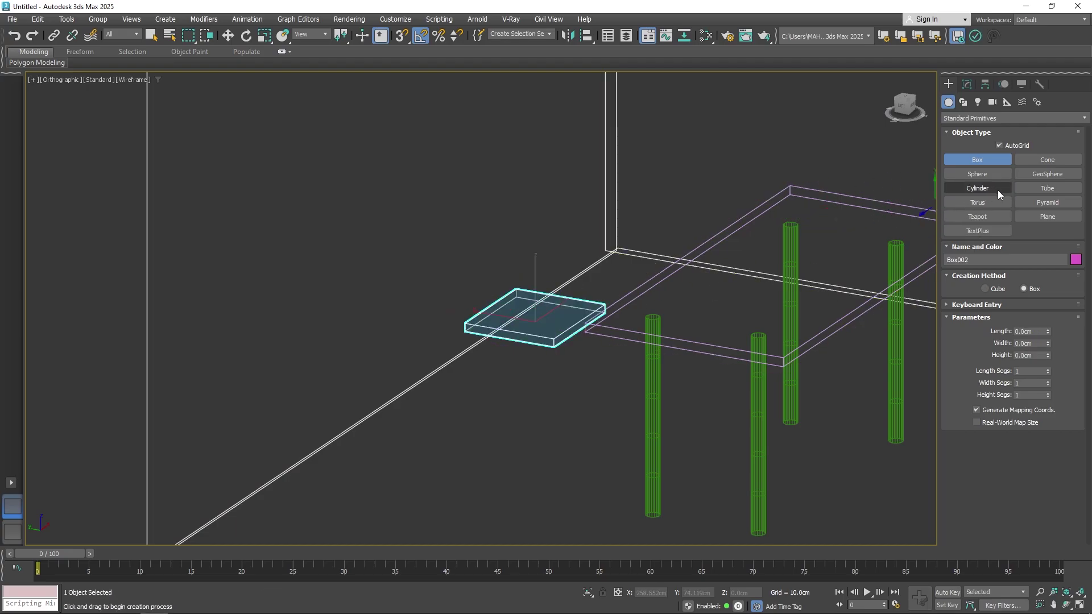
Step: Turn off AutoGrid and draw a box leg about 3.2 × 3.4 × 27.6 cm under the seat's rear corner from the Top view
key(F3)
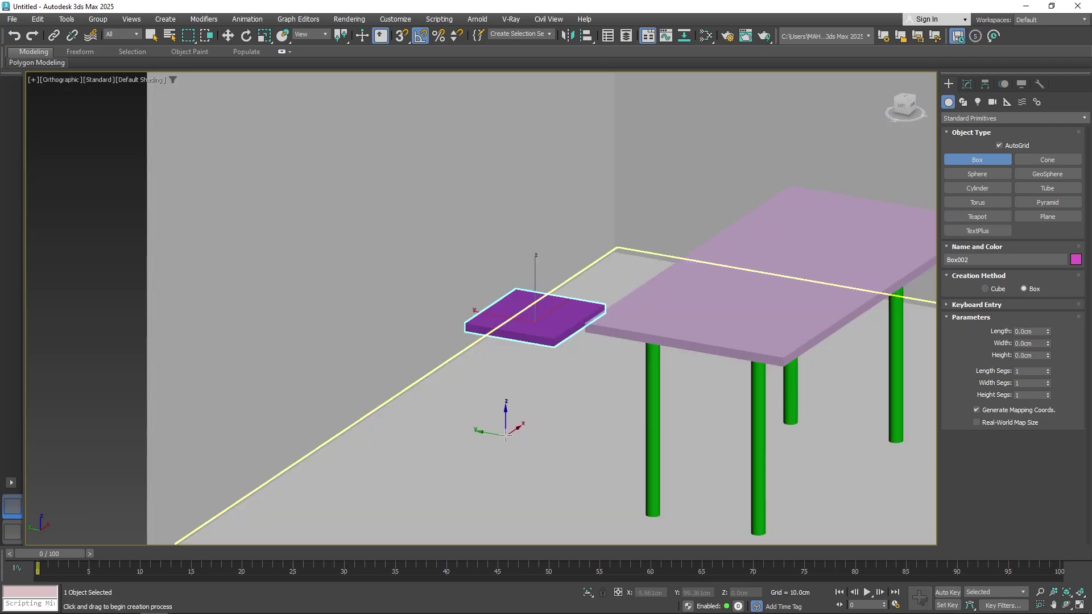
click(1012, 144)
key(w)
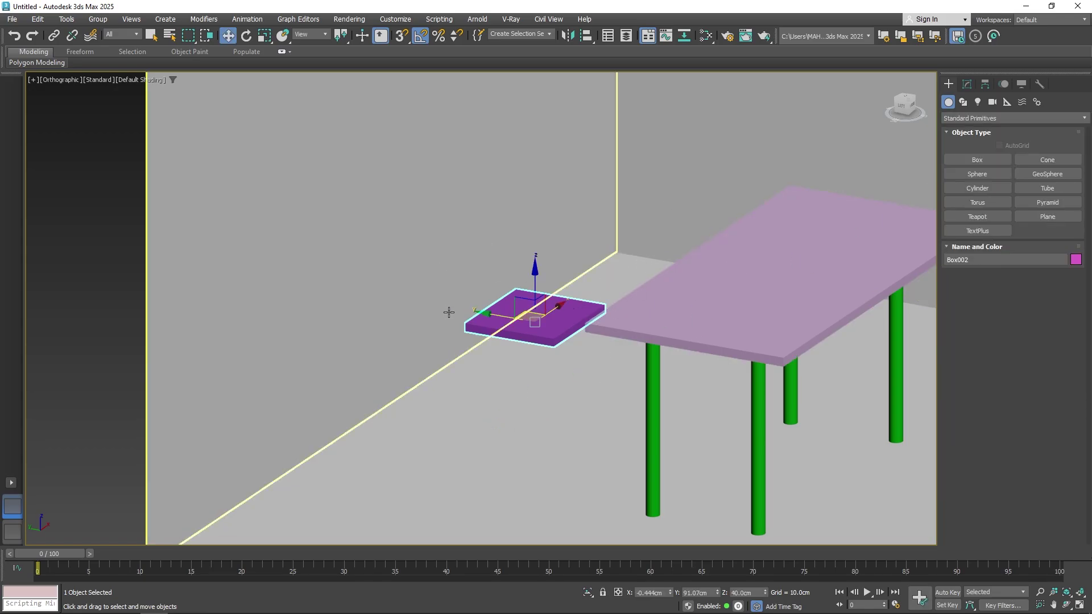
key(t)
key(z)
scroll(495, 315, down, 3)
click(982, 163)
key(F3)
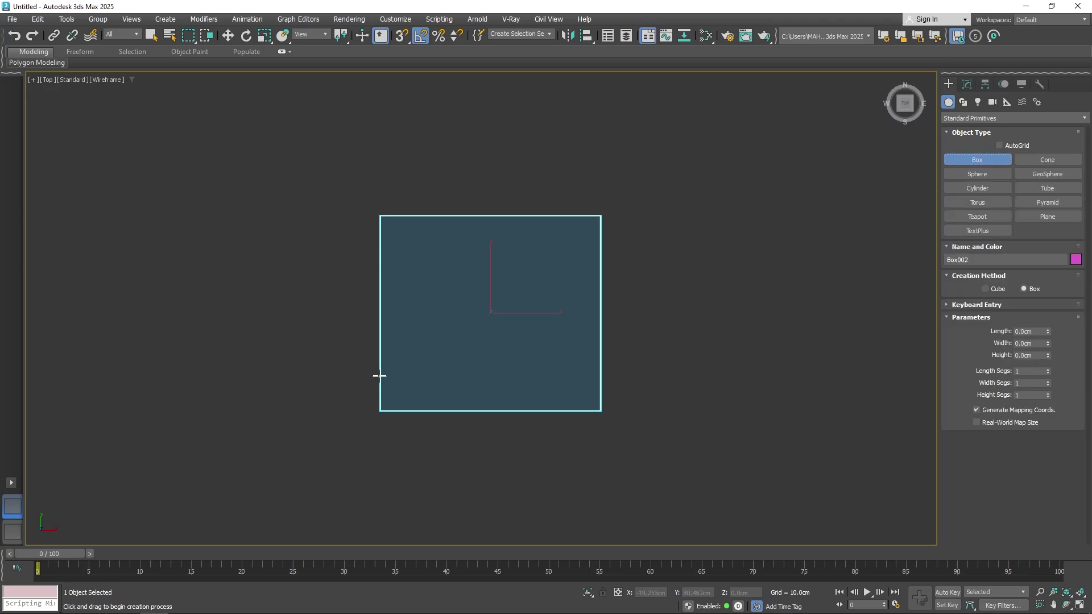
drag(417, 254, 430, 271)
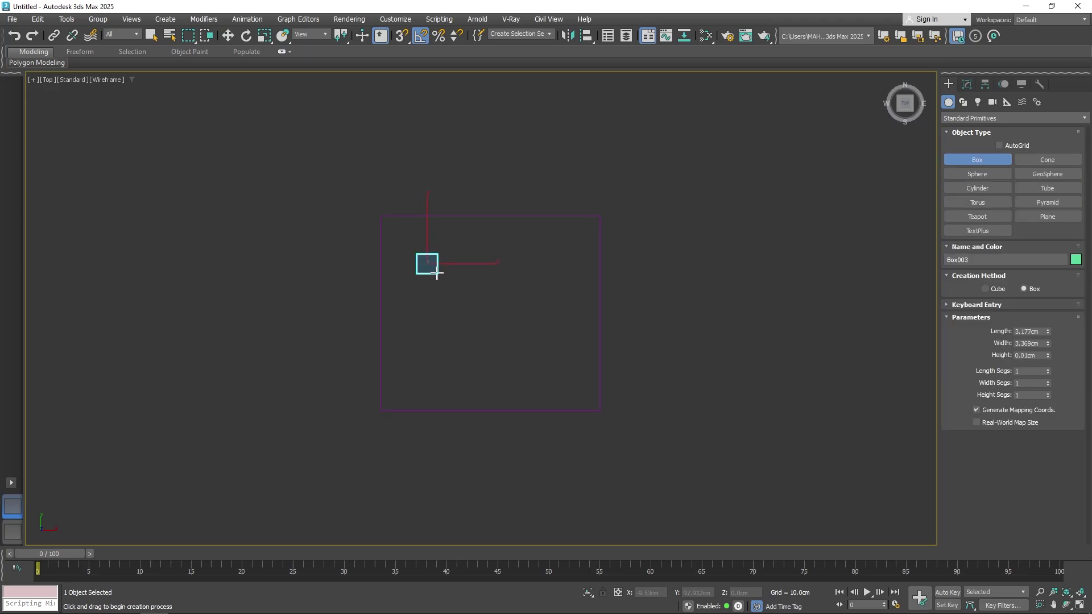
mouse_move(450, 274)
alt+middle_down()
mouse_move(472, 200)
mouse_move(490, 183)
mouse_move(485, 214)
alt+middle_up()
key(F3)
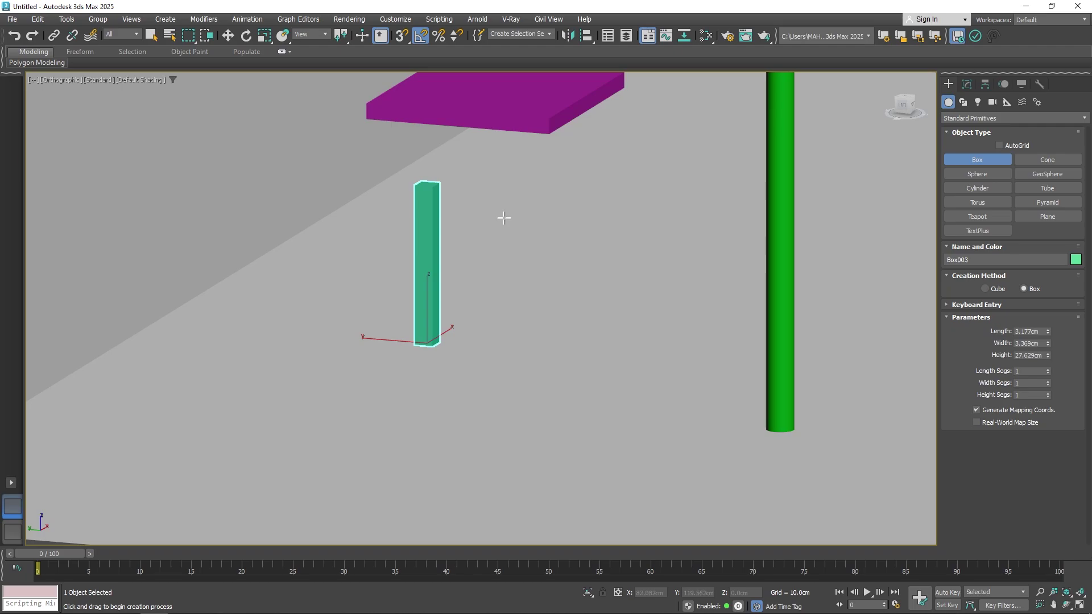
Step: Set the box leg's height to 41 cm and check where it meets the seat's underside
middle_drag(484, 371, 472, 407)
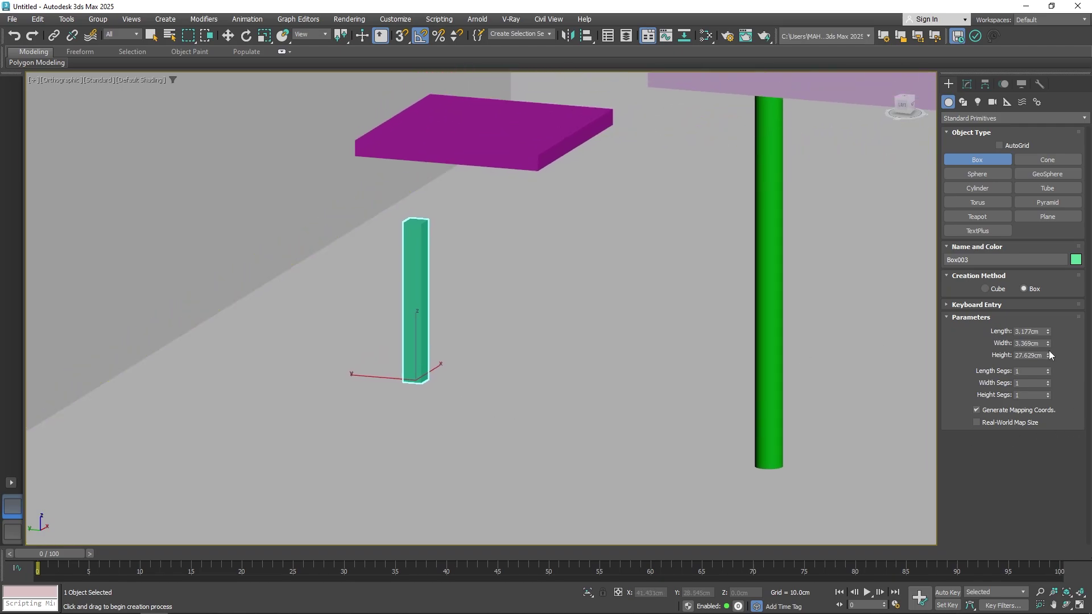
drag(1048, 356, 1050, 341)
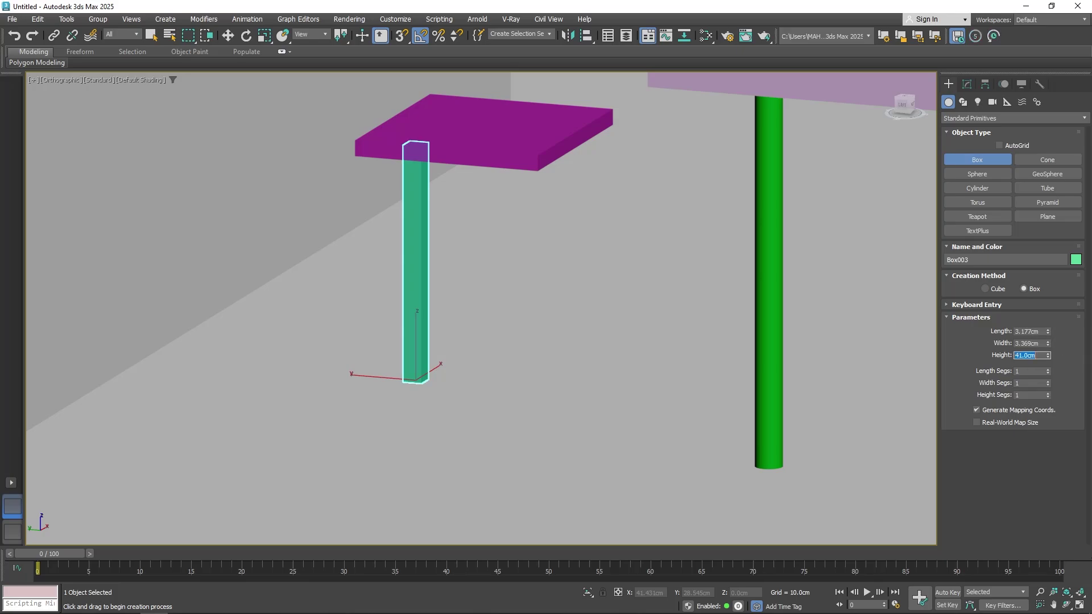
alt+middle_drag(401, 176, 414, 151)
scroll(413, 152, up, 5)
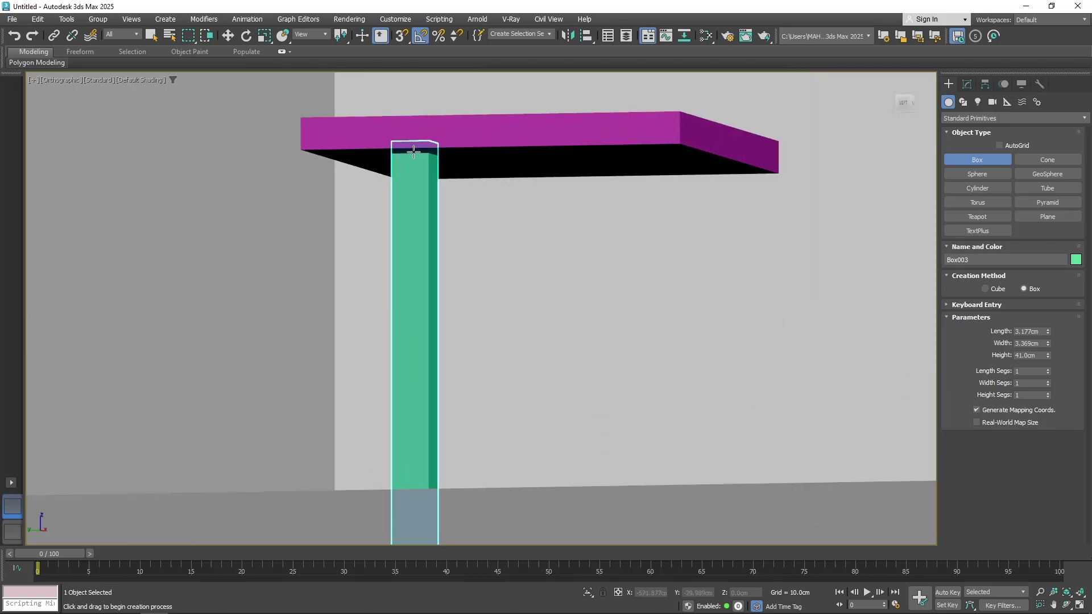
alt+middle_drag(462, 188, 432, 231)
Step: In the Top view, copy the leg along X to the seat's other rear corner, at about X 10.6 cm
key(t)
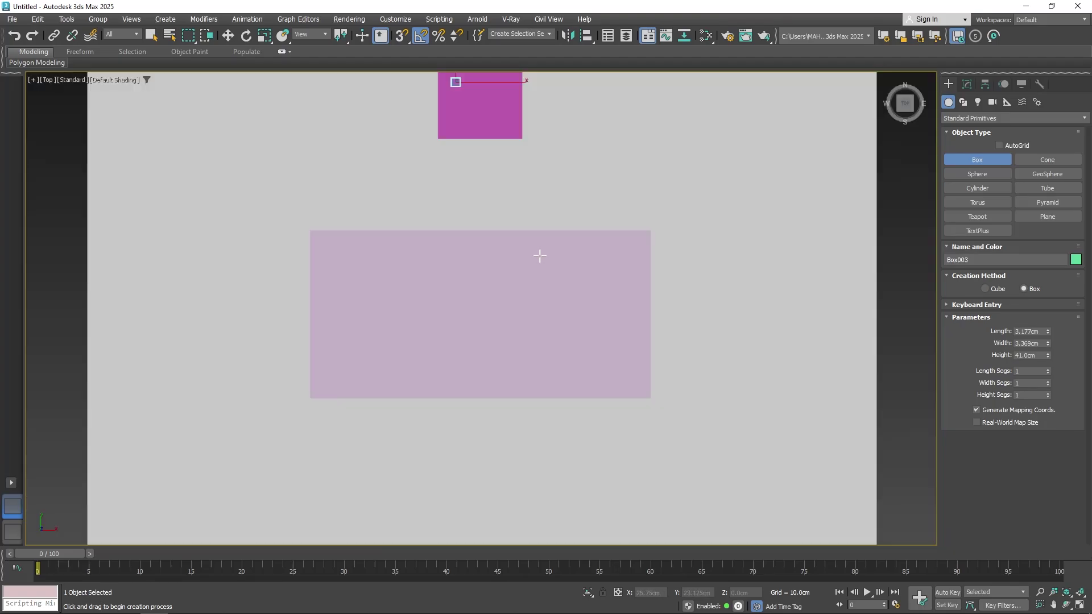
scroll(539, 254, up, 5)
key(F3)
key(w)
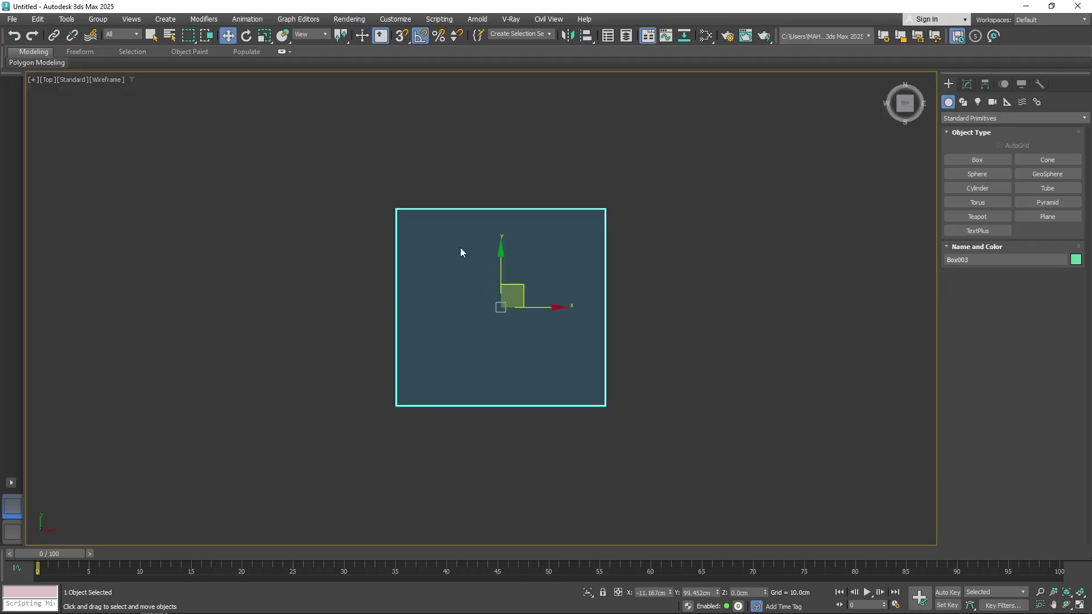
scroll(460, 256, down, 5)
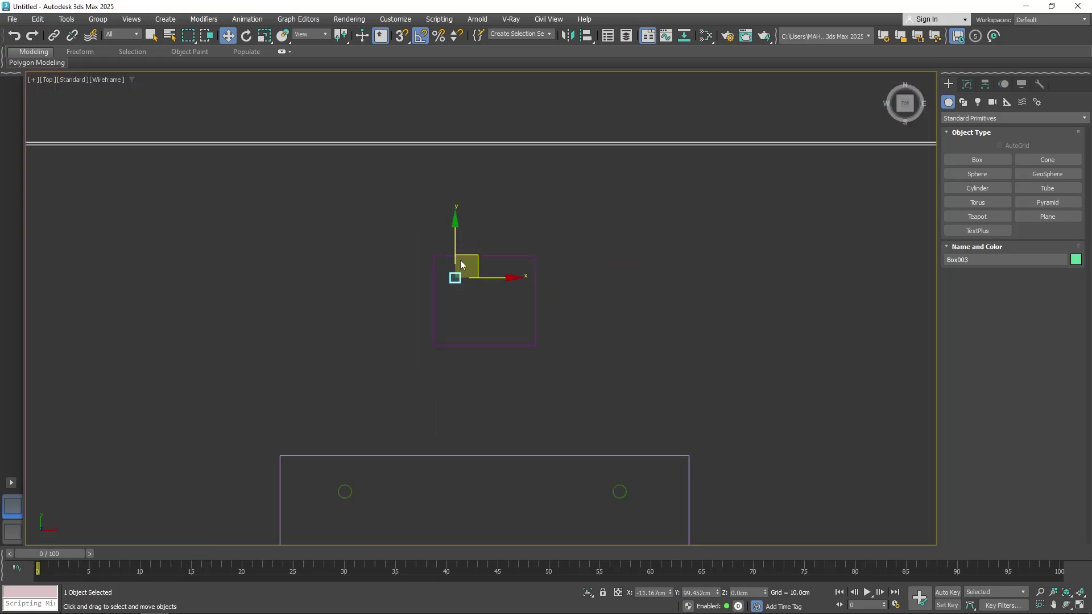
scroll(461, 264, up, 5)
shift+drag(484, 293, 603, 294)
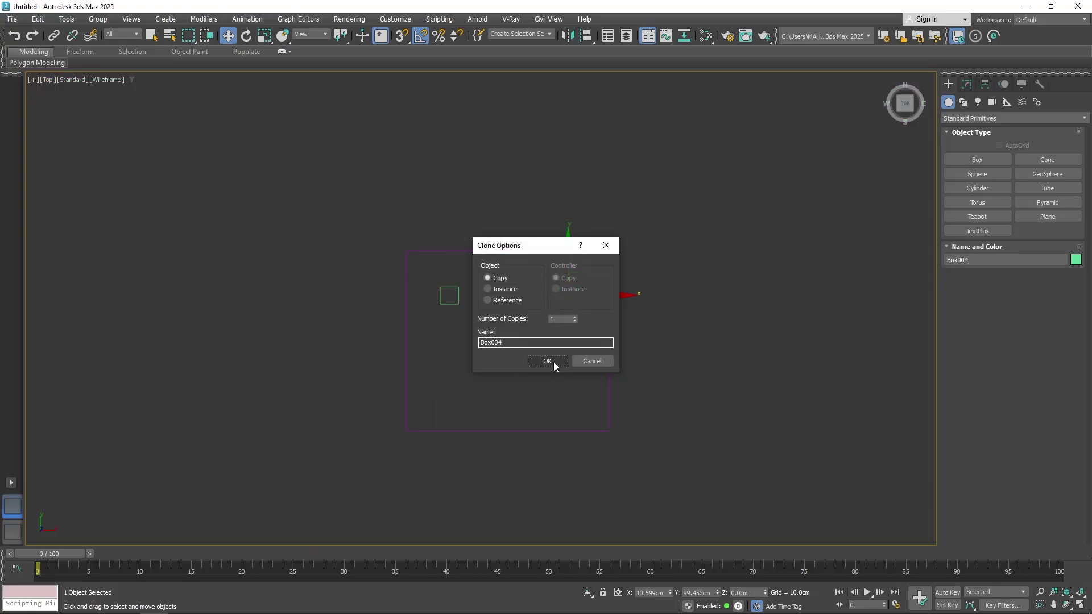
click(547, 361)
Step: Select both rear legs and copy them about 17 cm along negative Y to the seat's front corners
ctrl+click(450, 294)
shift+drag(512, 254, 519, 341)
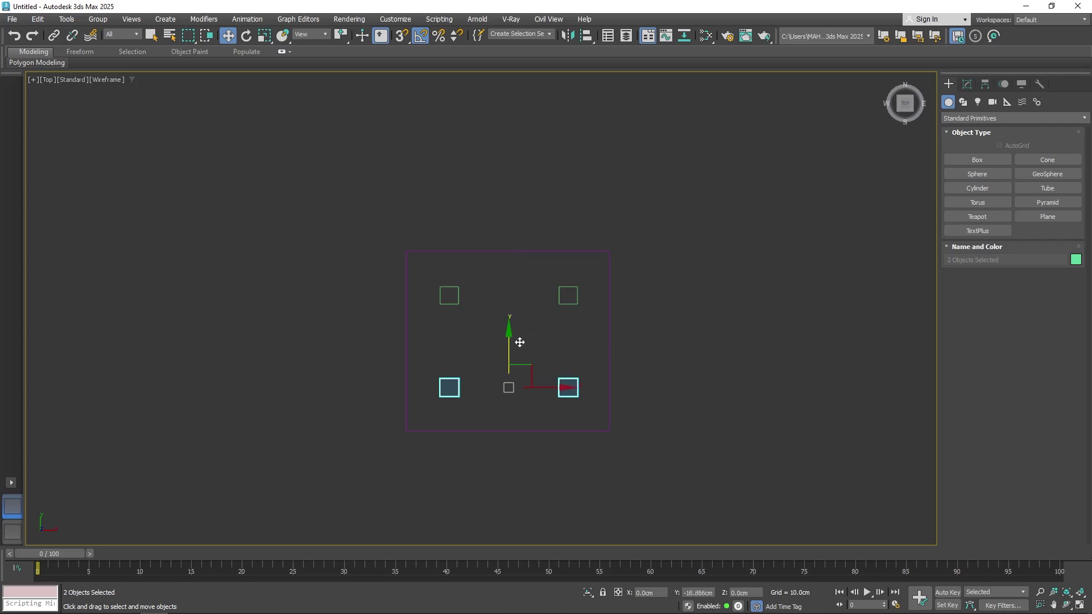
click(548, 360)
Step: Create a copy of the seat rotated 90° about X so that it stands upright
alt+middle_drag(521, 290, 592, 231)
click(376, 275)
key(e)
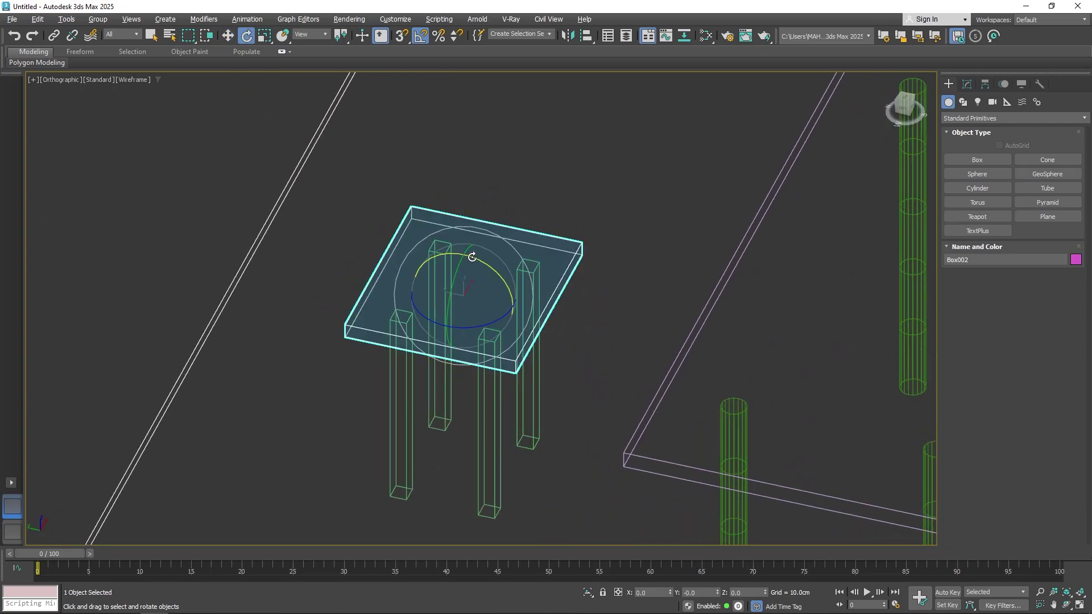
mouse_move(472, 257)
shift+mouse_down()
mouse_move(500, 275)
mouse_move(511, 378)
shift+mouse_up()
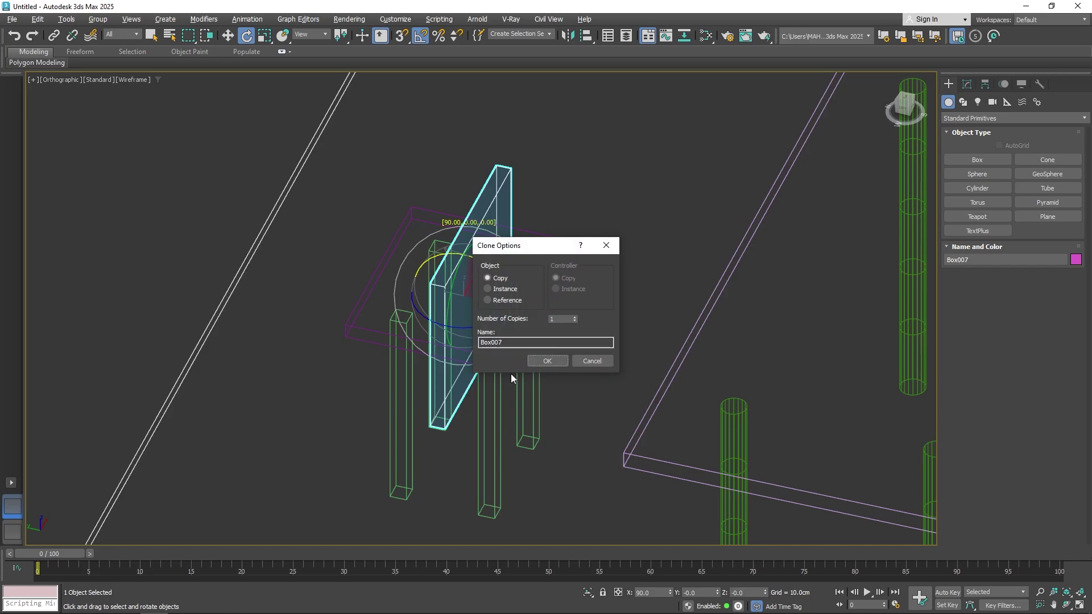
click(547, 361)
Step: Move the upright seat copy up and to the seat's rear edge as a backrest, and deselect it in the shaded Perspective view
key(w)
drag(460, 263, 455, 177)
mouse_move(455, 177)
alt+middle_down()
mouse_move(507, 292)
mouse_move(522, 268)
mouse_move(589, 296)
mouse_move(568, 268)
mouse_move(684, 222)
mouse_move(629, 275)
mouse_move(573, 297)
alt+middle_up()
key(p)
key(F3)
scroll(589, 296, up, 5)
drag(572, 297, 510, 296)
alt+middle_drag(509, 295, 700, 407)
click(59, 305)
scroll(494, 346, down, 5)
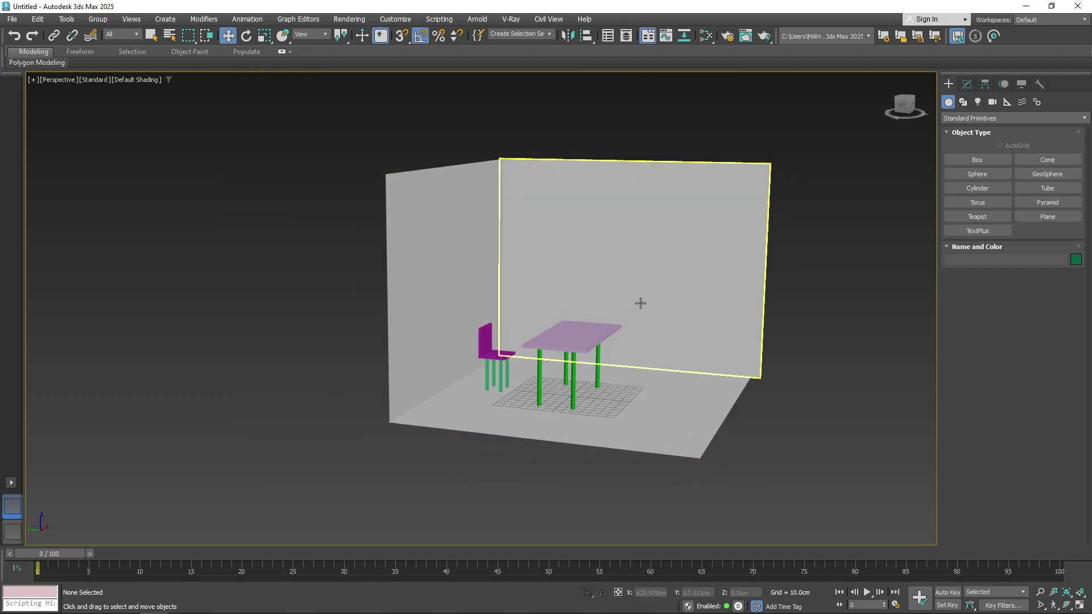
middle_drag(640, 303, 577, 318)
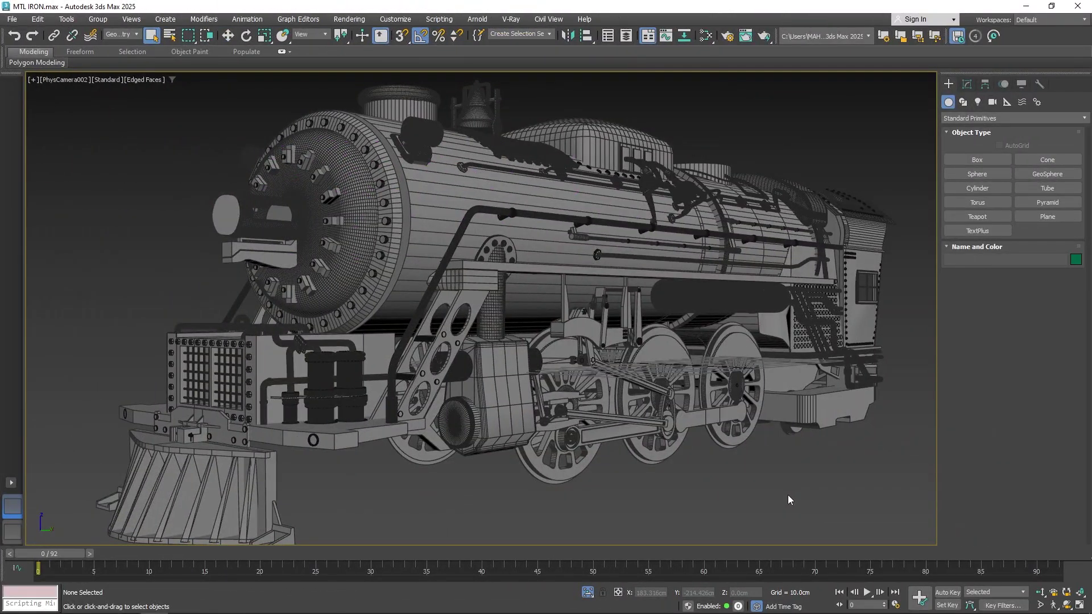
Step: Switch the locomotive scene to the Perspective view and isolate the main boiler cylinder
key(p)
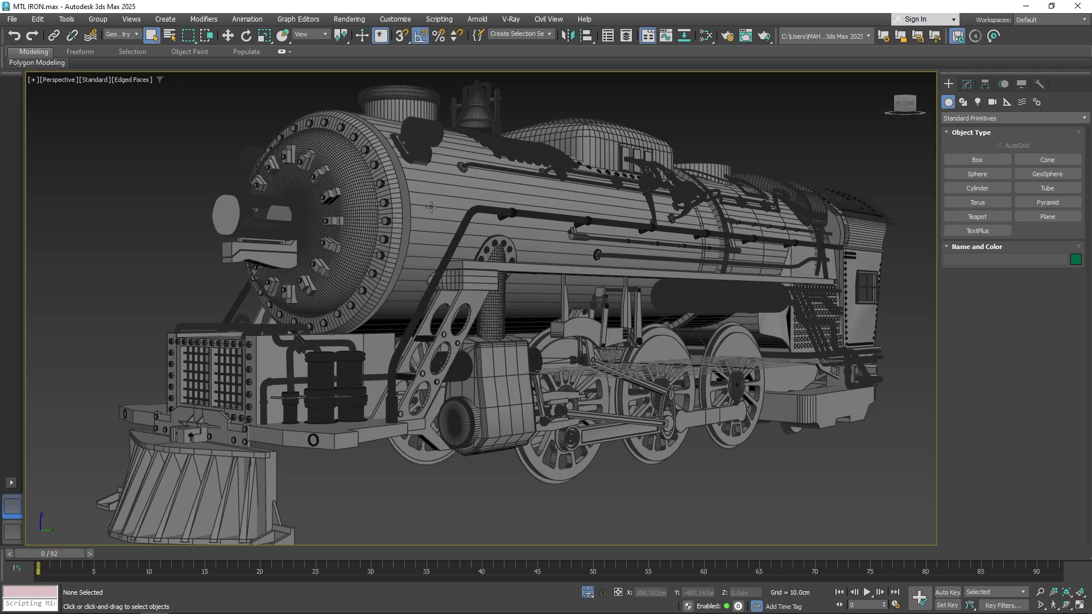
click(483, 240)
alt+middle_drag(483, 240, 539, 219)
click(585, 257)
click(616, 239)
key(alt+q)
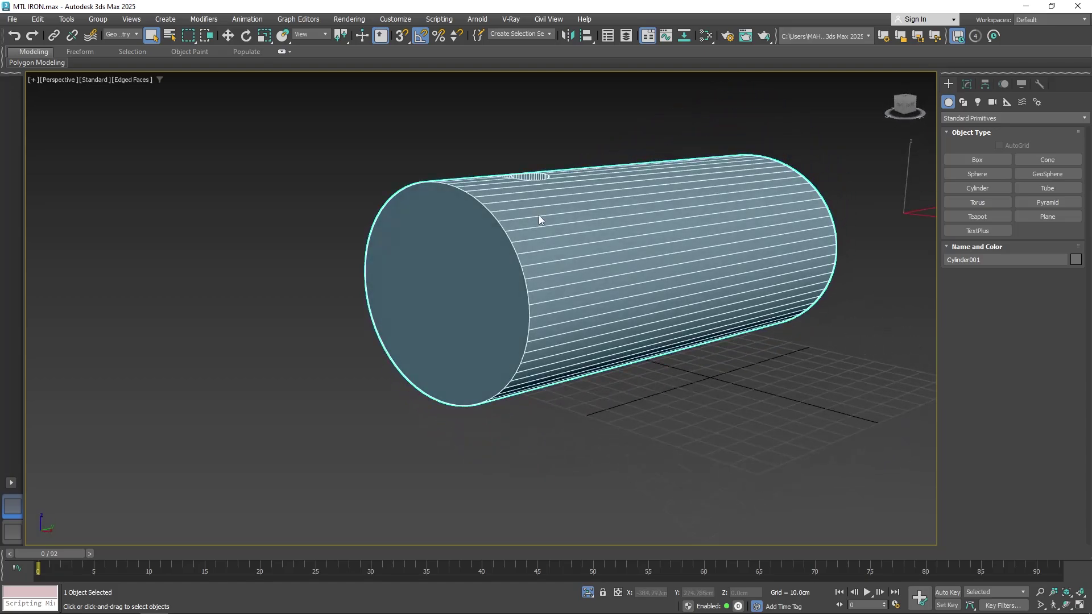
Step: End the cylinder's isolation and view the full locomotive from the front
right_click(540, 219)
click(569, 153)
alt+middle_drag(569, 153, 763, 136)
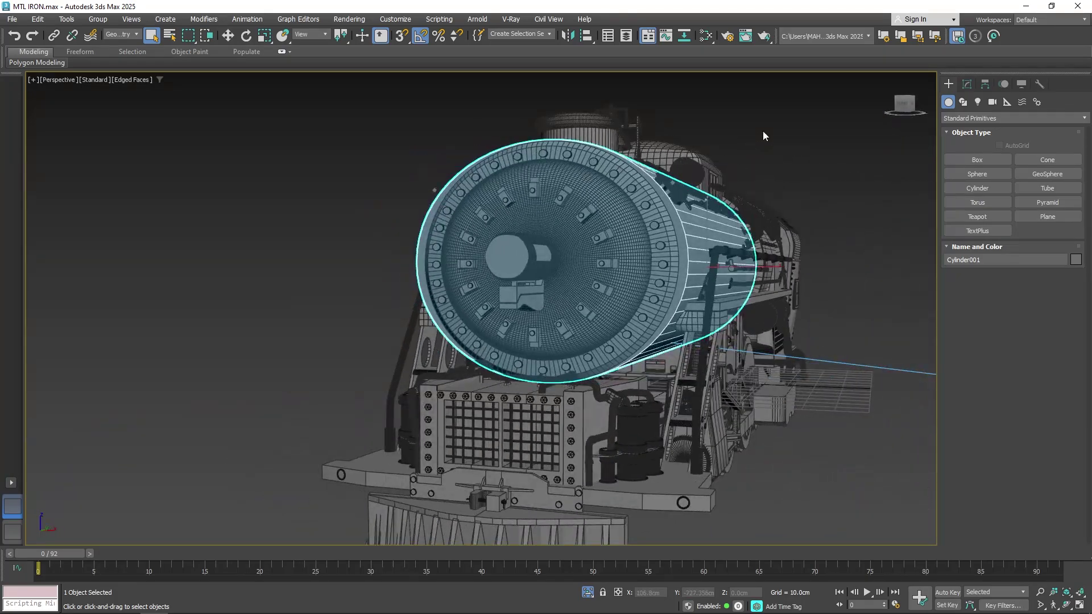
click(428, 187)
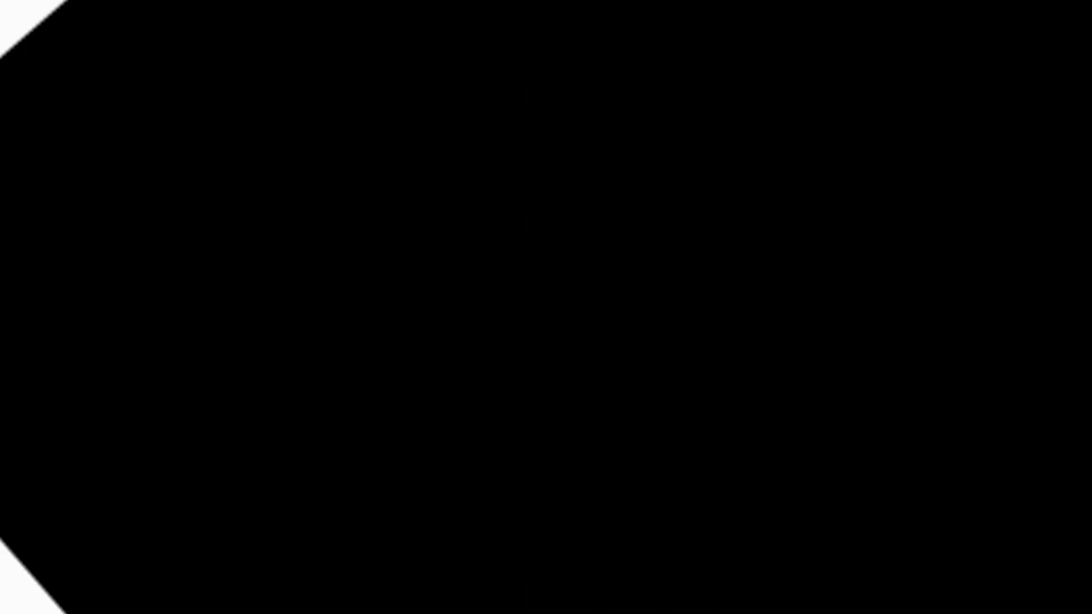